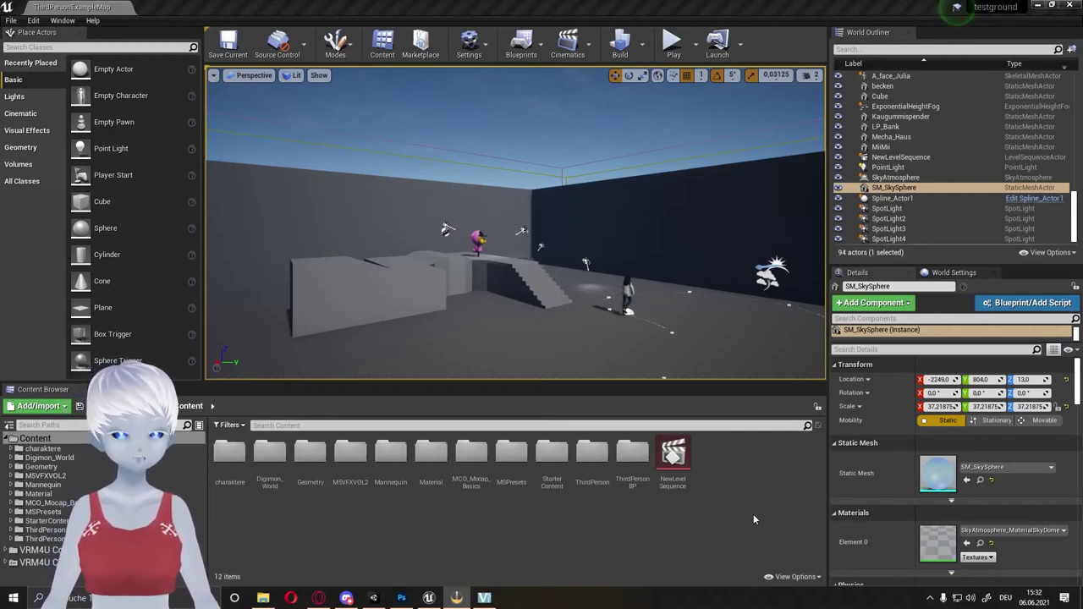
# - Create an Actor-based Blueprint Class called Mond in the Geometry folder and open it
pyautogui.moveTo(614, 317); pyautogui.dragTo(800, 191, button='right')
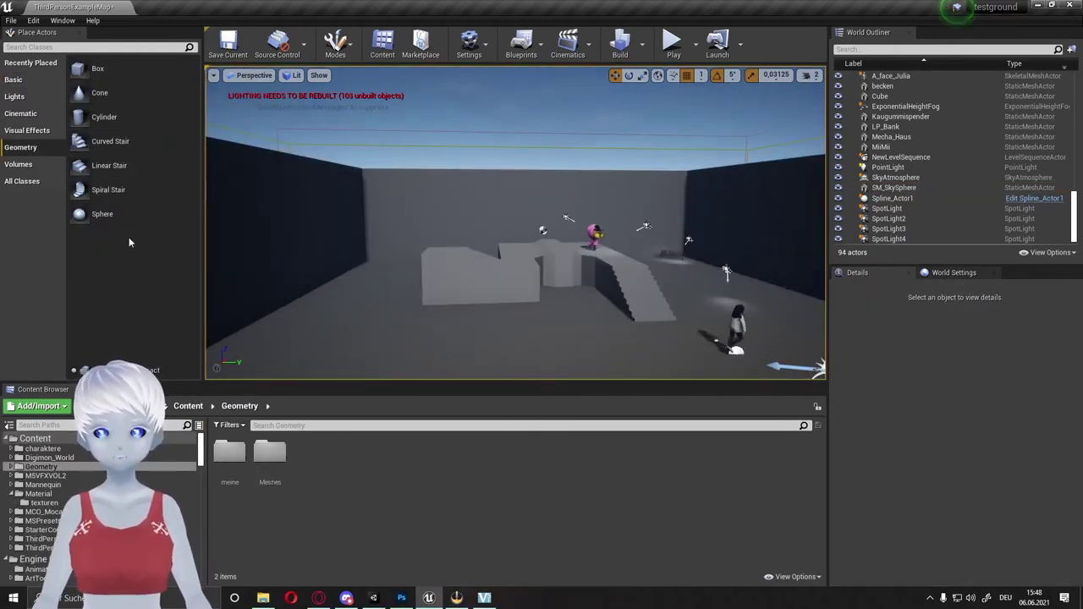
pyautogui.rightClick(356, 472)
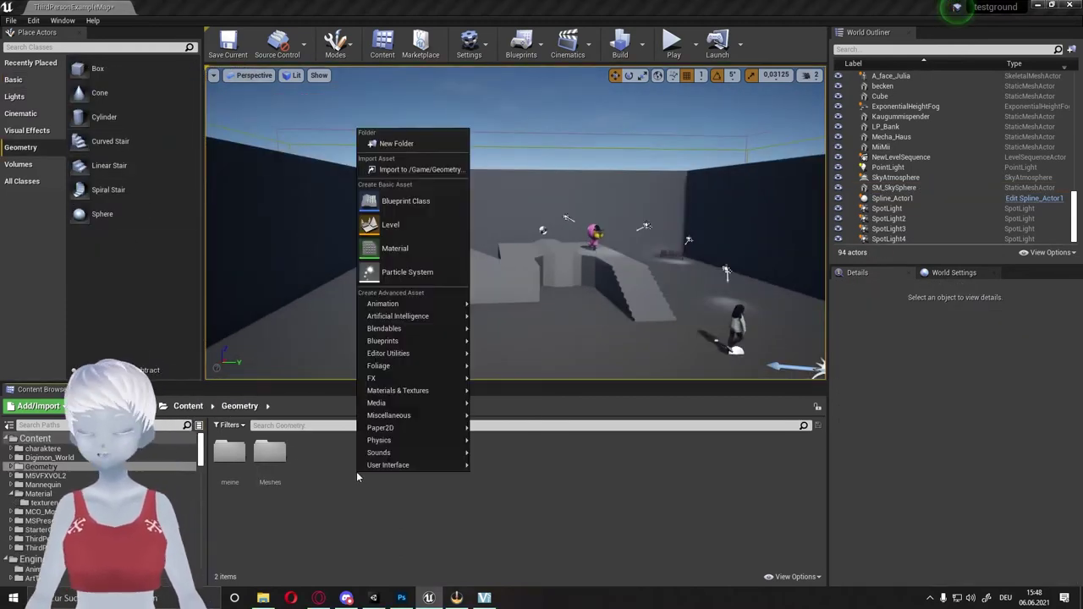
pyautogui.click(406, 201)
pyautogui.click(409, 204)
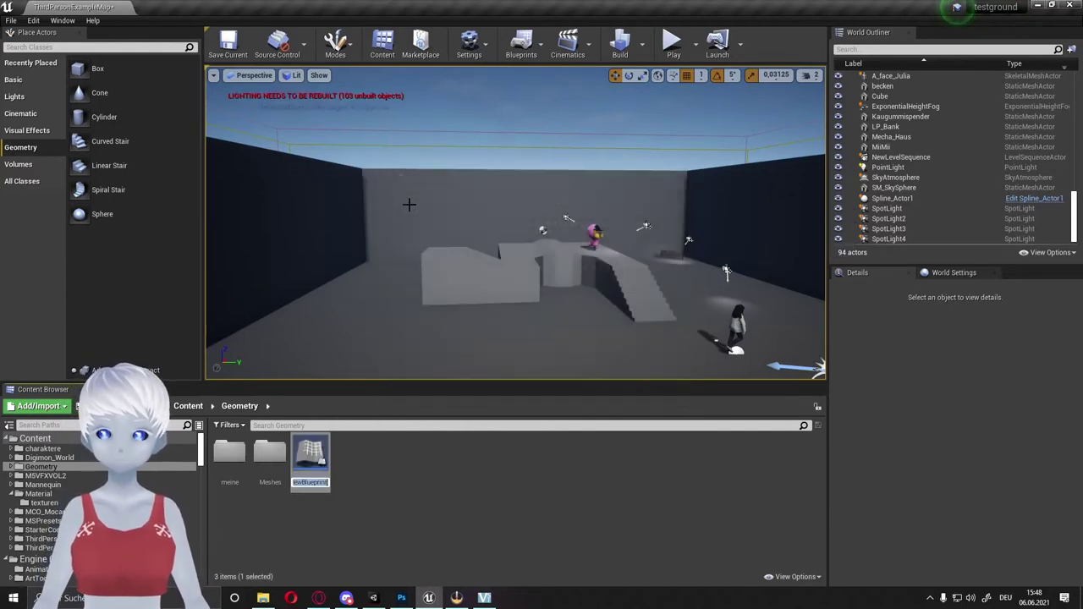
pyautogui.write('Mond')
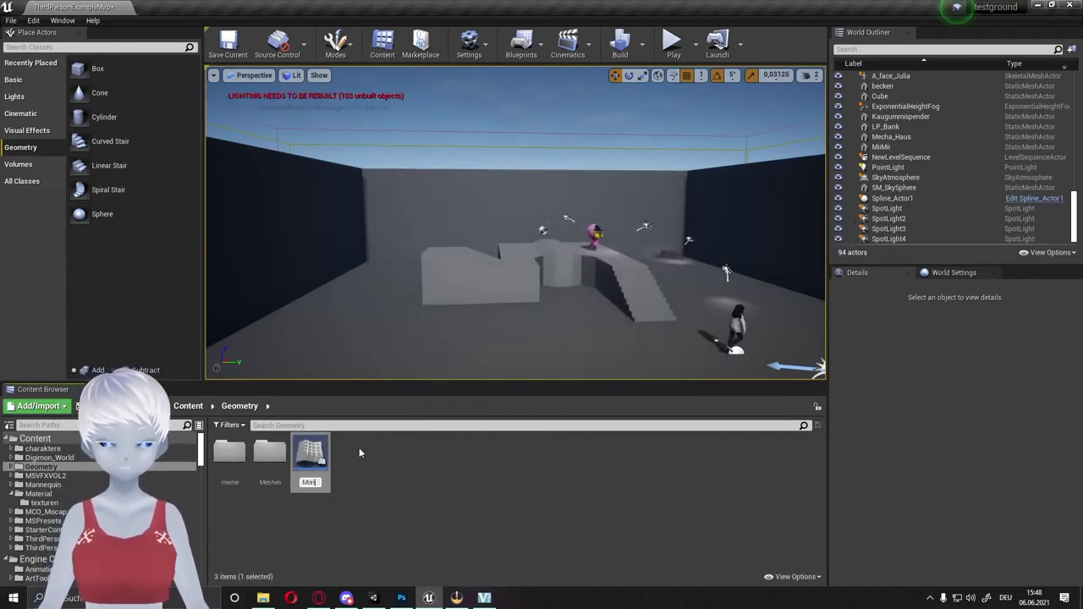
pyautogui.press('Return')
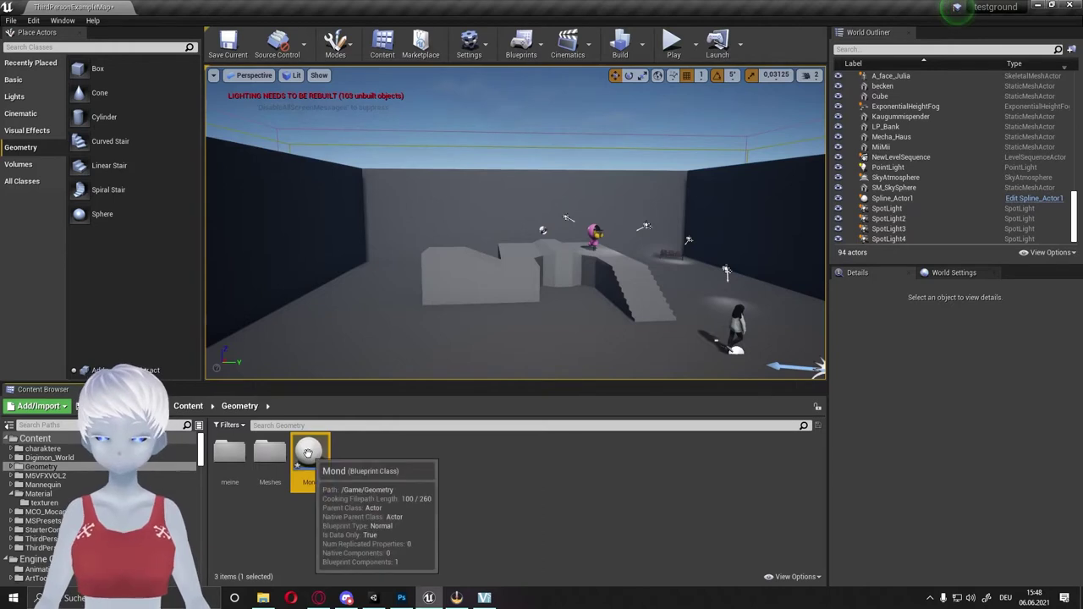
pyautogui.doubleClick(309, 457)
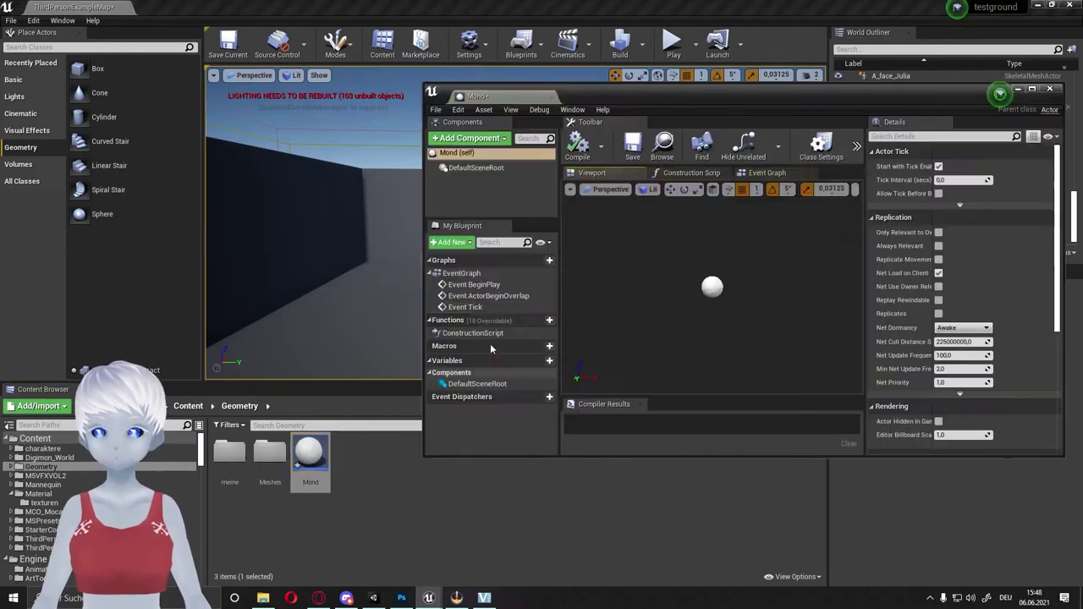
# - Add a Billboard component to the Mond Blueprint
pyautogui.click(446, 139)
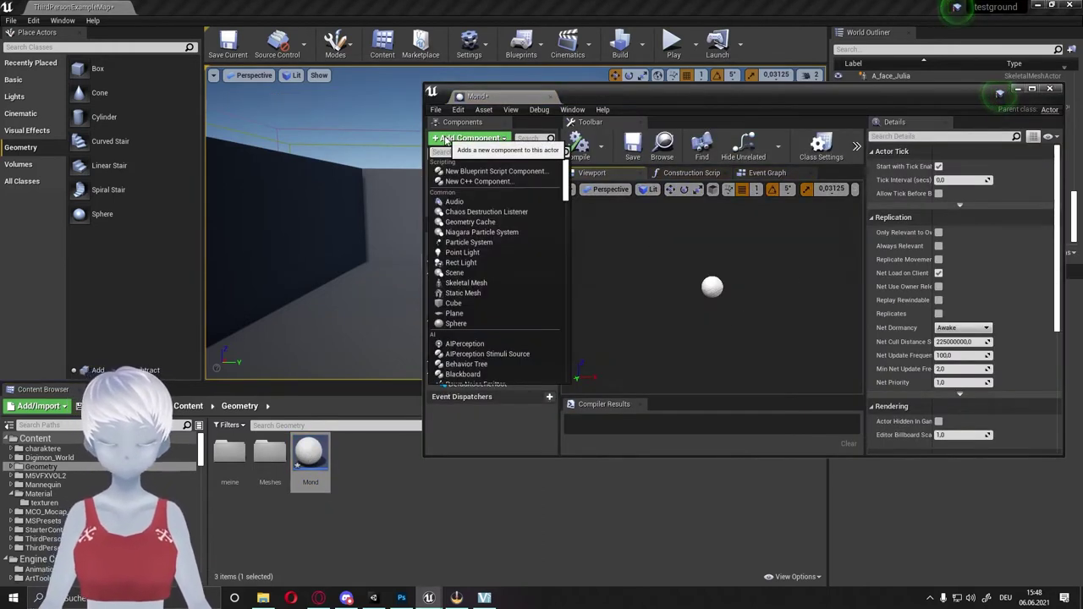
pyautogui.write('bli')
pyautogui.press('BackSpace')
pyautogui.press('BackSpace')
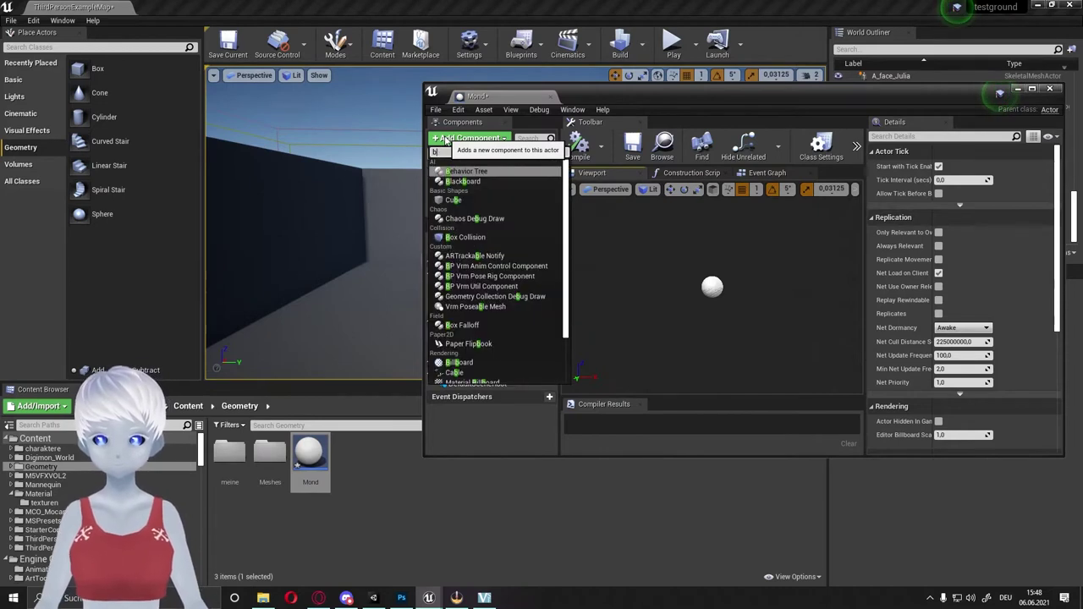
pyautogui.write('ill')
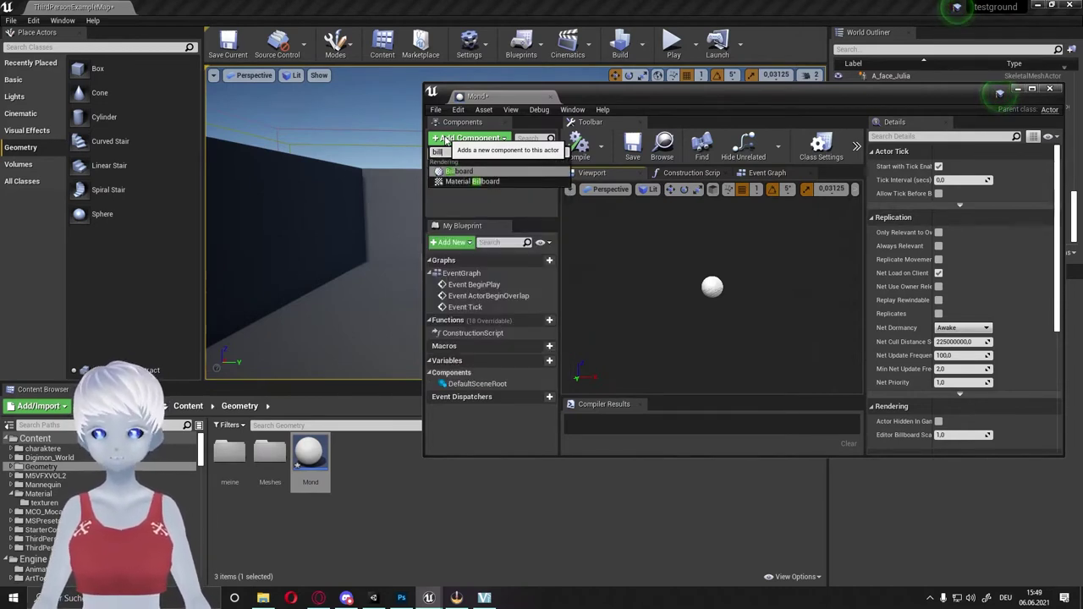
pyautogui.click(470, 172)
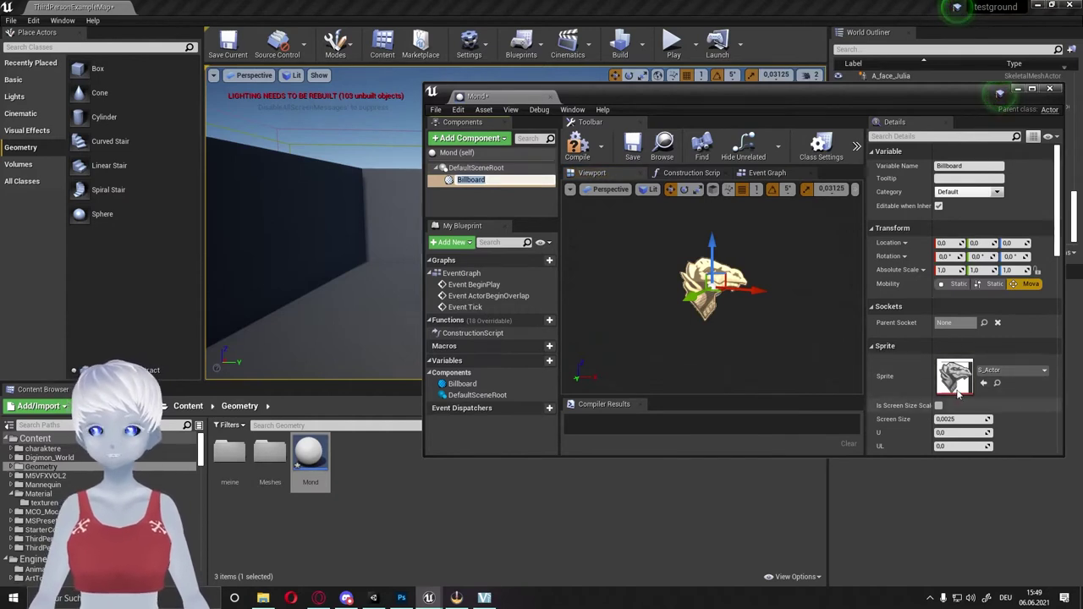
# - Make the moon texture from texturen the Billboard's sprite and compile Mond
pyautogui.moveTo(477, 324)
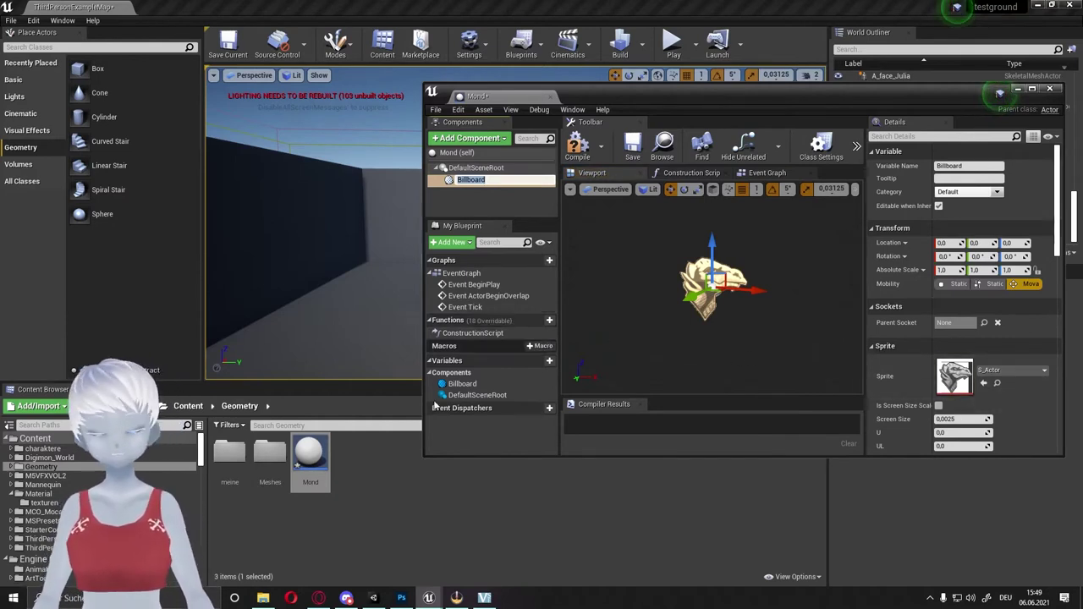
pyautogui.click(59, 502)
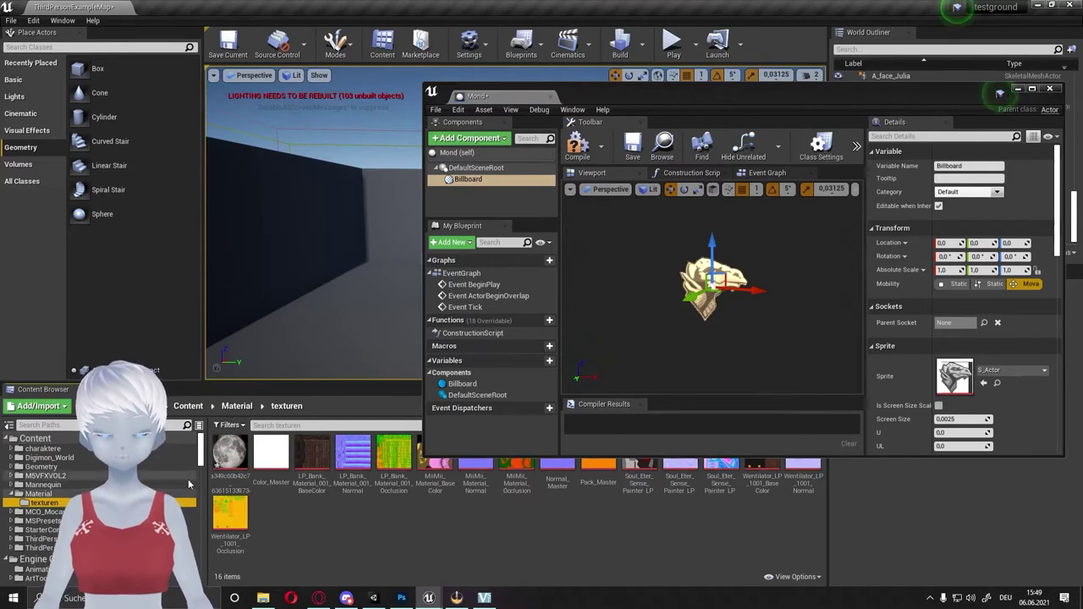
pyautogui.moveTo(229, 453)
pyautogui.mouseDown()
pyautogui.moveTo(839, 418)
pyautogui.moveTo(956, 377)
pyautogui.mouseUp()
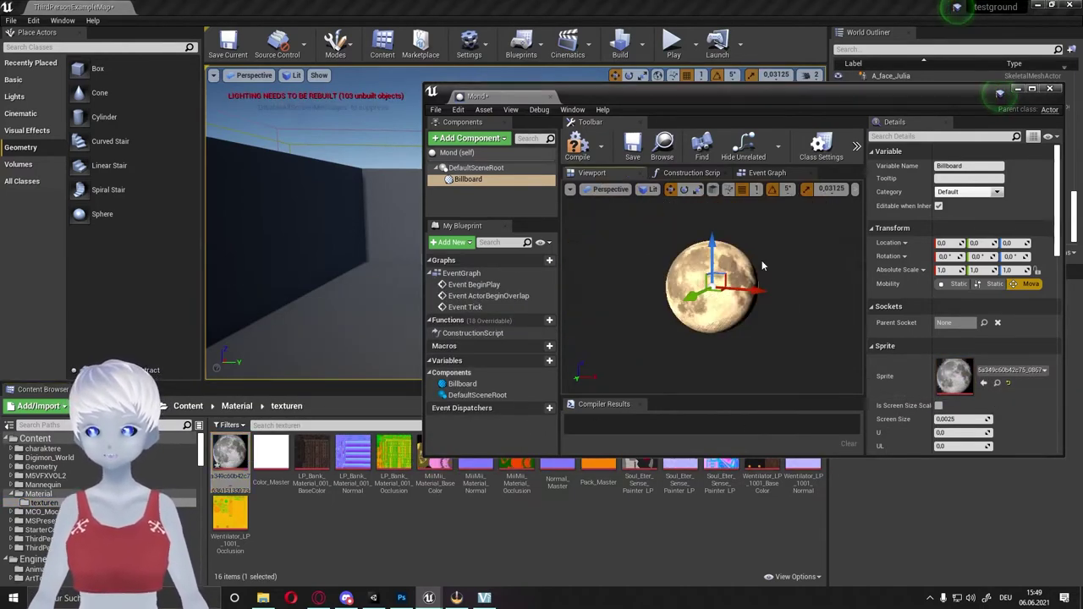
pyautogui.scroll(3, 761, 263)
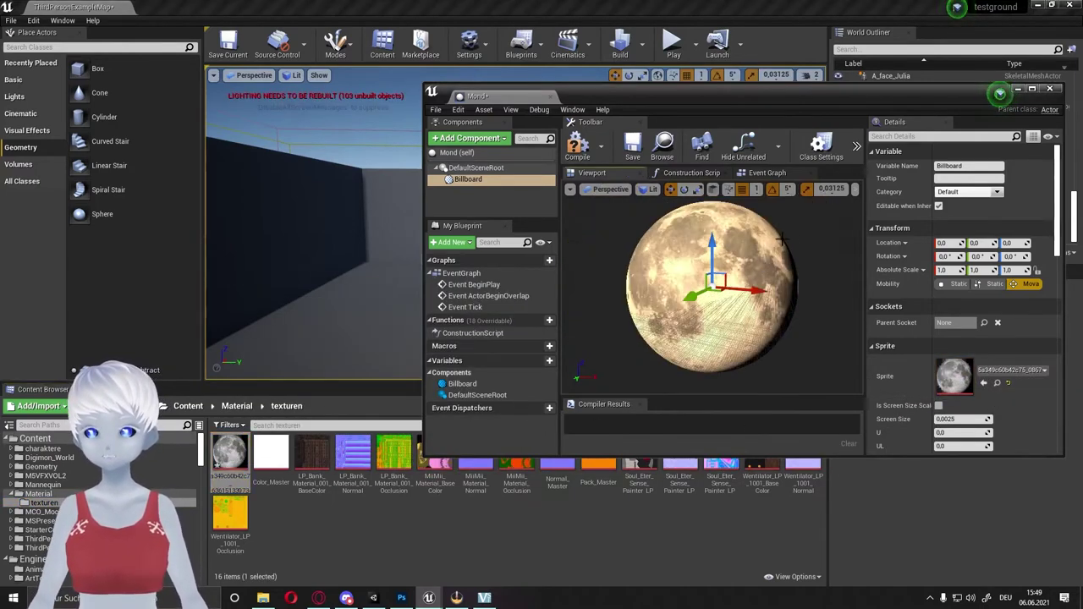
pyautogui.click(474, 168)
pyautogui.click(464, 179)
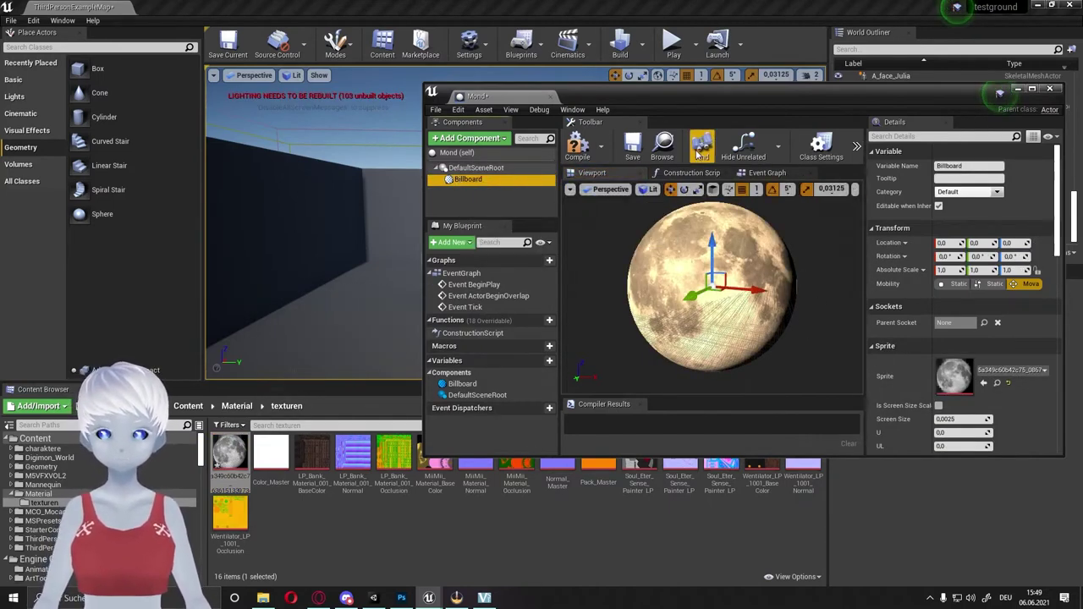
pyautogui.click(577, 151)
pyautogui.click(662, 146)
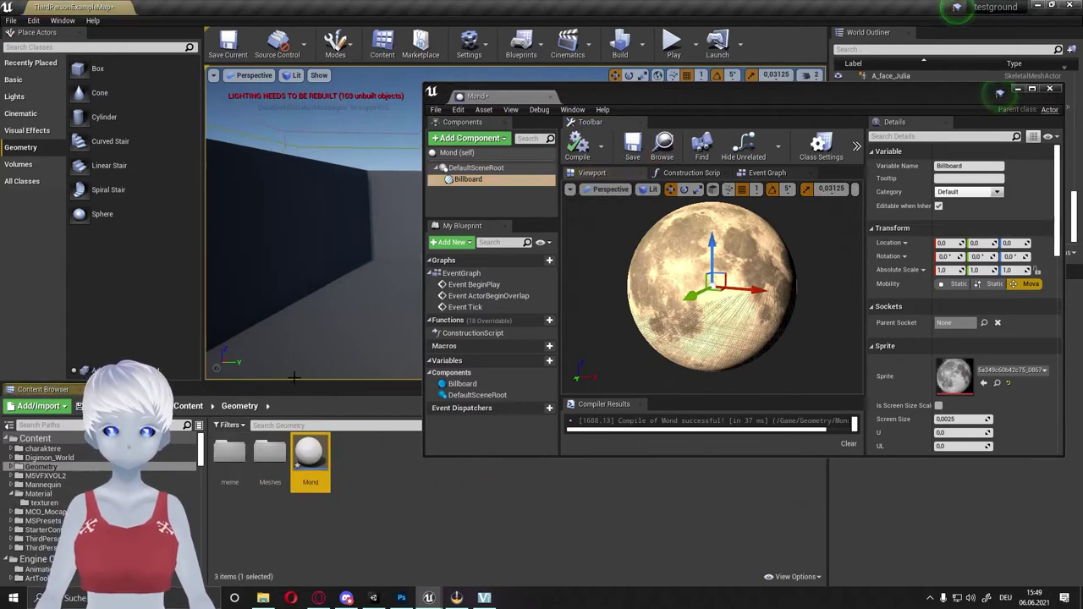
# - Place a Mond actor above the arena wall in the level
pyautogui.moveTo(345, 354); pyautogui.dragTo(393, 174)
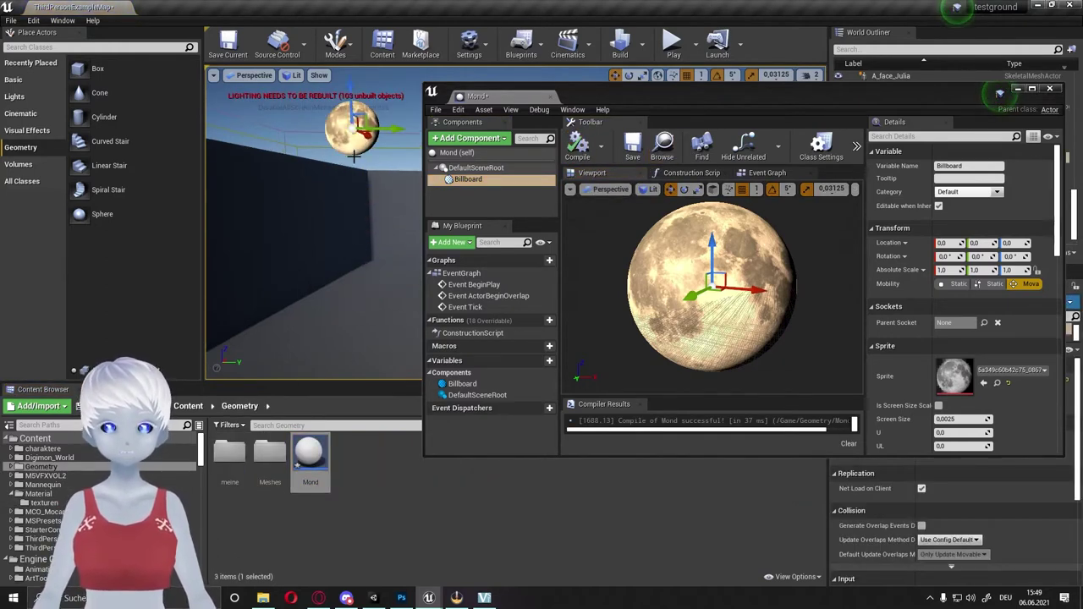
pyautogui.moveTo(313, 229); pyautogui.dragTo(279, 228, button='right')
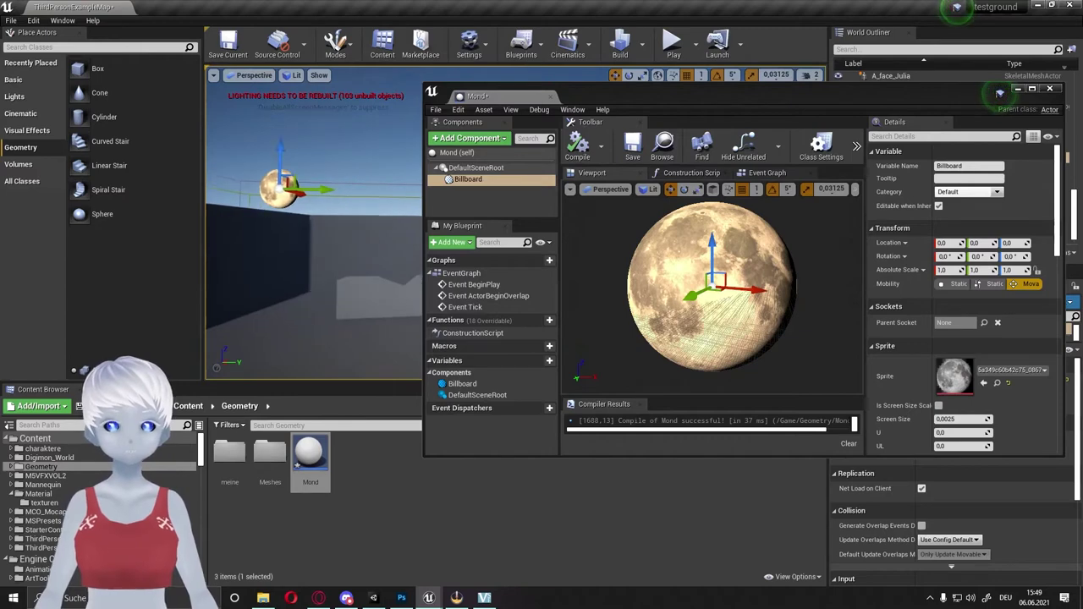
pyautogui.moveTo(279, 162); pyautogui.dragTo(254, 195, button='right')
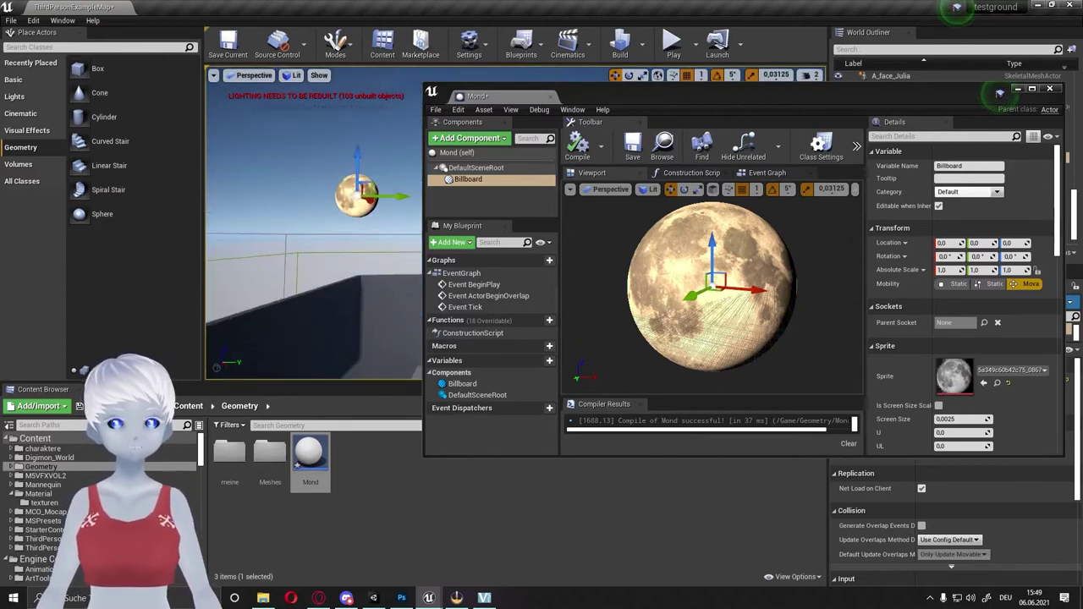
pyautogui.moveTo(313, 253)
pyautogui.mouseDown(button='right')
pyautogui.moveTo(313, 220)
pyautogui.moveTo(330, 220)
pyautogui.mouseUp(button='right')
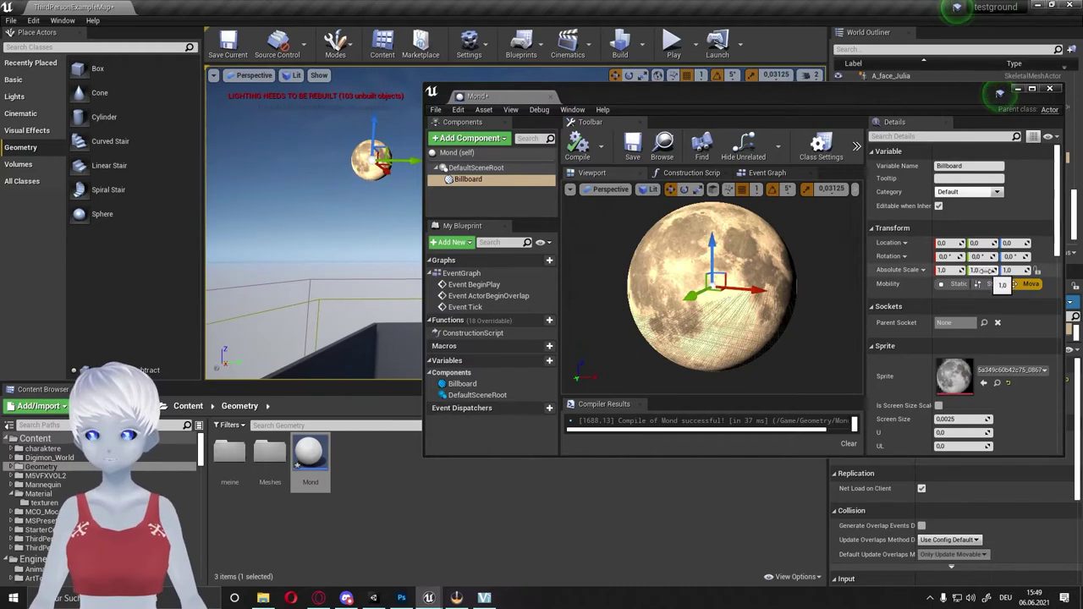
# - Stretch the moon billboard's Y scale up to 5.0
pyautogui.moveTo(984, 270)
pyautogui.mouseDown()
pyautogui.moveTo(1041, 270)
pyautogui.moveTo(976, 270)
pyautogui.mouseUp()
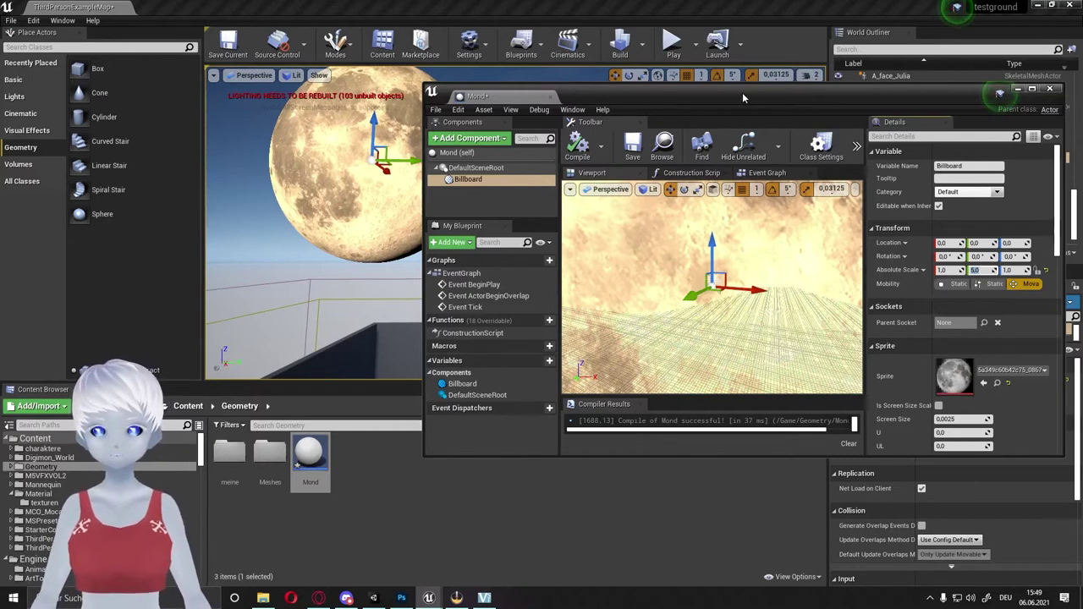
pyautogui.moveTo(743, 98); pyautogui.dragTo(819, 87)
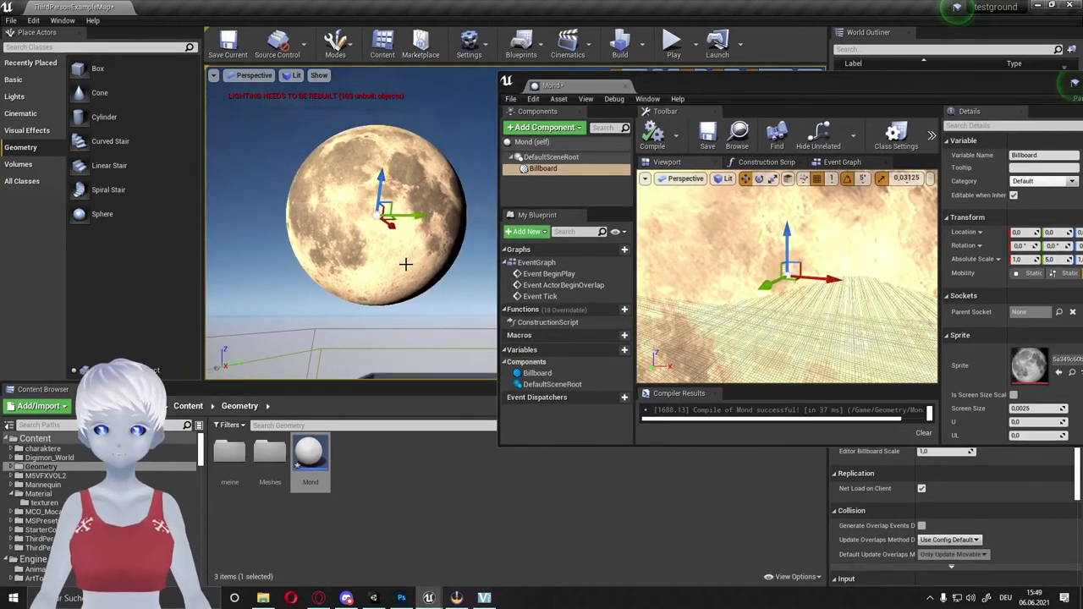
pyautogui.moveTo(405, 265); pyautogui.dragTo(381, 305)
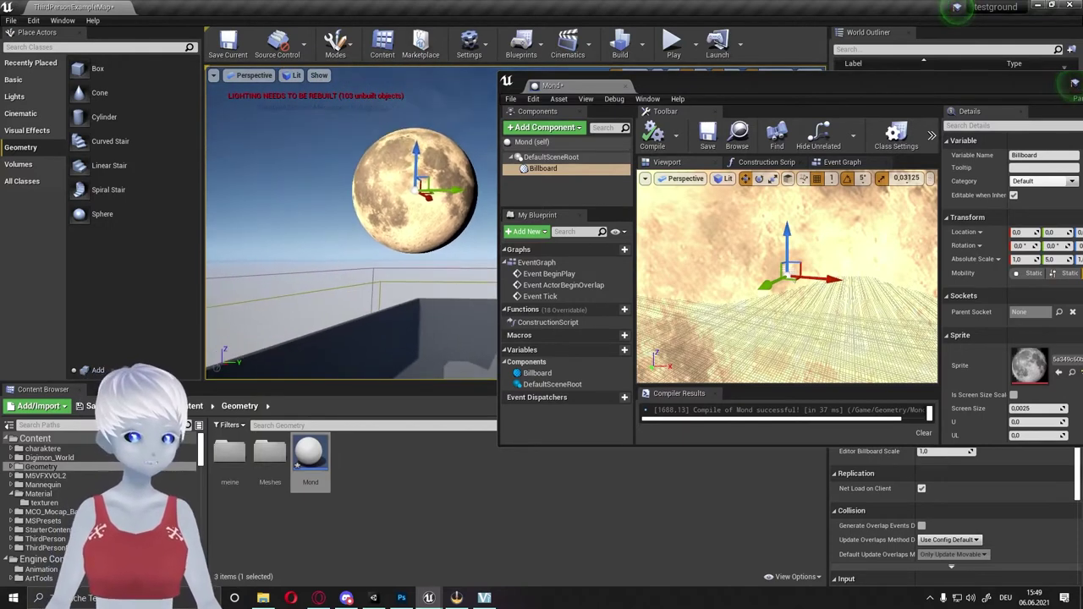
pyautogui.moveTo(843, 87); pyautogui.dragTo(815, 83)
# - Slide the moon left along its Y axis and recentre the view on it
pyautogui.moveTo(457, 193); pyautogui.dragTo(398, 194)
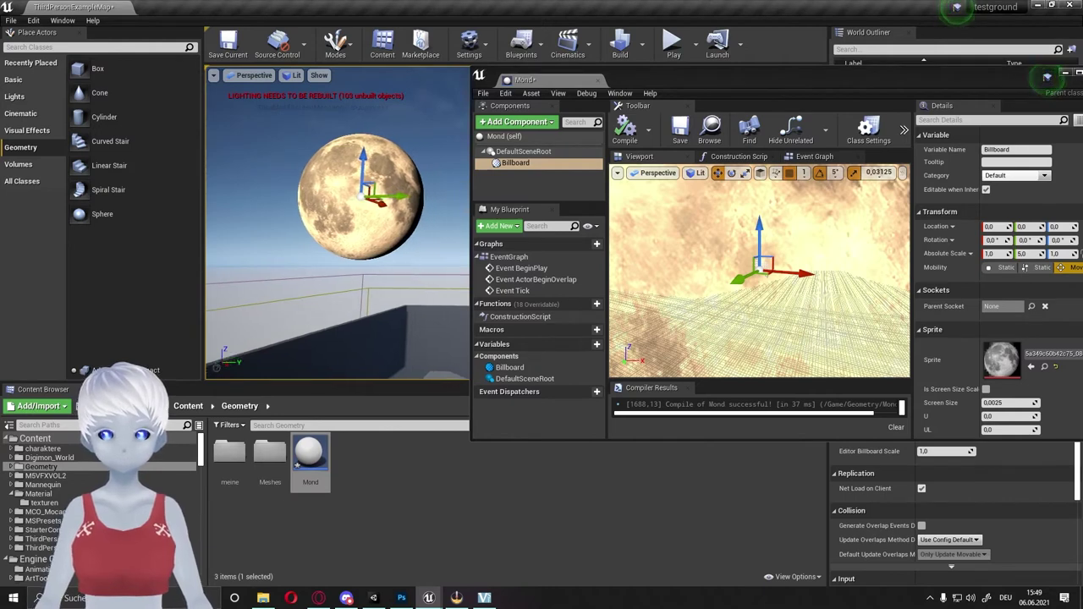
pyautogui.moveTo(389, 280)
pyautogui.mouseDown()
pyautogui.moveTo(372, 305)
pyautogui.moveTo(339, 296)
pyautogui.mouseUp()
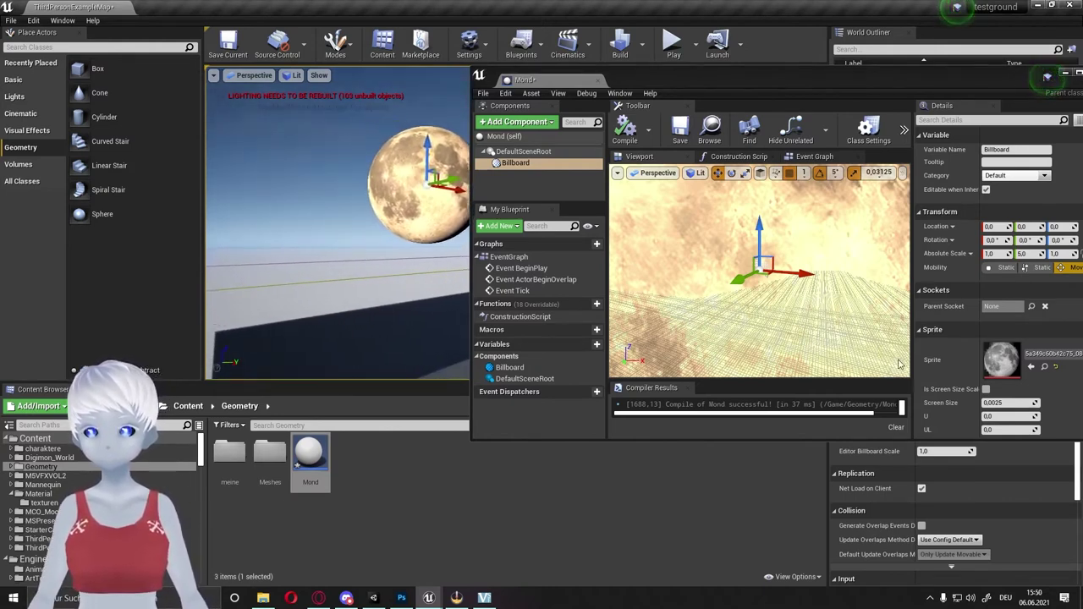
pyautogui.moveTo(432, 247); pyautogui.dragTo(448, 247)
pyautogui.scroll(-2, 956, 322)
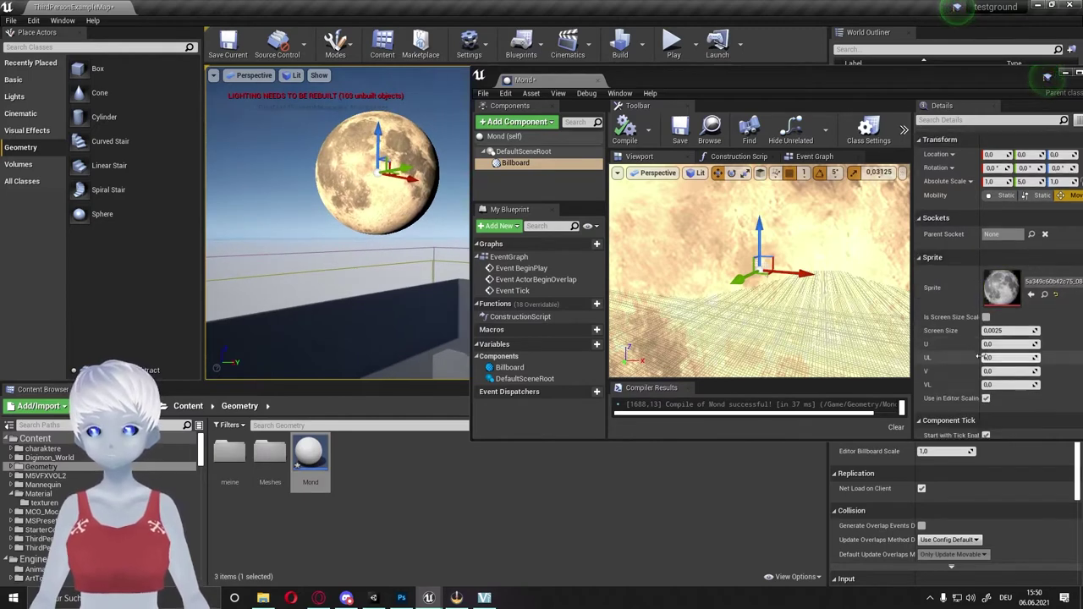
pyautogui.scroll(-3, 982, 309)
pyautogui.scroll(-2, 1007, 296)
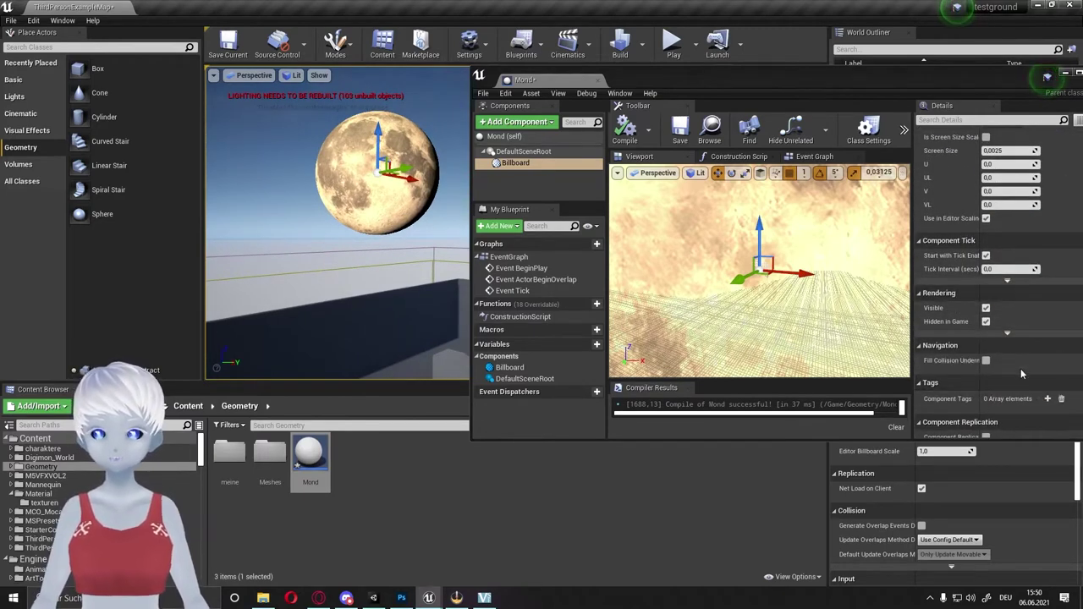
pyautogui.scroll(-2, 1021, 369)
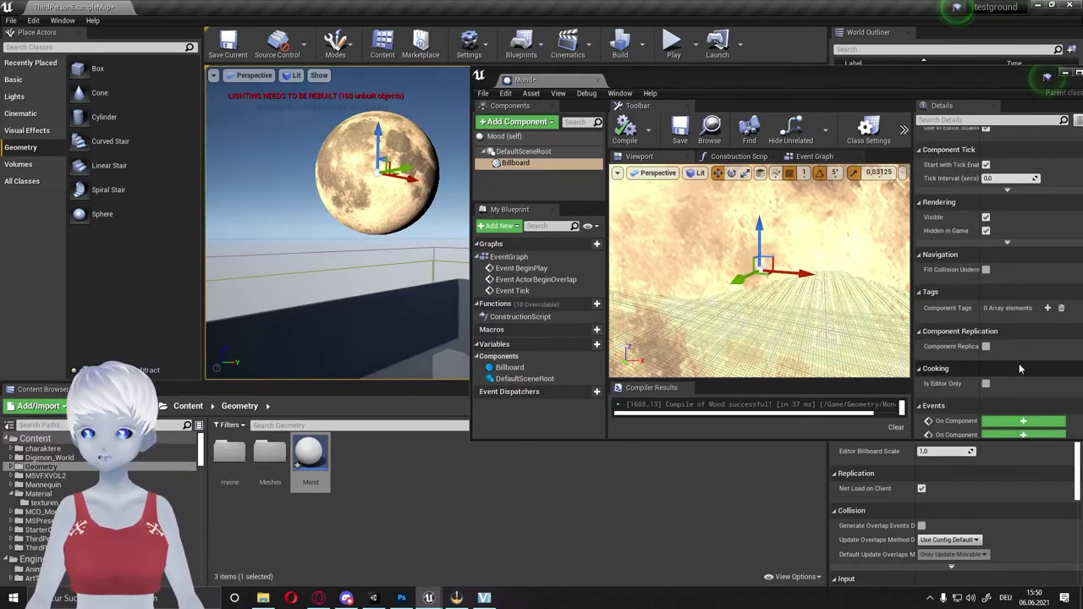
pyautogui.scroll(2, 1019, 363)
pyautogui.scroll(2, 1019, 360)
pyautogui.scroll(2, 1019, 360)
pyautogui.scroll(2, 1019, 359)
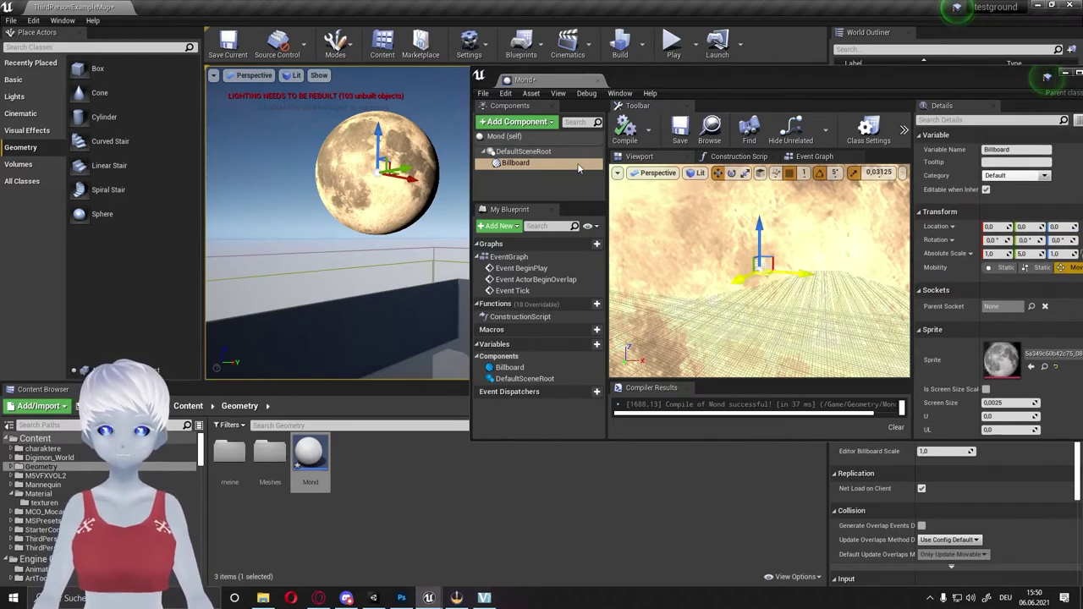
# - Deselect the moon, then save the level map and the Mond Blueprint
pyautogui.click(305, 201)
pyautogui.hotkey('ctrl', 's')
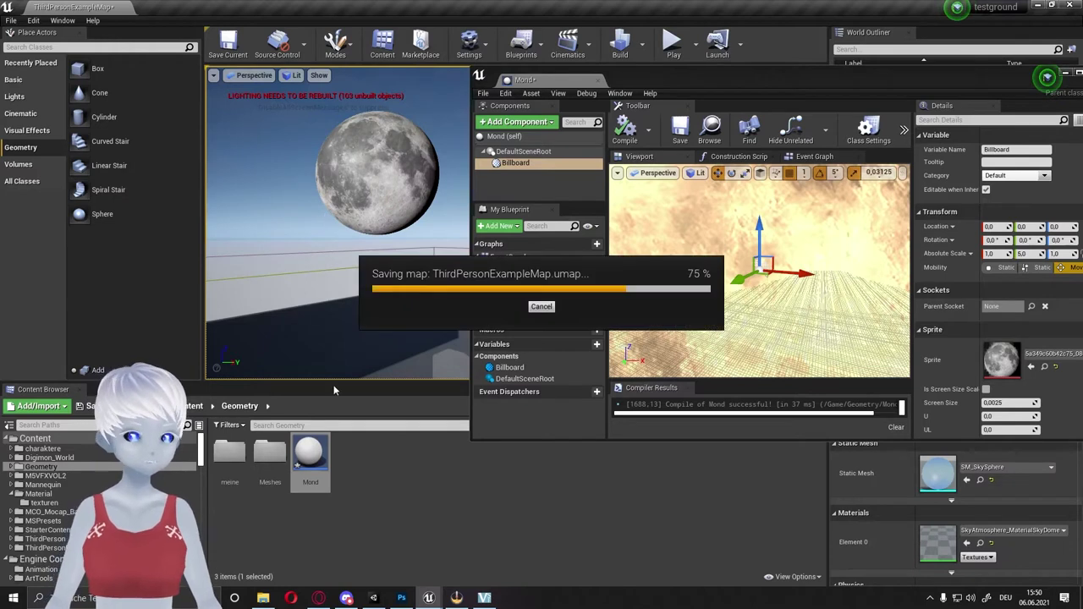
pyautogui.click(679, 134)
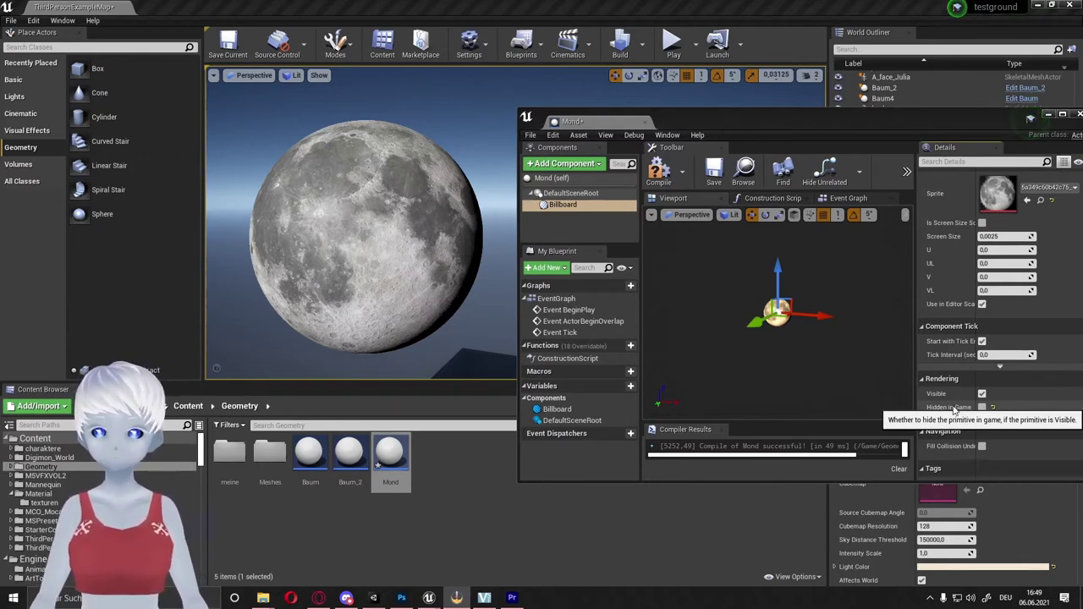
# - Toggle the moon billboard's Hidden in Game on and back off, then recompile Mond
pyautogui.click(982, 408)
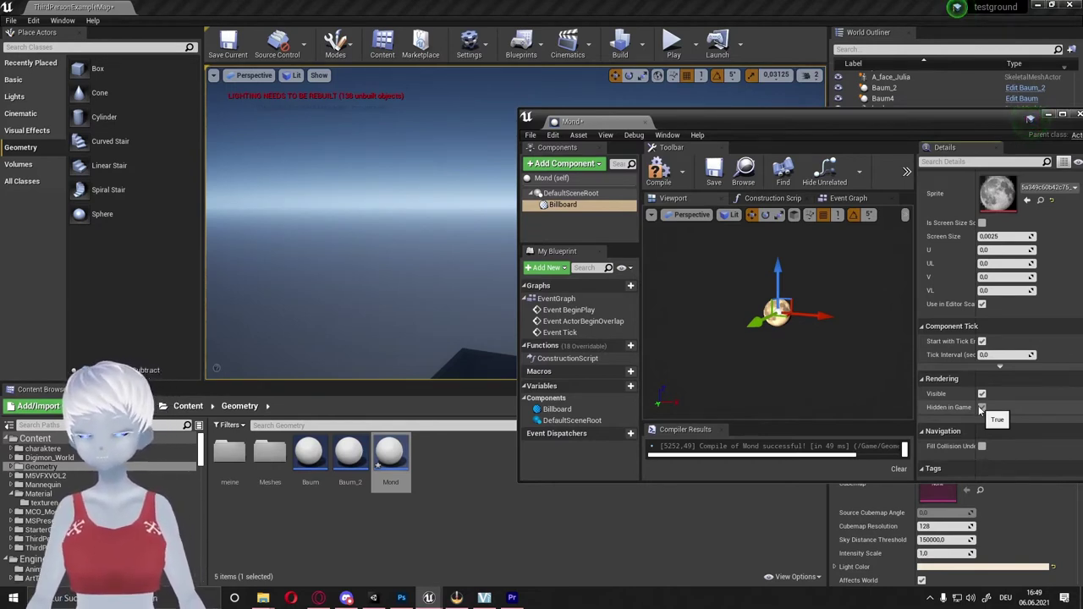
pyautogui.click(981, 408)
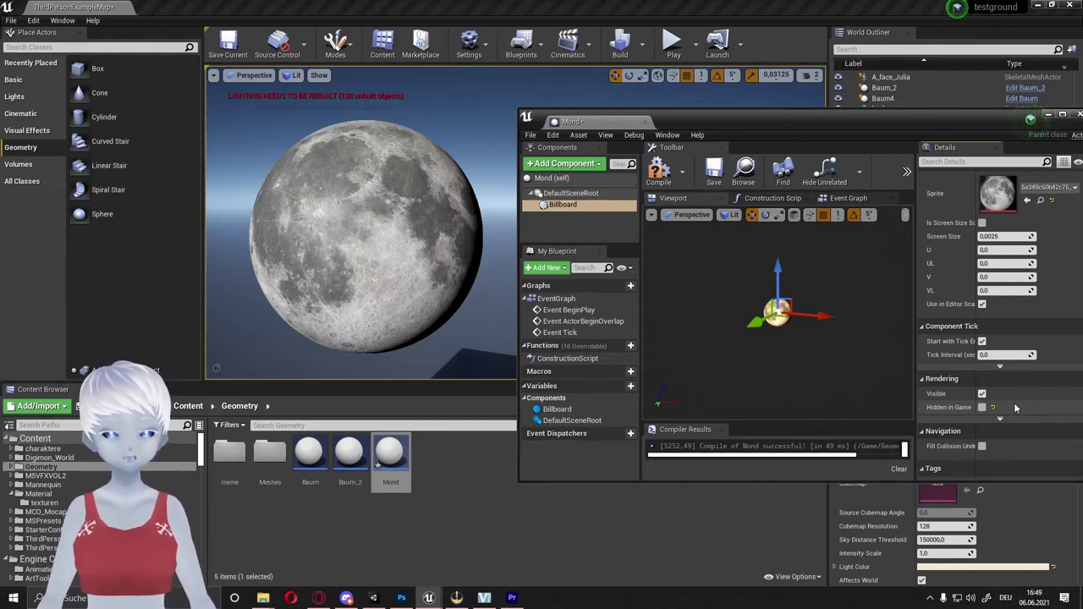
pyautogui.click(659, 172)
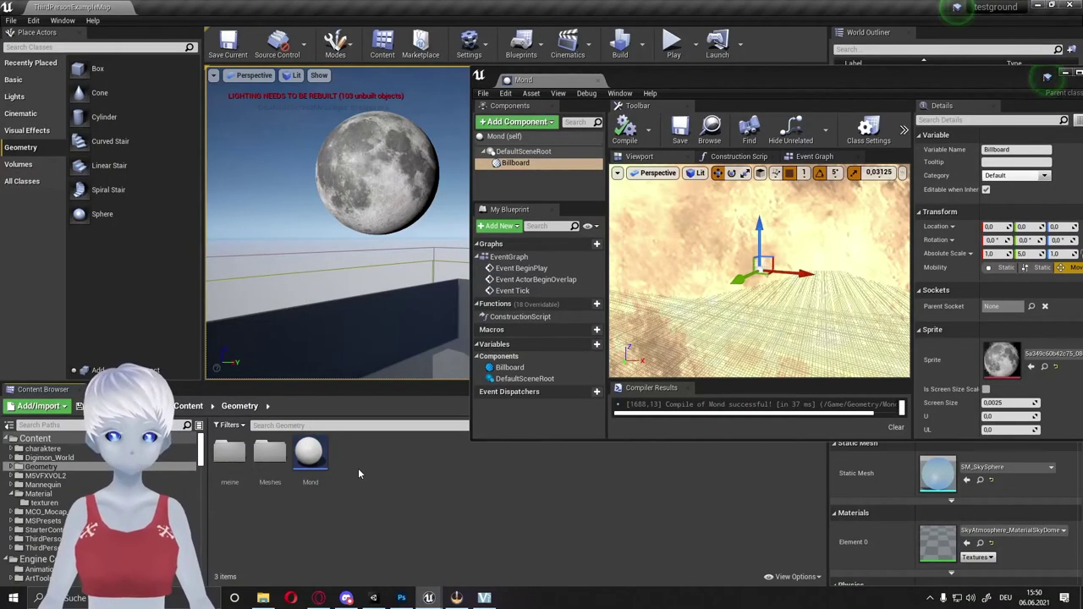
# - Create an Actor Blueprint named Baum in the Geometry folder and open it
pyautogui.rightClick(358, 468)
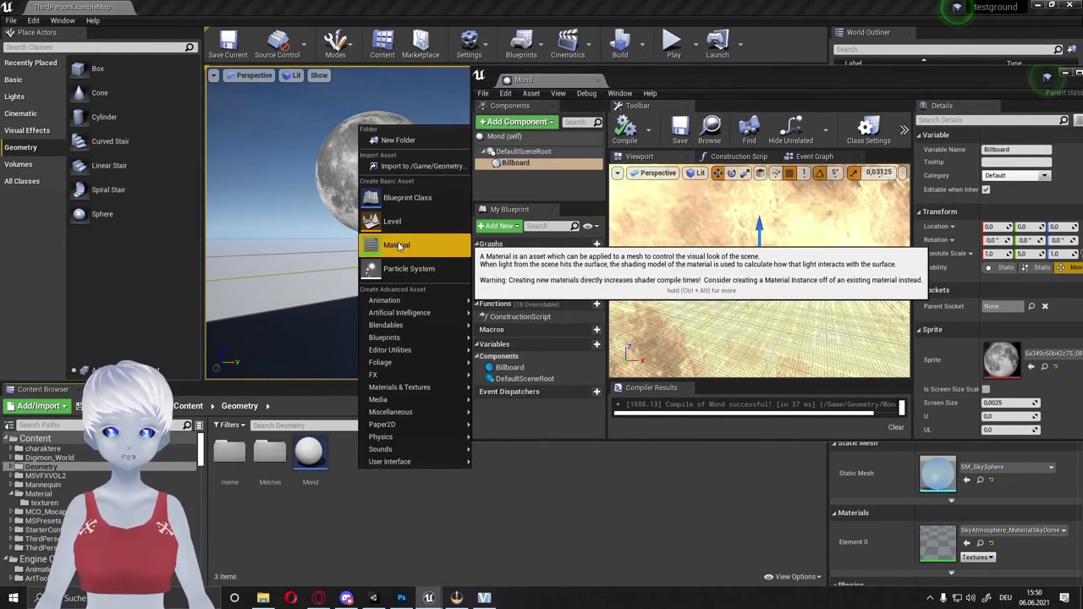
pyautogui.click(404, 200)
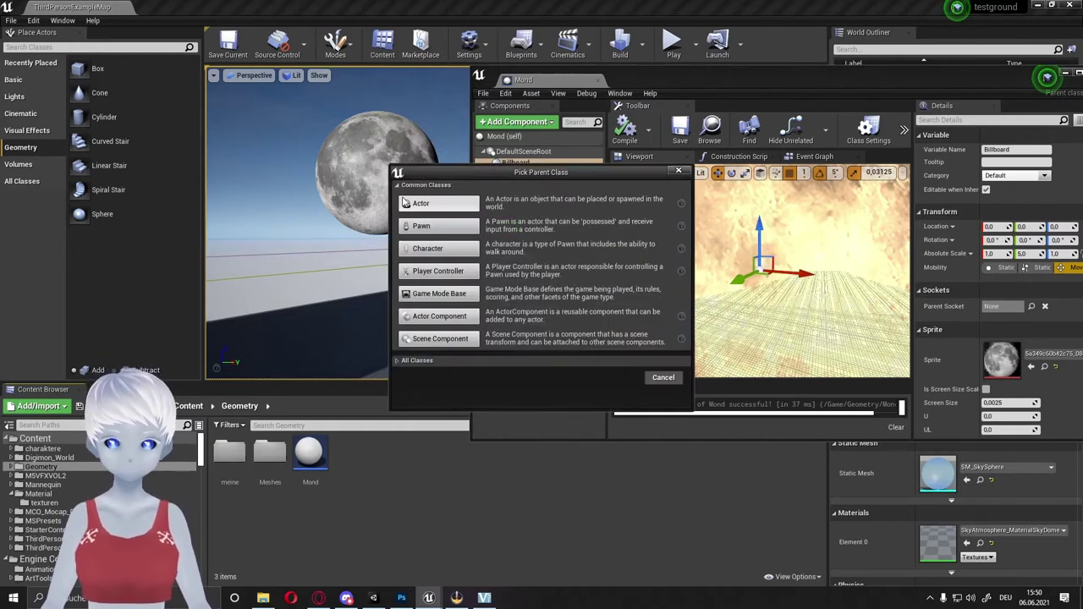
pyautogui.click(415, 204)
pyautogui.press('BackSpace')
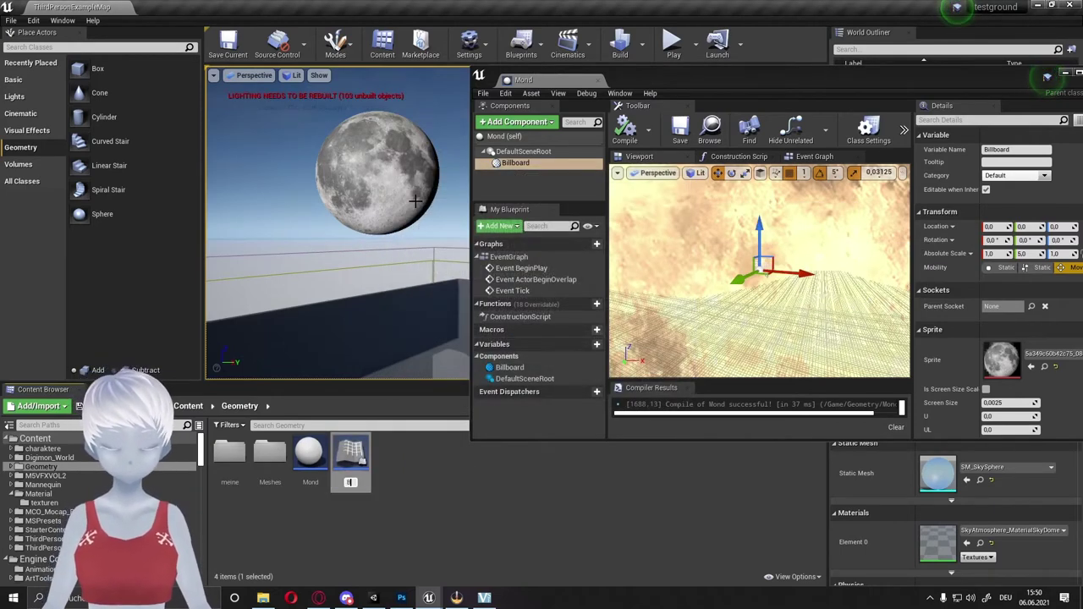
pyautogui.write('Baum')
pyautogui.press('Return')
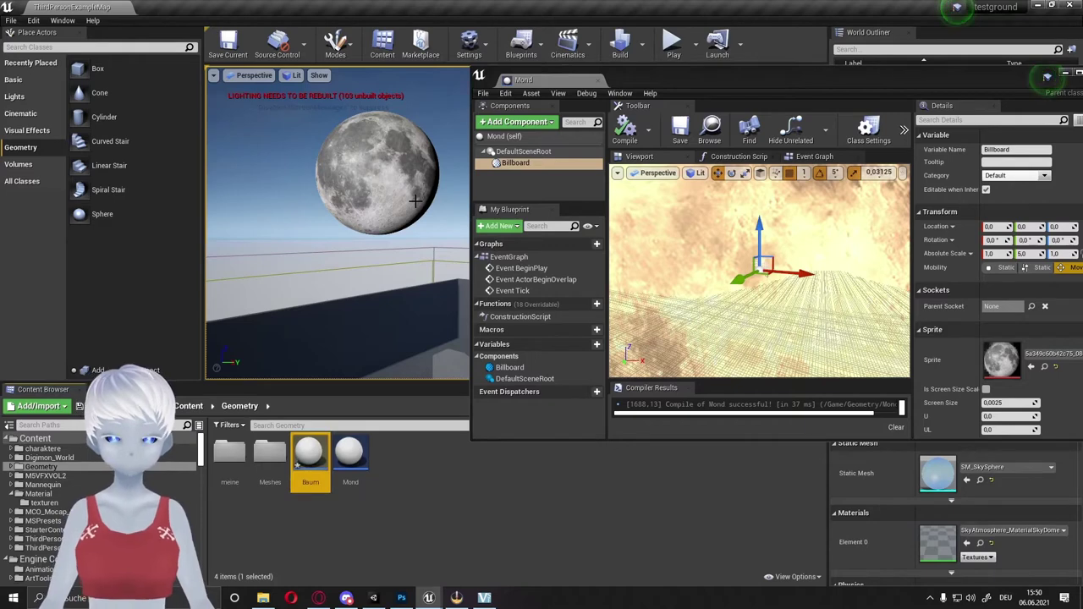
pyautogui.doubleClick(308, 465)
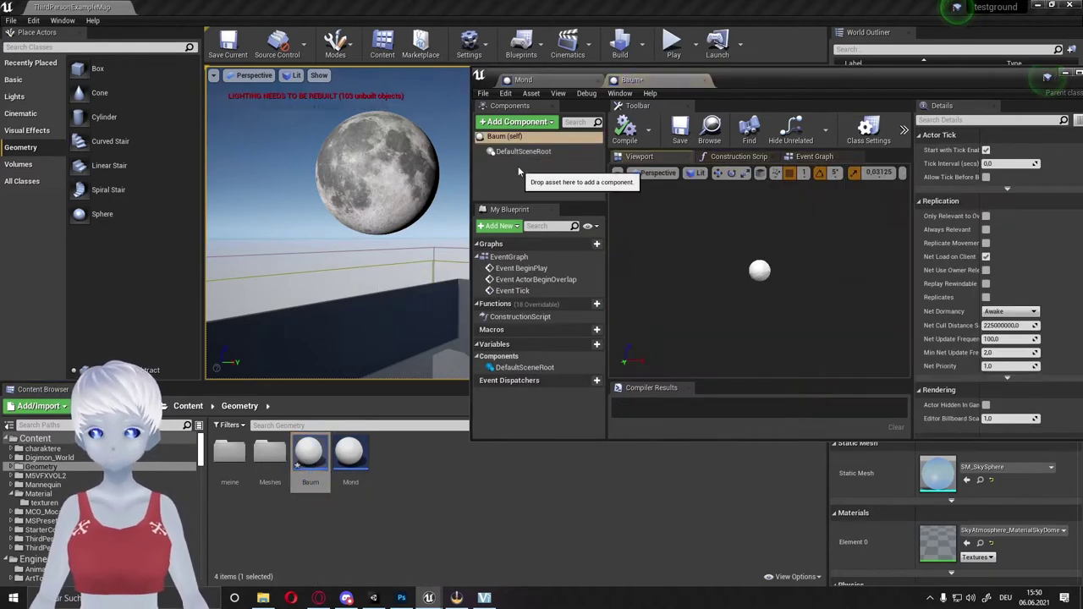
# - Add a Material Billboard component to Baum and compile it
pyautogui.click(516, 123)
pyautogui.write('bill')
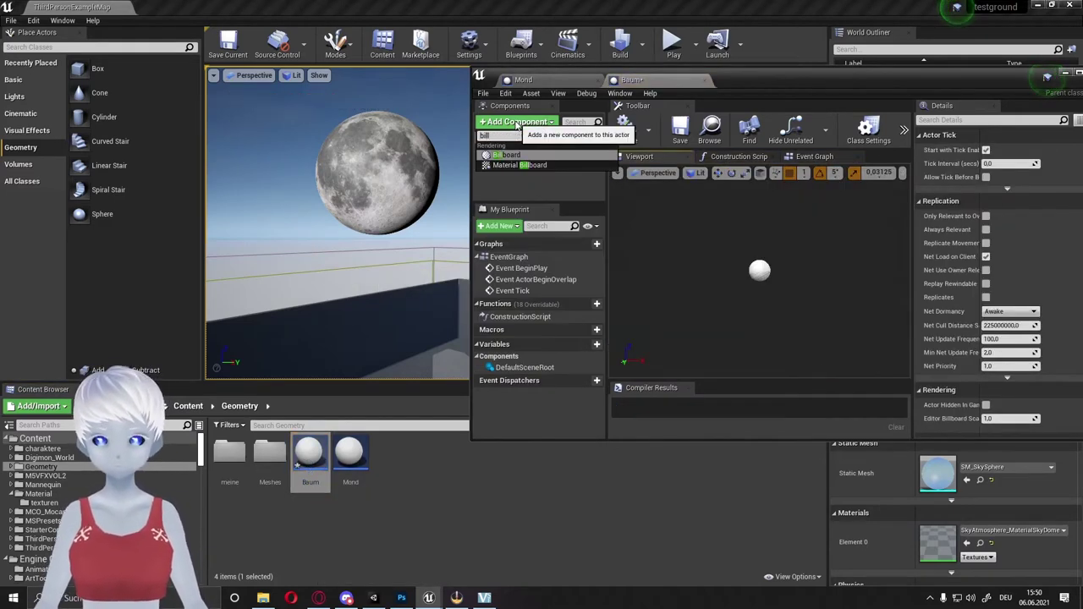
pyautogui.click(520, 165)
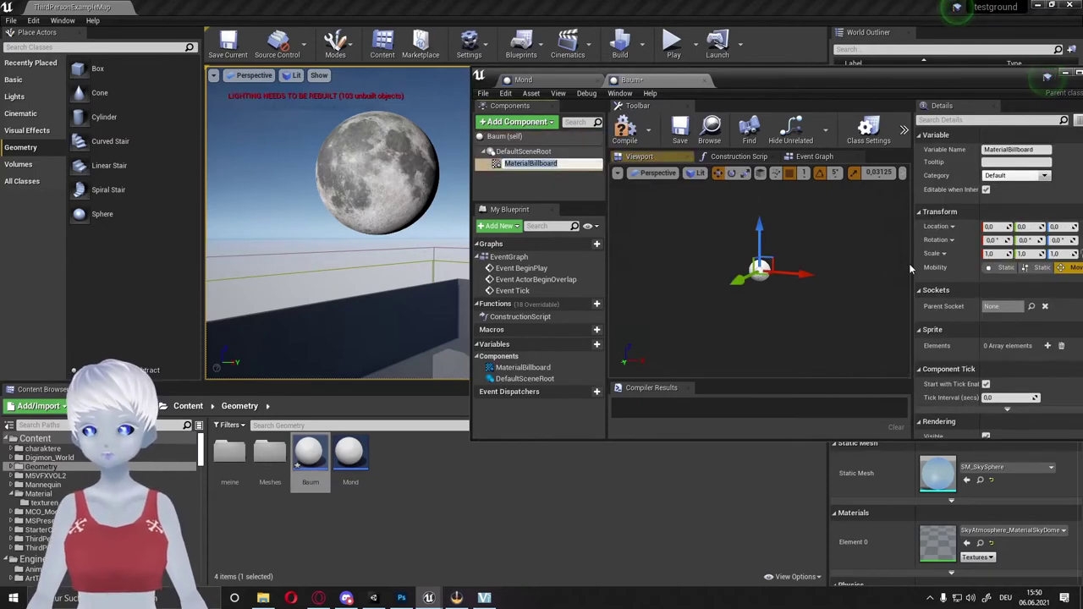
pyautogui.press('Return')
pyautogui.scroll(-1, 971, 306)
pyautogui.hotkey('ctrl', 's')
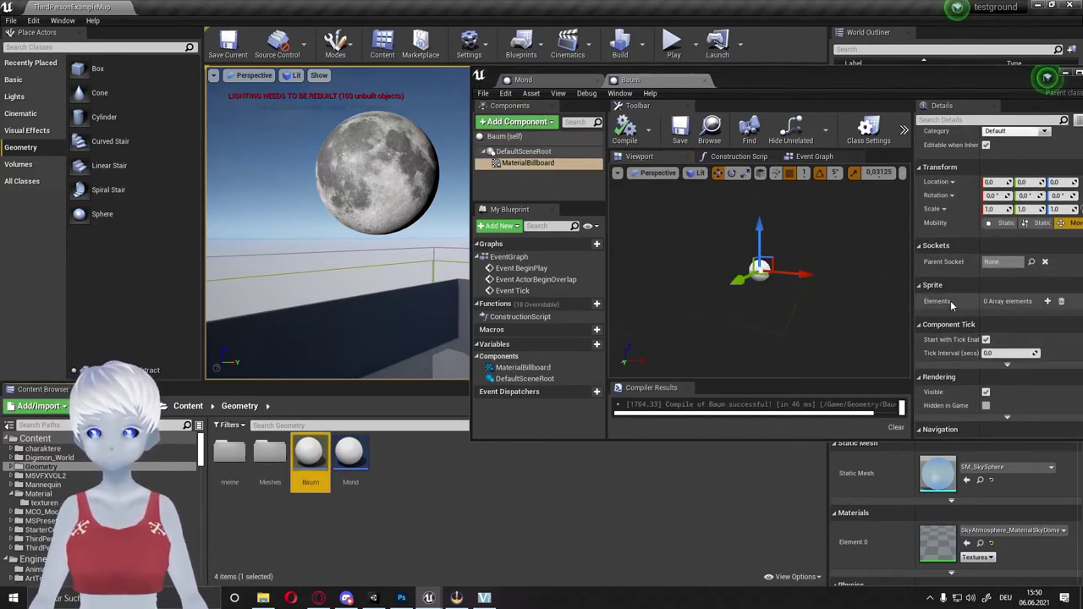
# - Add one Sprite element to the Material Billboard and expand its settings
pyautogui.click(1048, 301)
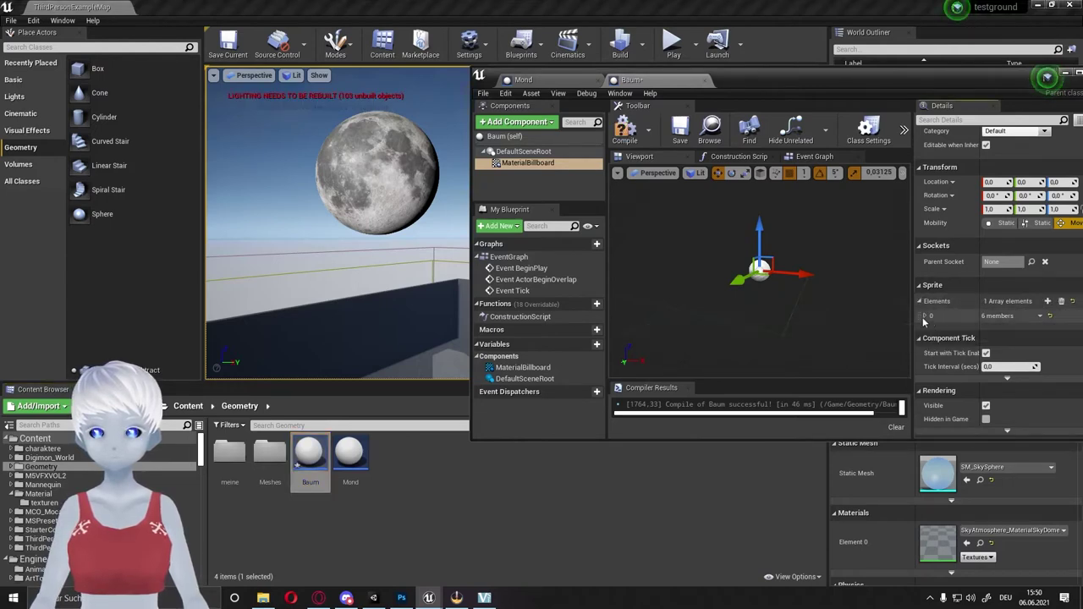
pyautogui.click(926, 316)
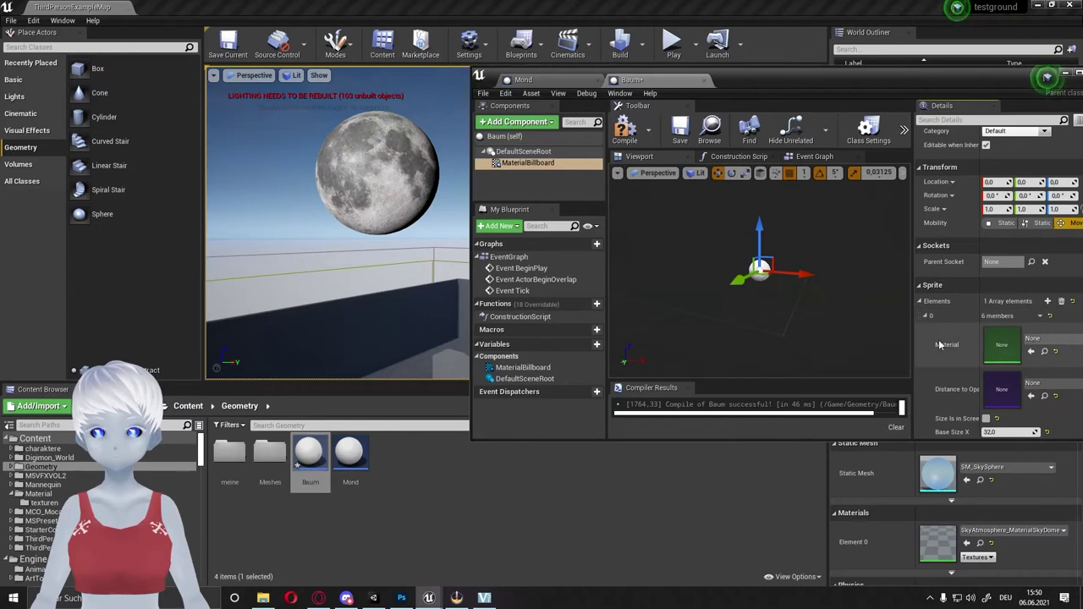
pyautogui.scroll(-2, 938, 339)
pyautogui.scroll(-1, 961, 349)
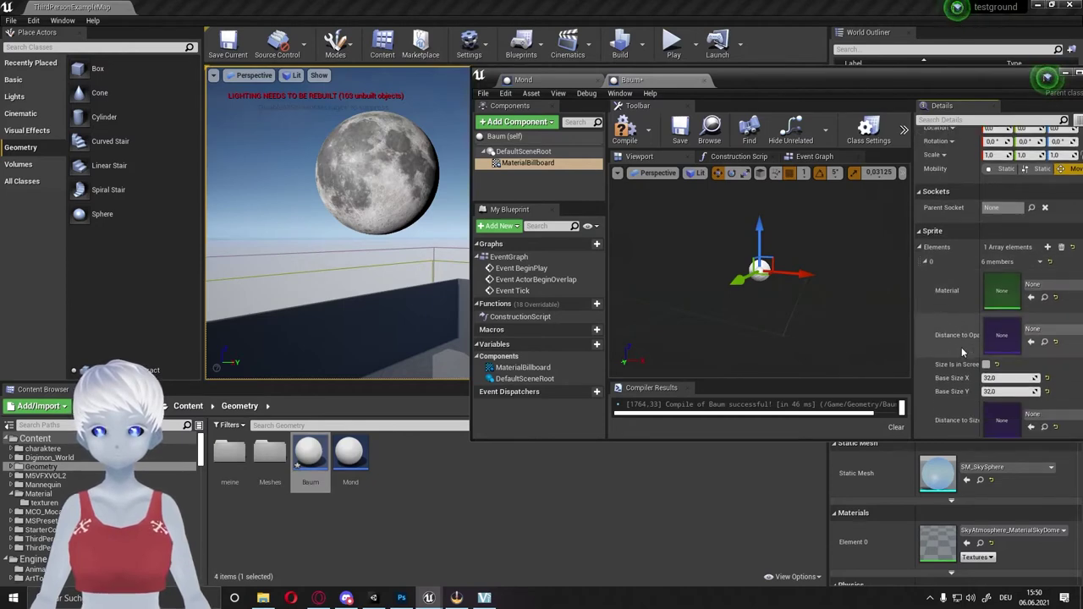
pyautogui.scroll(-1, 961, 347)
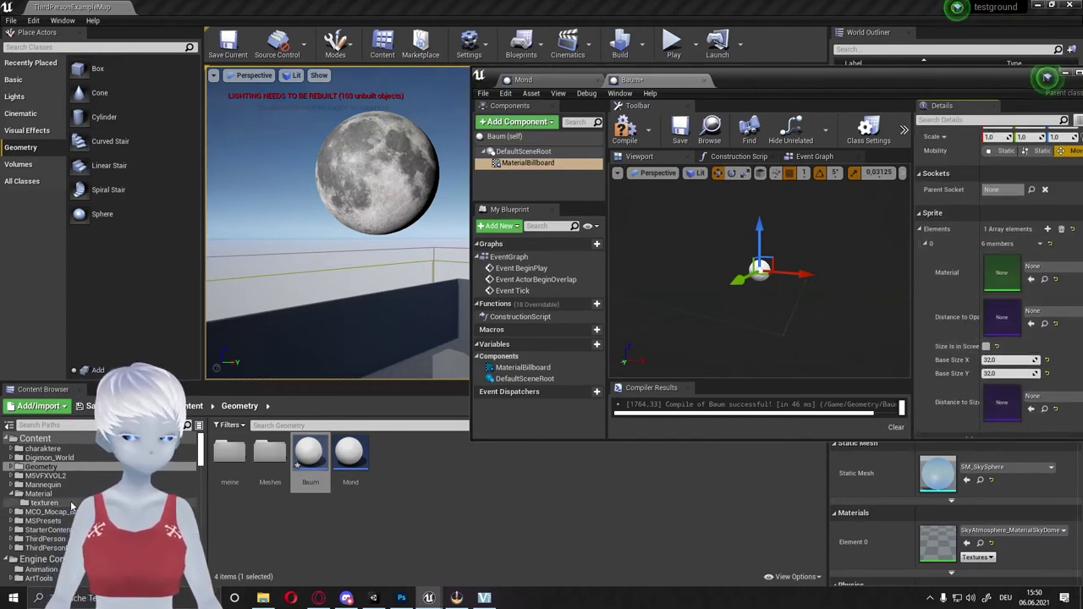
# - Assign the Becken_Ins material to the sprite and set its Base Size X and Y to 200
pyautogui.click(38, 493)
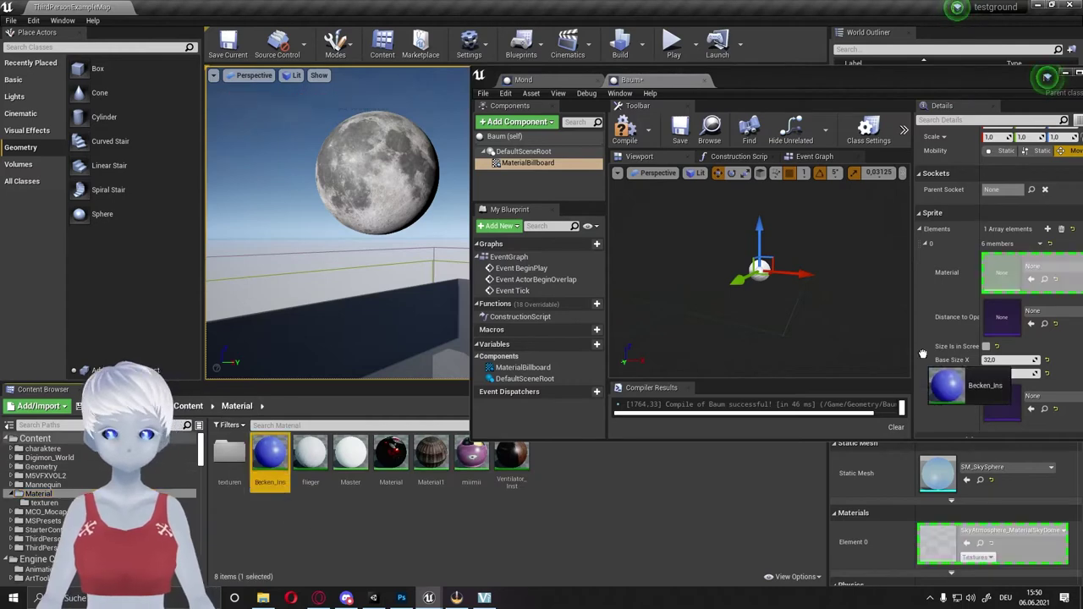
pyautogui.moveTo(274, 458); pyautogui.dragTo(1002, 273)
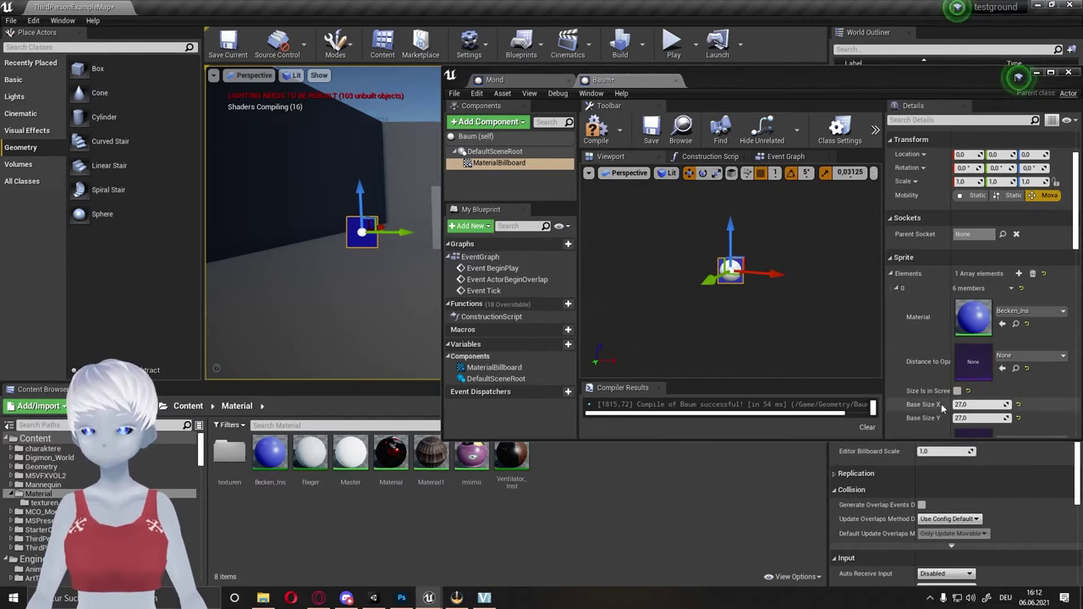
pyautogui.click(992, 405)
pyautogui.write('20')
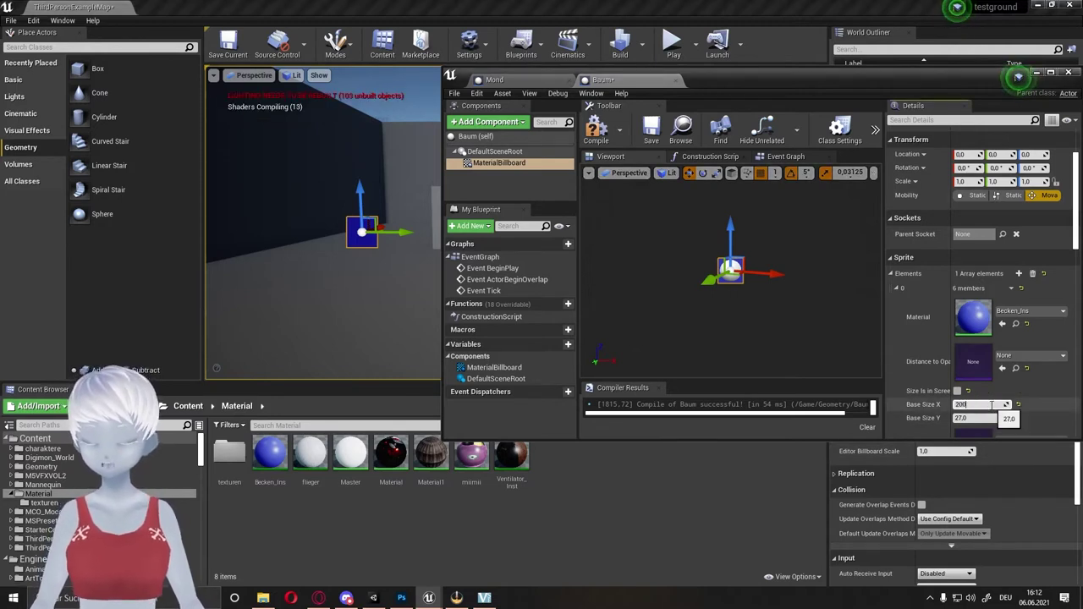
pyautogui.write('0')
pyautogui.press('Return')
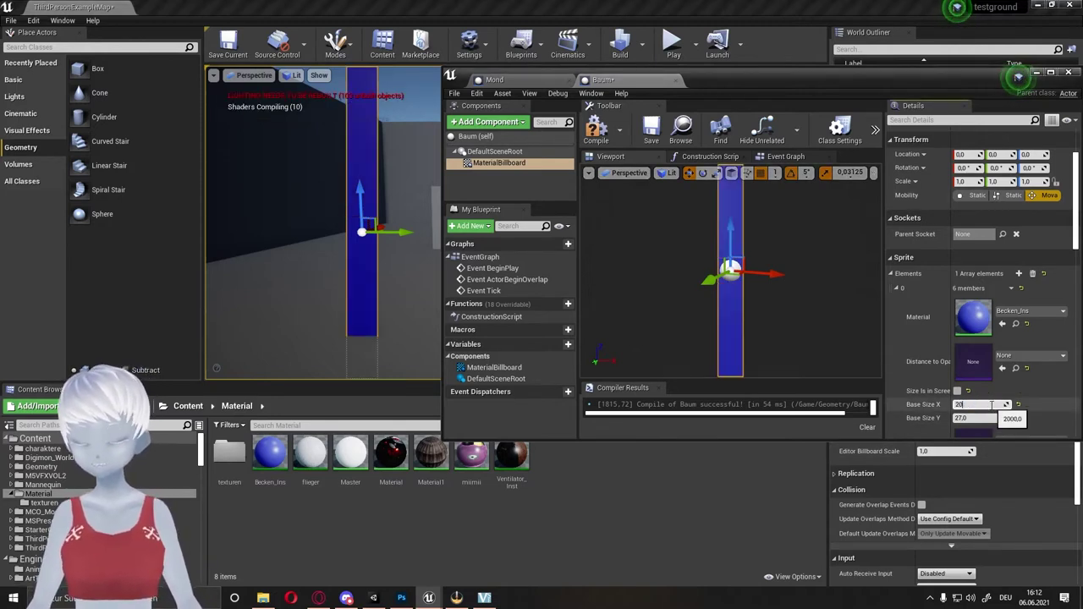
pyautogui.click(975, 417)
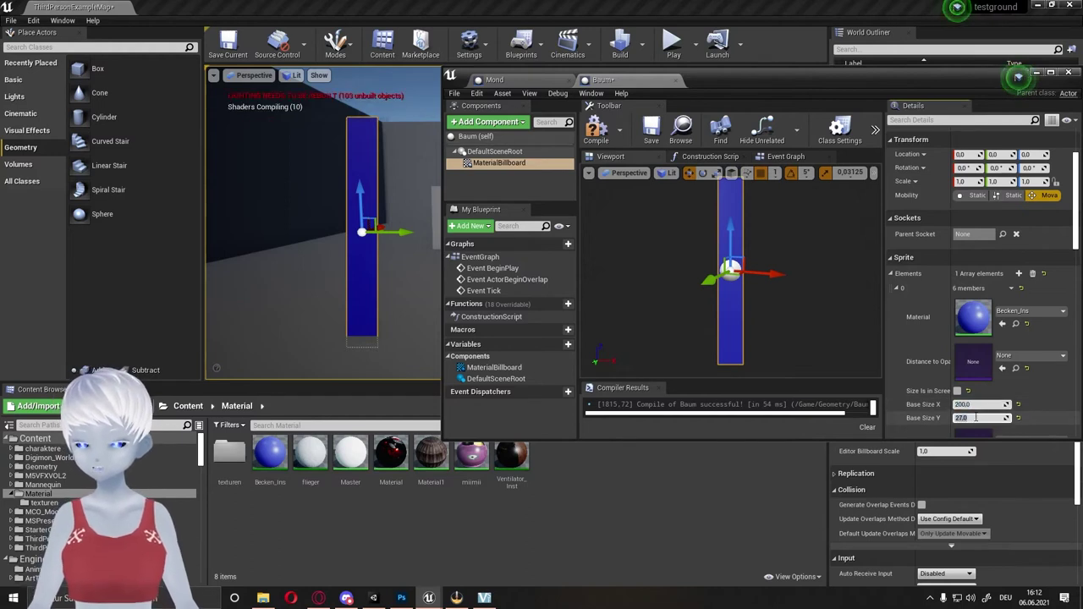
pyautogui.write('0')
pyautogui.press('Return')
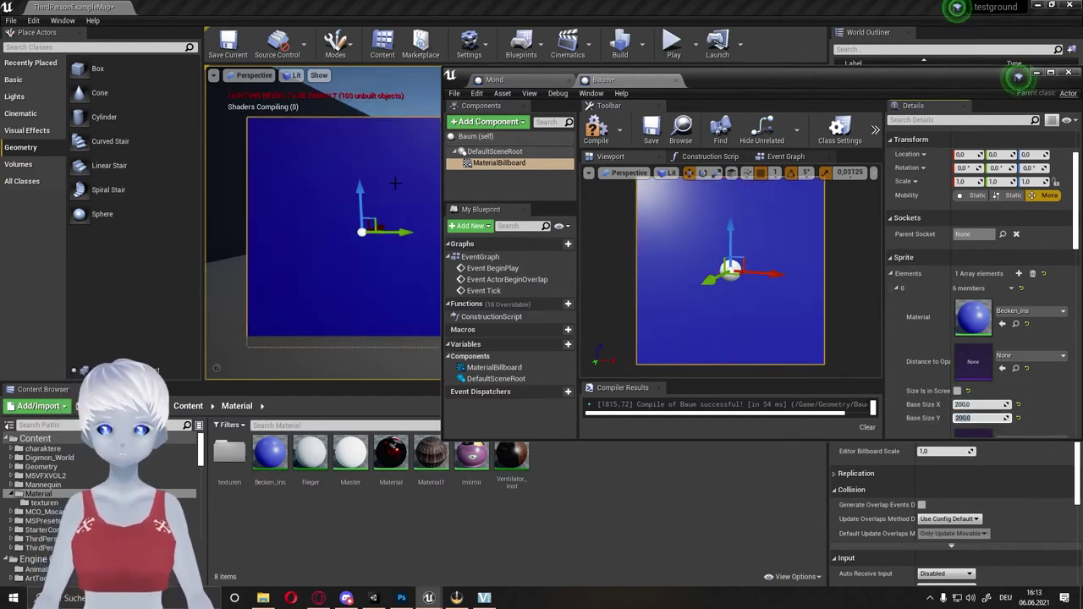
pyautogui.moveTo(395, 183); pyautogui.dragTo(395, 183, button='right')
# - Create a material named Baum, assign it to the billboard sprite, and open it
pyautogui.rightClick(337, 515)
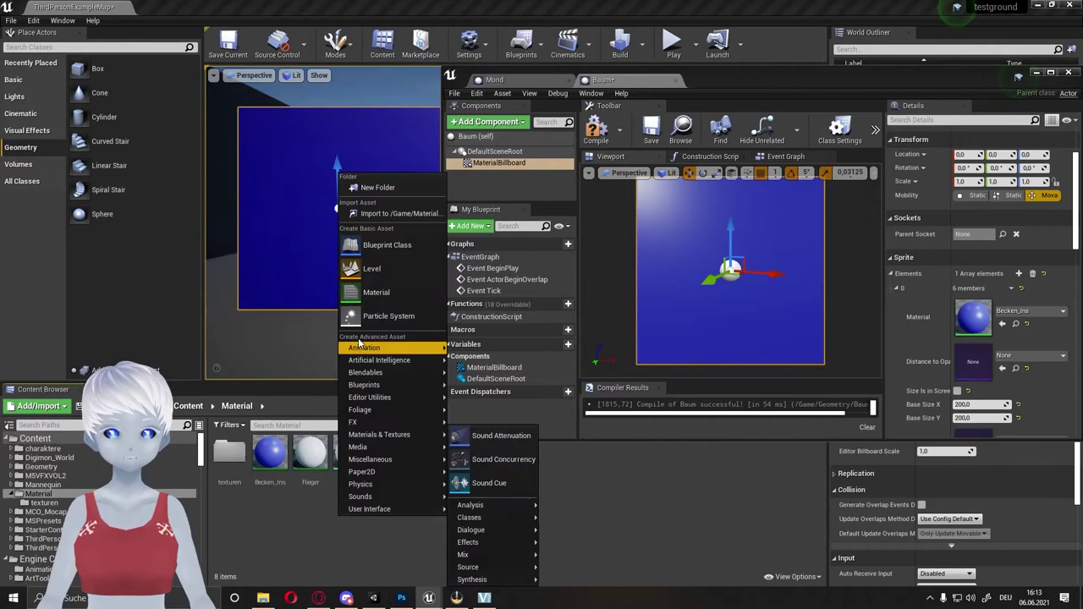
pyautogui.click(375, 293)
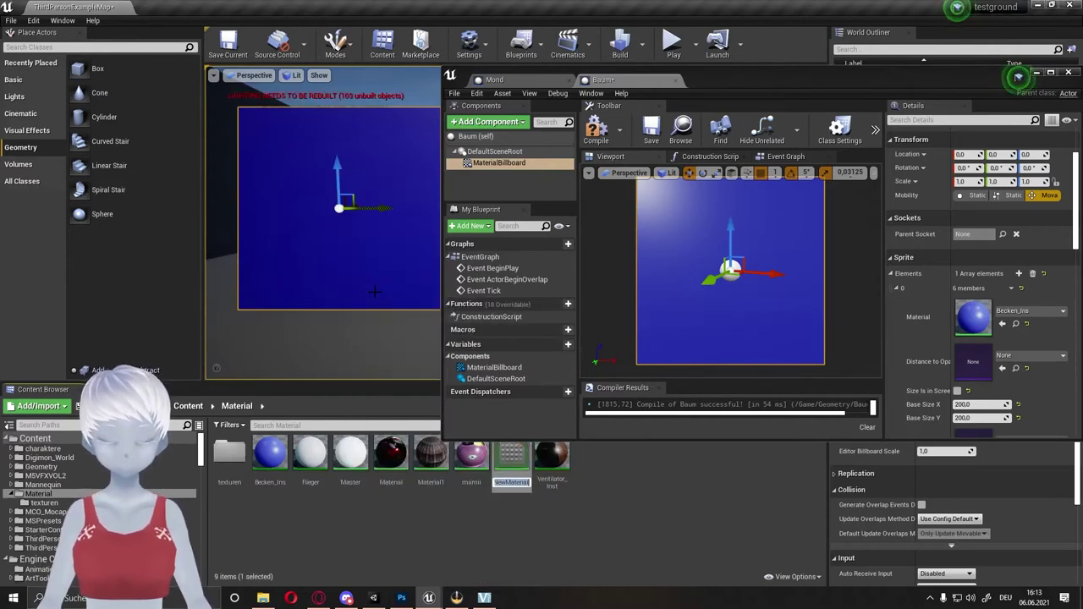
pyautogui.write('Baum')
pyautogui.press('Return')
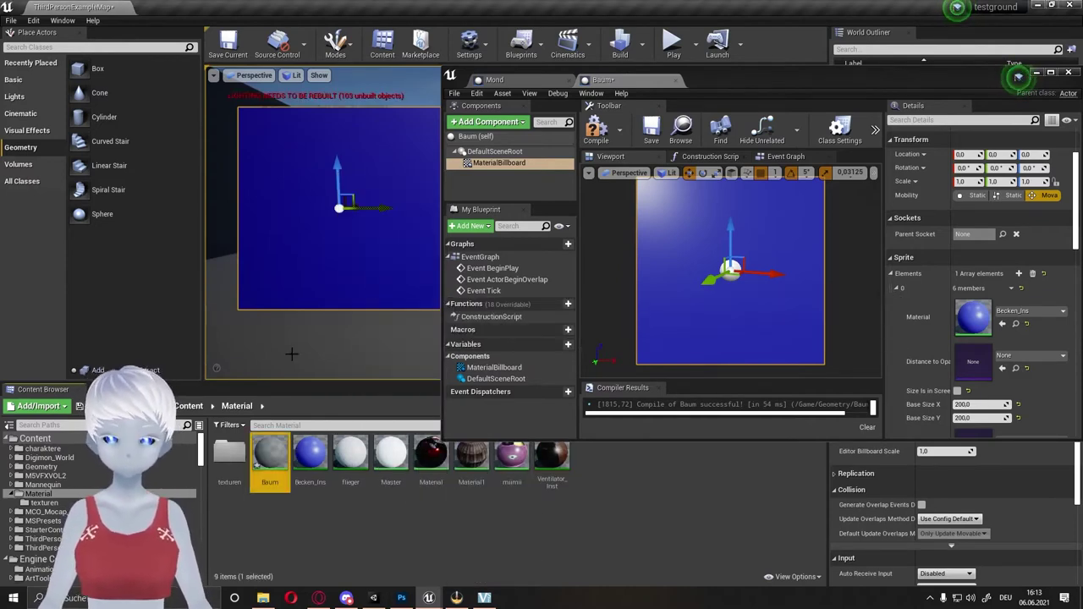
pyautogui.moveTo(271, 452); pyautogui.dragTo(973, 316)
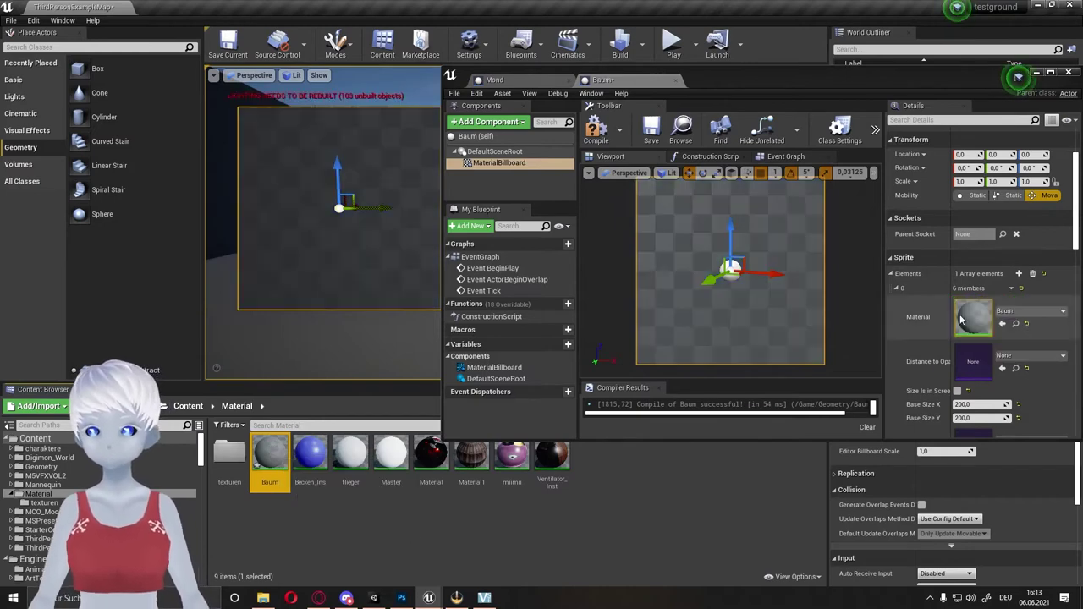
pyautogui.doubleClick(269, 457)
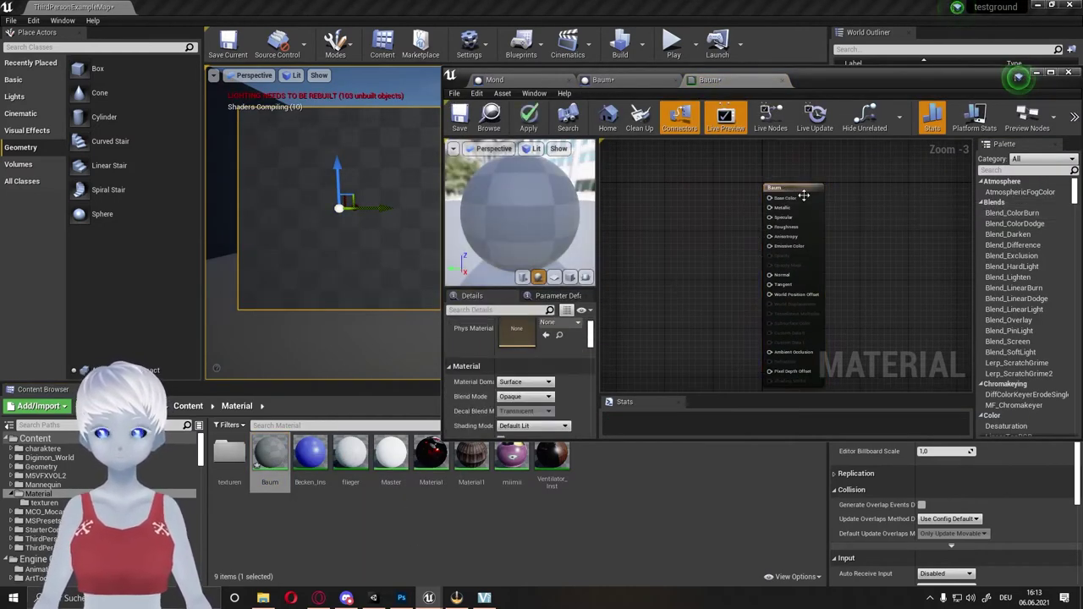
# - Set the Baum material's blend mode to Translucent
pyautogui.click(520, 402)
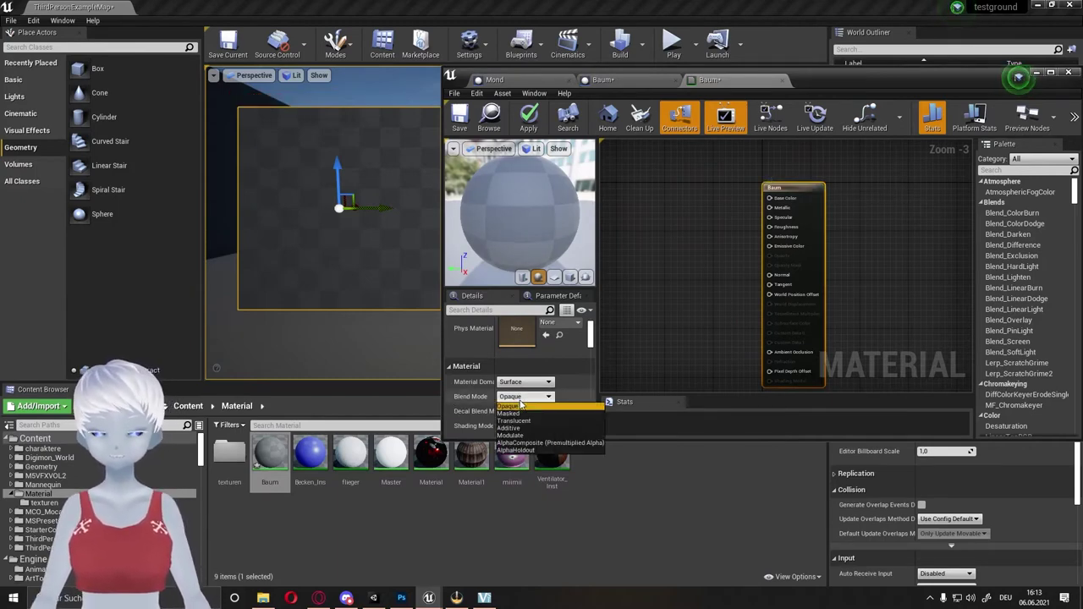
pyautogui.click(531, 421)
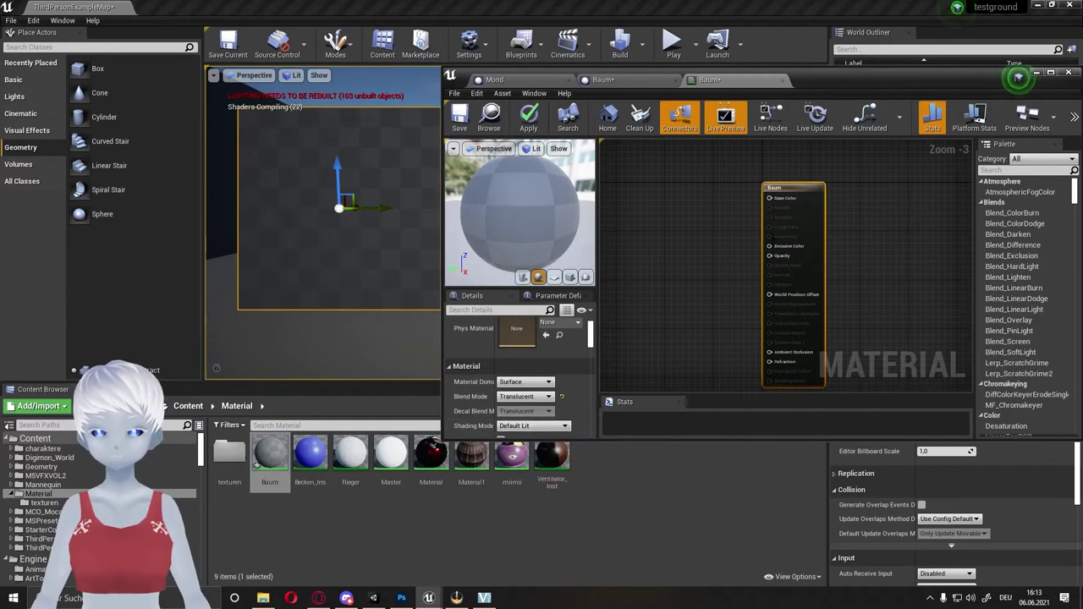
pyautogui.moveTo(787, 191); pyautogui.dragTo(805, 203)
pyautogui.click(688, 179)
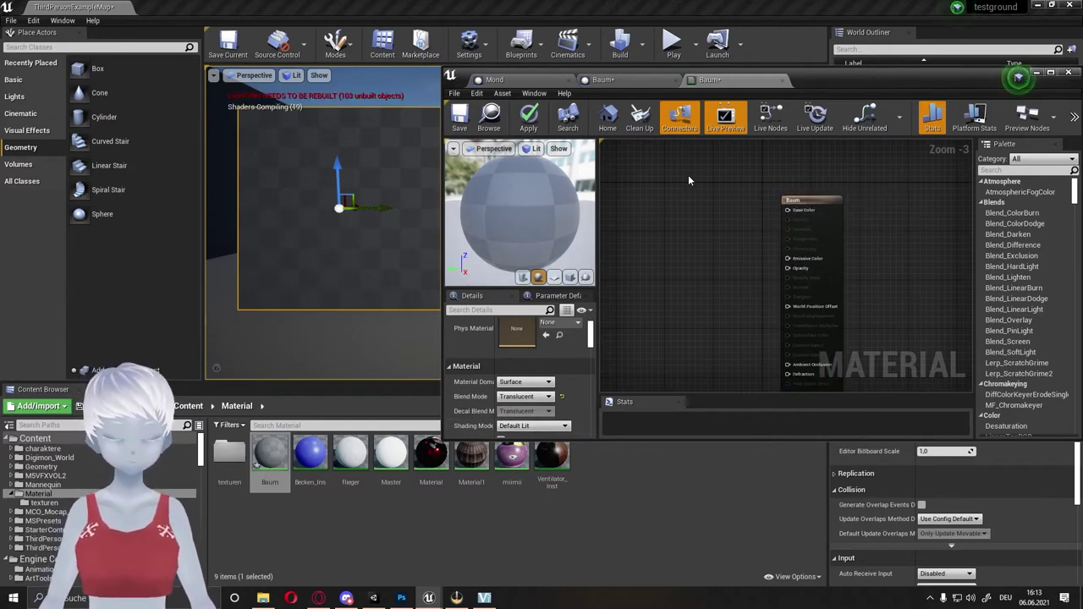
# - Wire a saturated light blue Constant3Vector into Base Color and show the texturen textures
pyautogui.click(689, 175)
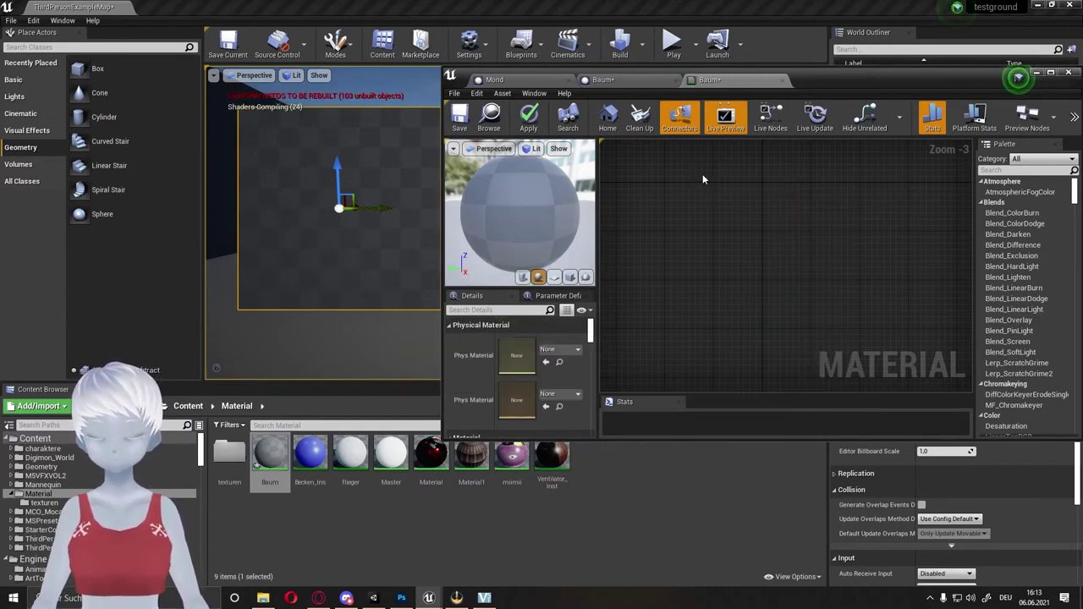
pyautogui.click(696, 178)
pyautogui.moveTo(743, 193); pyautogui.dragTo(787, 210)
pyautogui.doubleClick(721, 207)
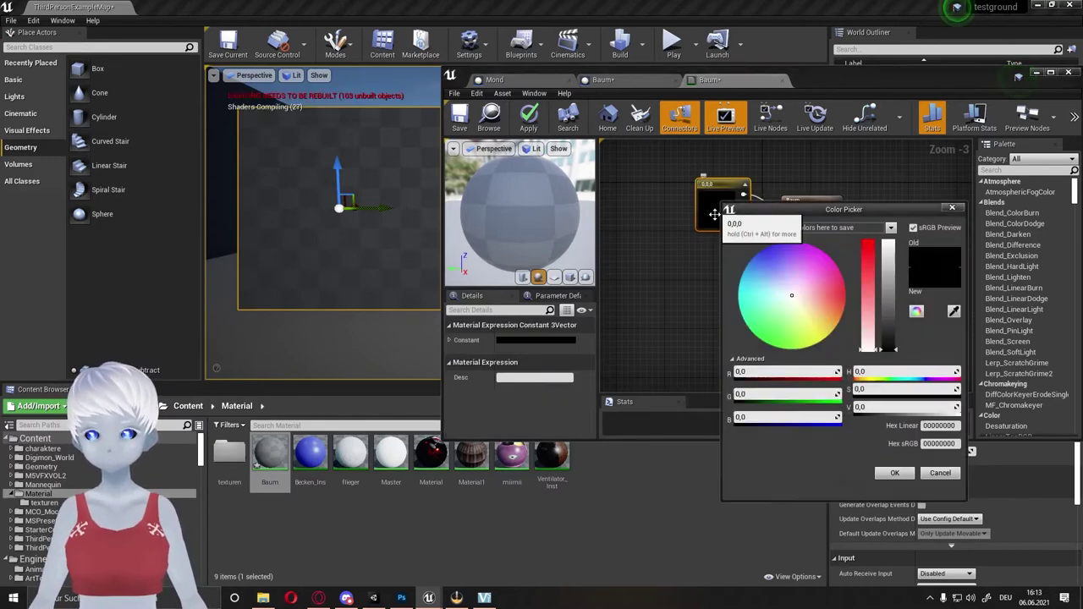
pyautogui.click(762, 273)
pyautogui.click(887, 263)
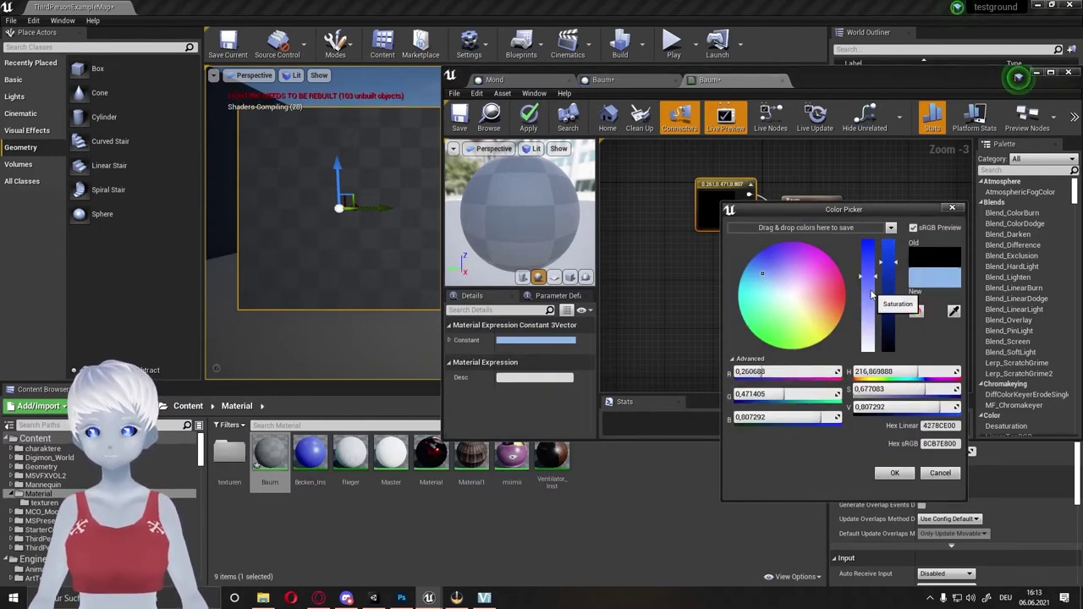
pyautogui.click(867, 258)
pyautogui.click(894, 474)
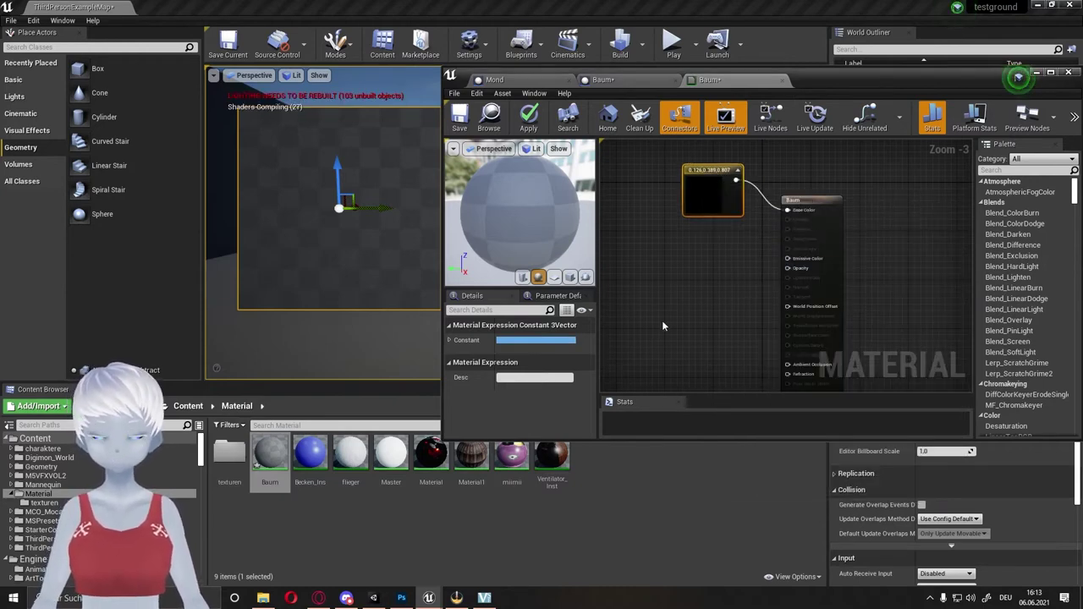
pyautogui.click(61, 505)
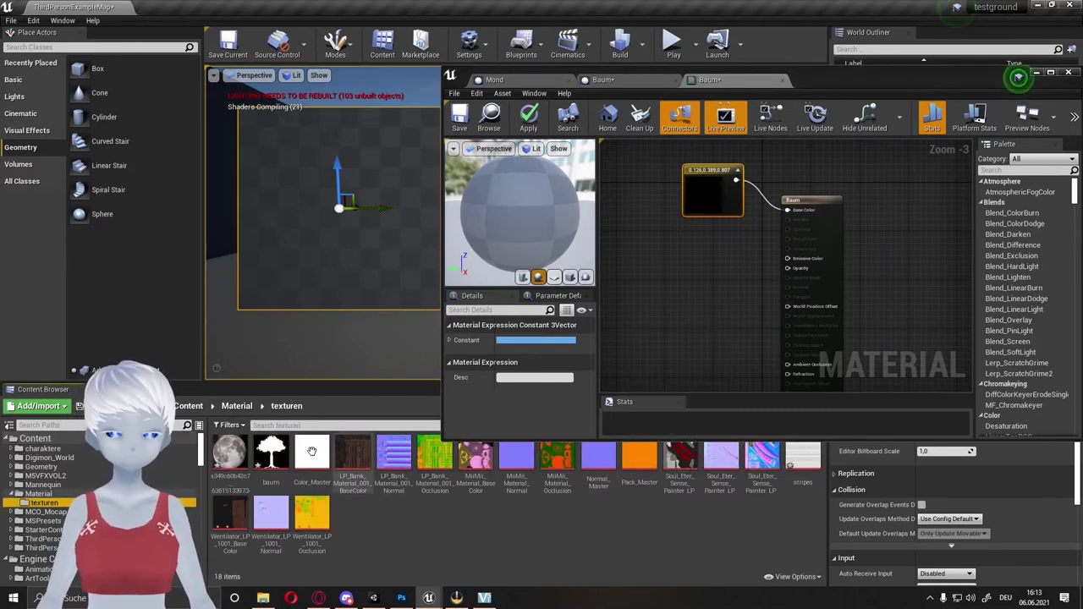
# - Feed the baum texture into Opacity, preview on a plane, save, and lower the tree in the level
pyautogui.moveTo(271, 452); pyautogui.dragTo(801, 271)
pyautogui.click(698, 201)
pyautogui.doubleClick(697, 201)
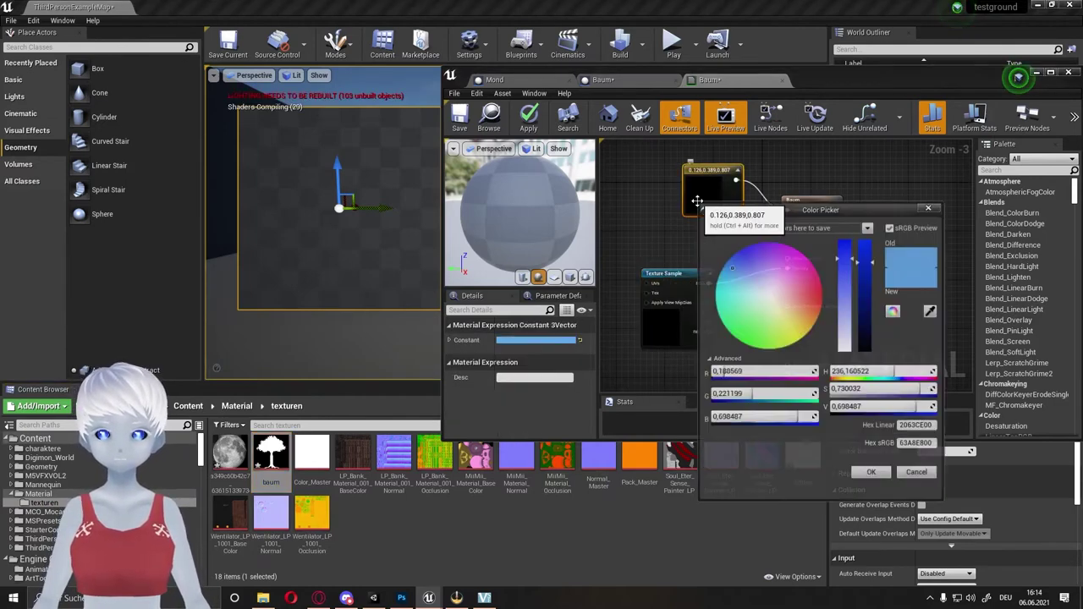
pyautogui.click(871, 474)
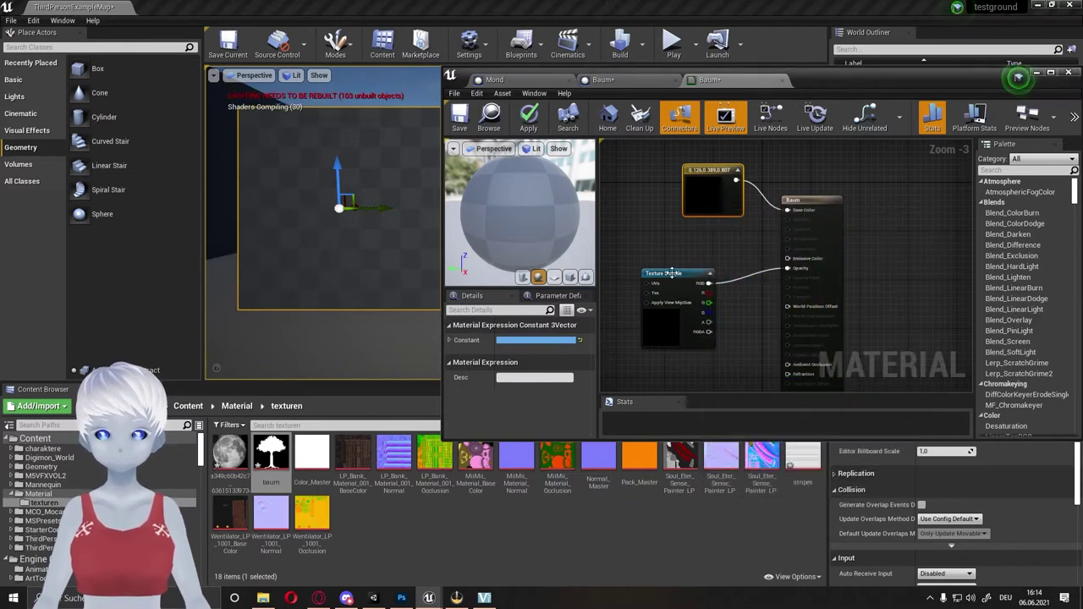
pyautogui.click(554, 277)
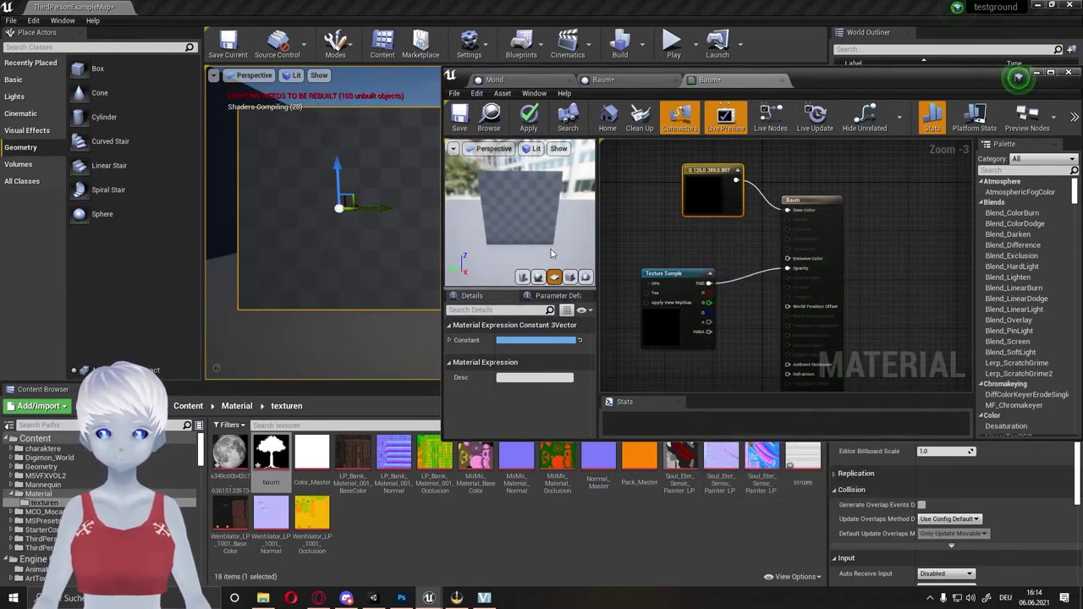
pyautogui.click(461, 118)
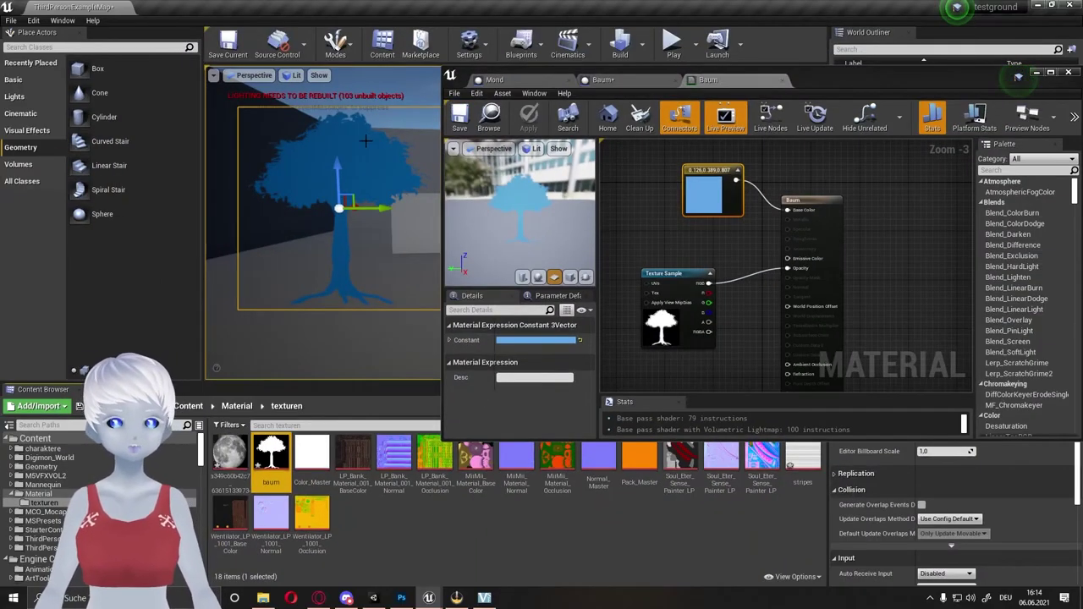
pyautogui.moveTo(339, 161); pyautogui.dragTo(329, 192)
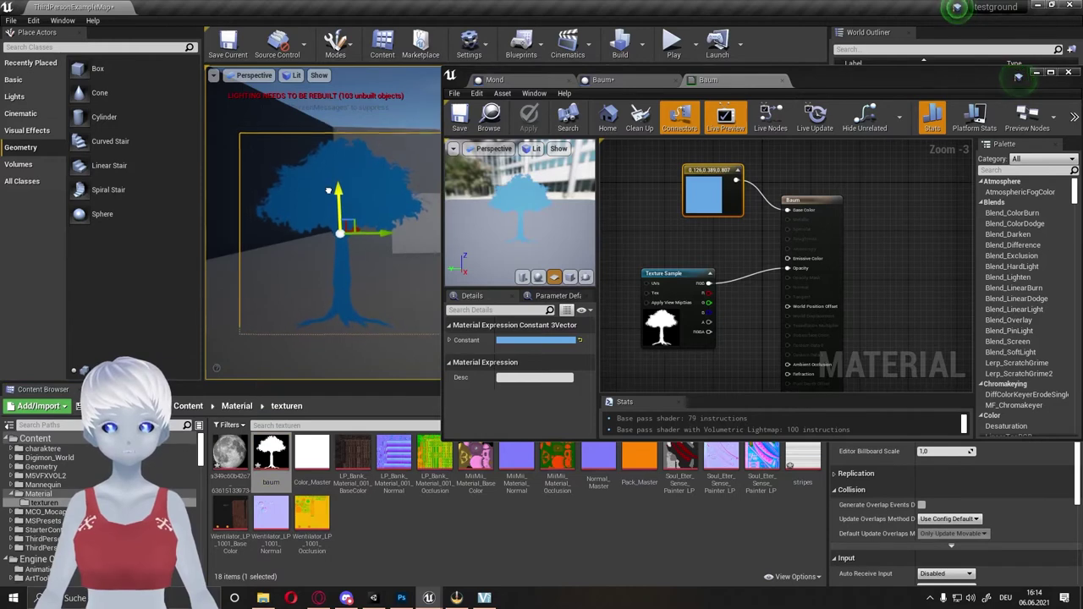
pyautogui.moveTo(324, 197); pyautogui.dragTo(324, 197, button='right')
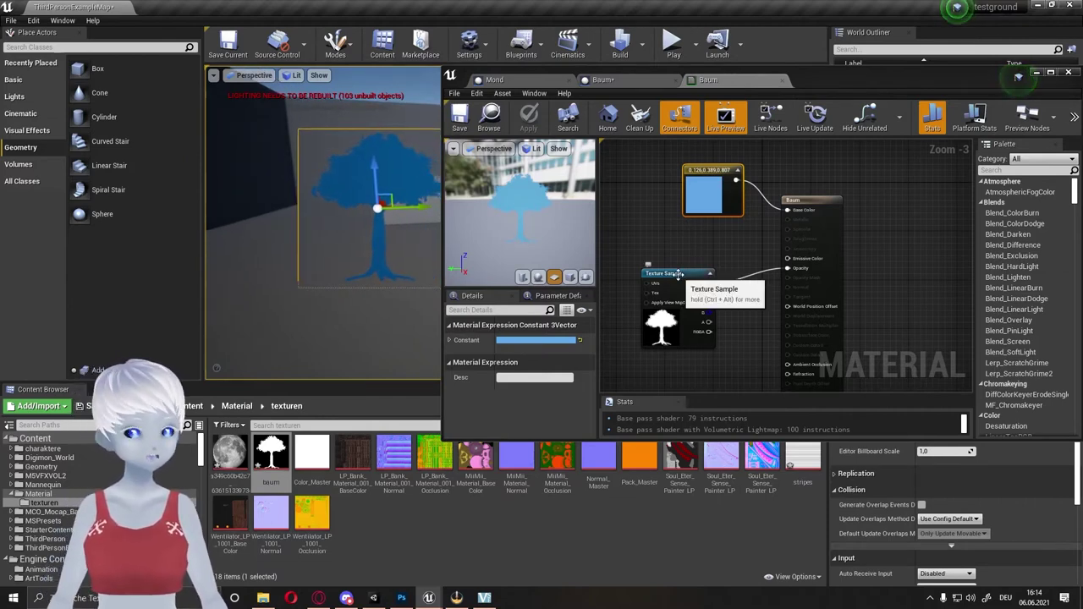
# - Rearrange the graph nodes and add the stripes texture as a new Texture Sample above the baum node
pyautogui.moveTo(677, 274); pyautogui.dragTo(677, 299)
pyautogui.moveTo(713, 173); pyautogui.dragTo(694, 155)
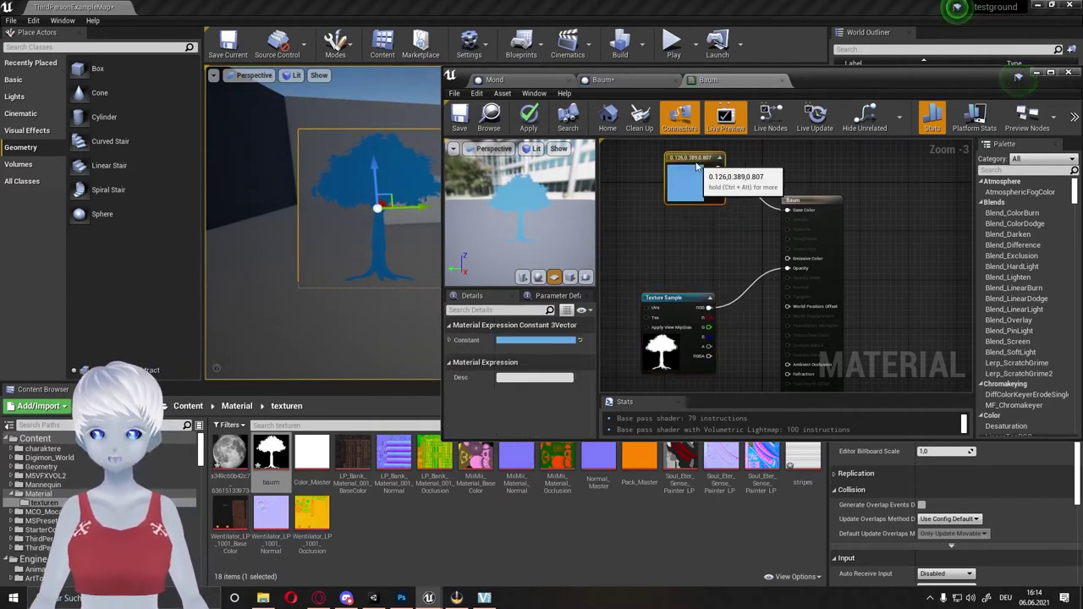
pyautogui.click(697, 243)
pyautogui.moveTo(697, 243); pyautogui.dragTo(720, 245, button='right')
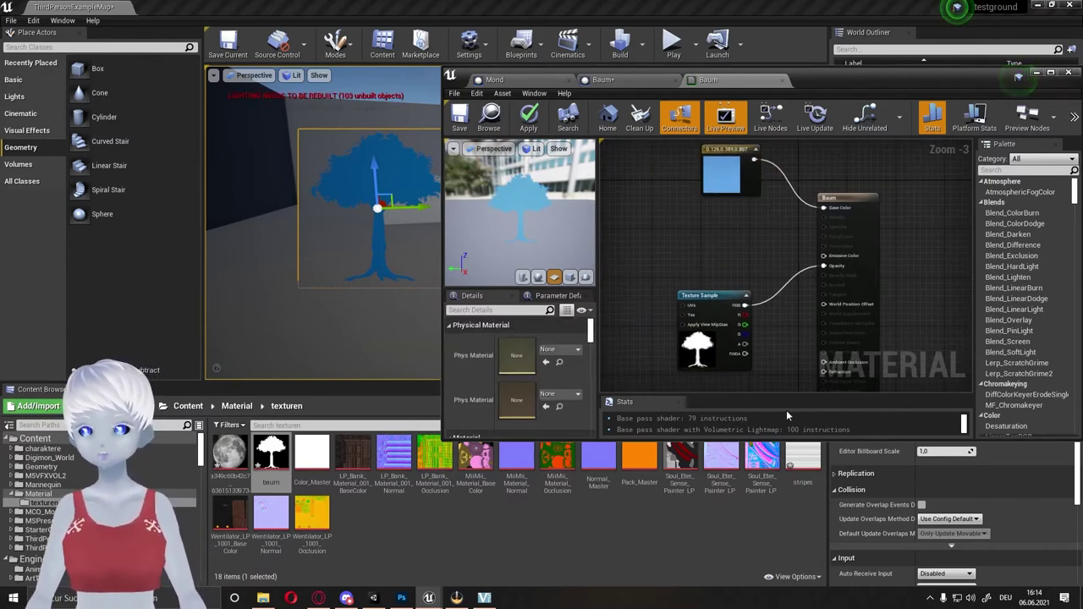
pyautogui.moveTo(703, 298); pyautogui.dragTo(719, 310)
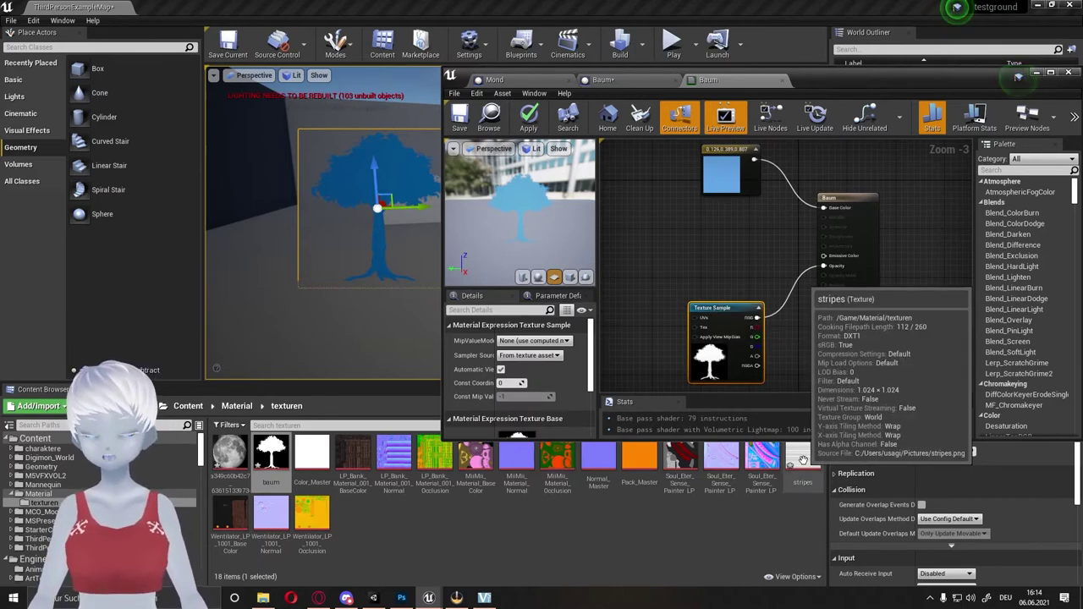
pyautogui.moveTo(801, 465); pyautogui.dragTo(630, 245)
pyautogui.moveTo(643, 203); pyautogui.dragTo(694, 202, button='right')
pyautogui.moveTo(723, 250); pyautogui.dragTo(666, 223)
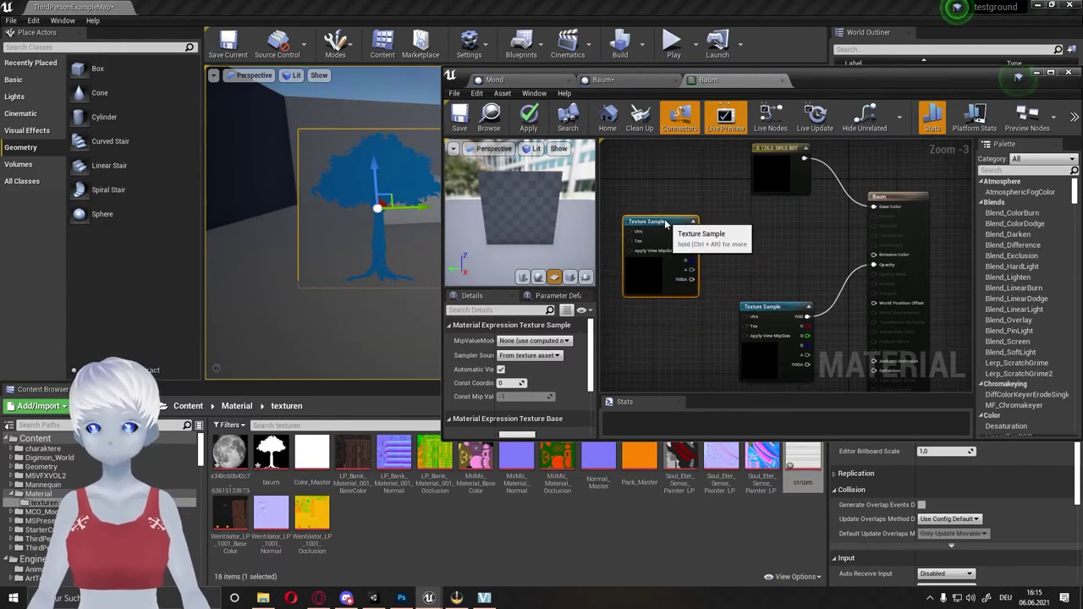
pyautogui.moveTo(762, 306); pyautogui.dragTo(645, 307)
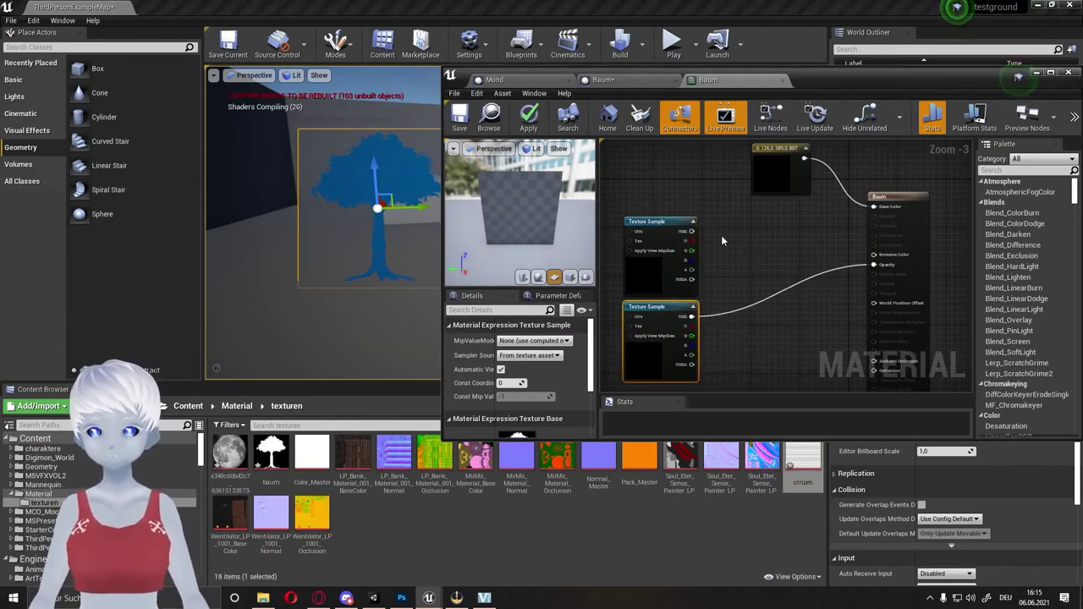
# - Feed the stripes RGB and the baum texture into a new Multiply node
pyautogui.click(693, 237)
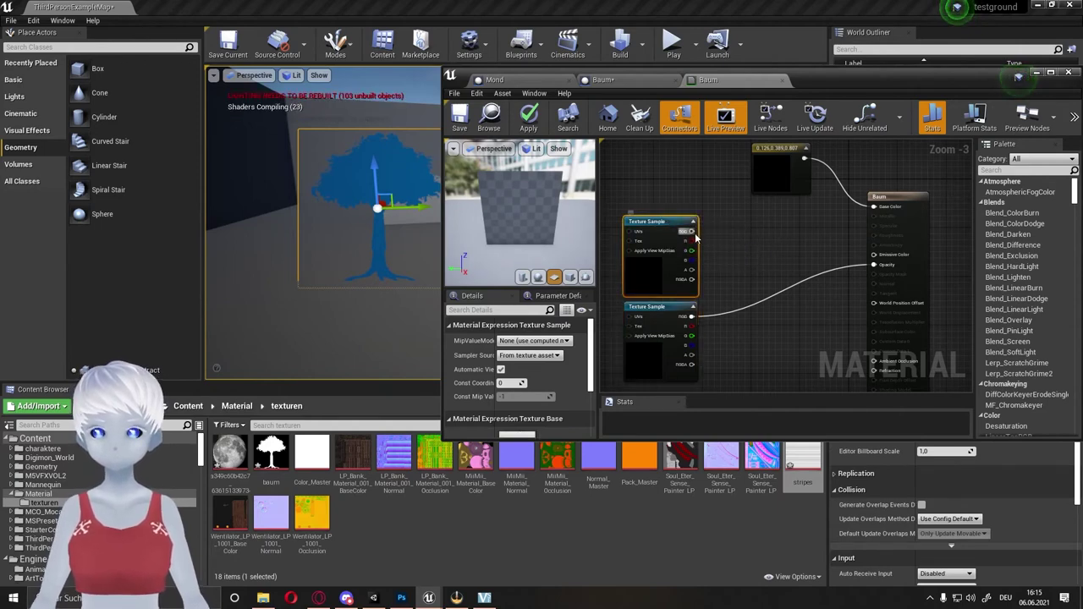
pyautogui.moveTo(692, 232); pyautogui.dragTo(736, 257)
pyautogui.write('tn')
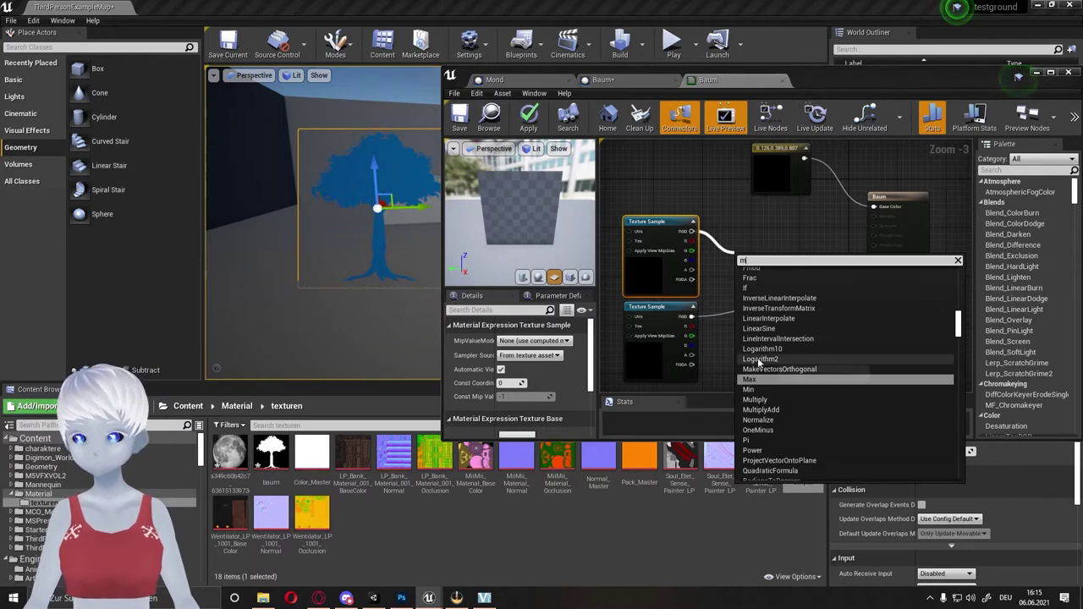
pyautogui.write('u')
pyautogui.click(779, 346)
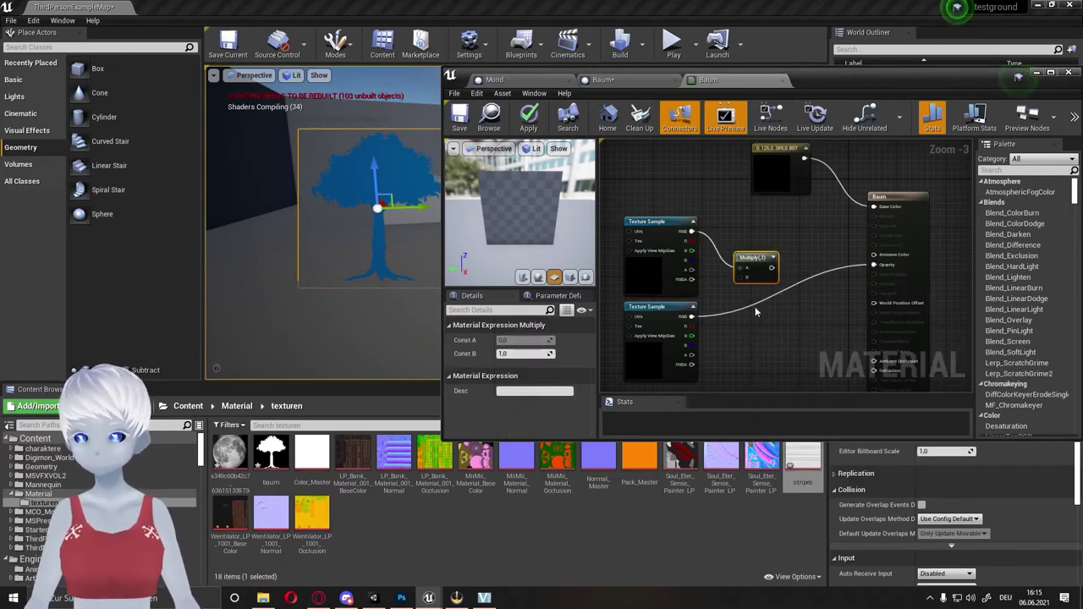
pyautogui.moveTo(693, 313); pyautogui.dragTo(762, 270)
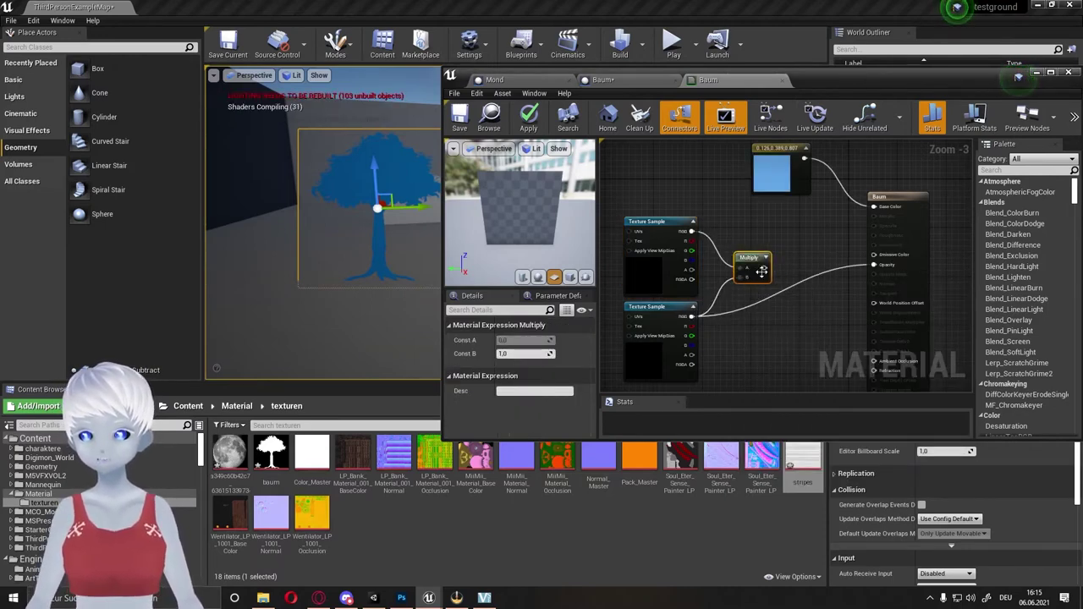
pyautogui.moveTo(653, 193); pyautogui.dragTo(806, 197, button='right')
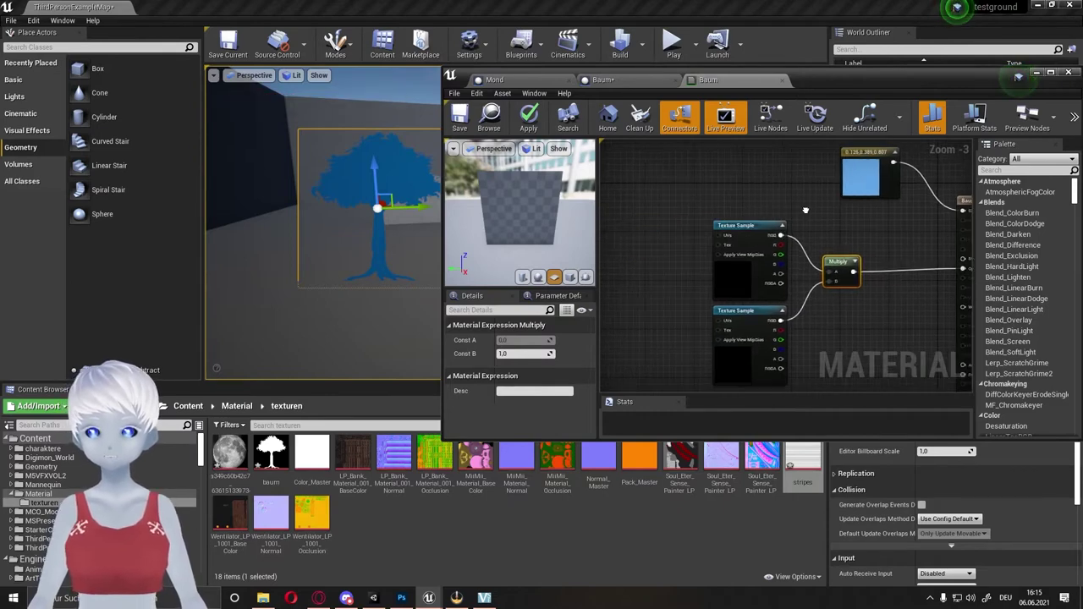
pyautogui.click(807, 200)
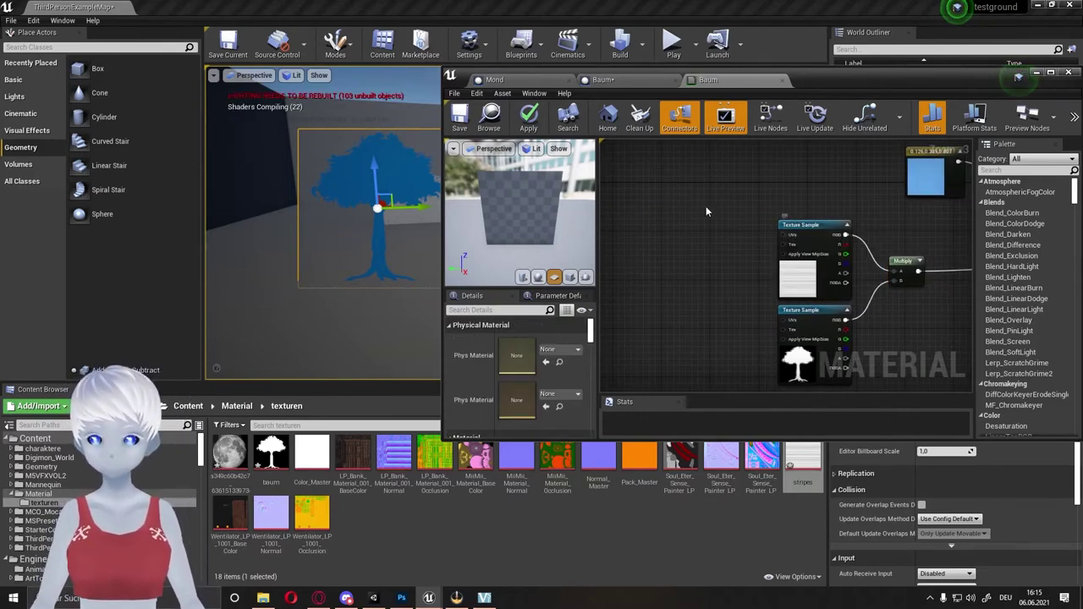
pyautogui.moveTo(692, 199); pyautogui.dragTo(726, 228, button='right')
# - Add a Panner driving the stripes texture UVs with Speed Y -0.005 and save the material
pyautogui.write('p')
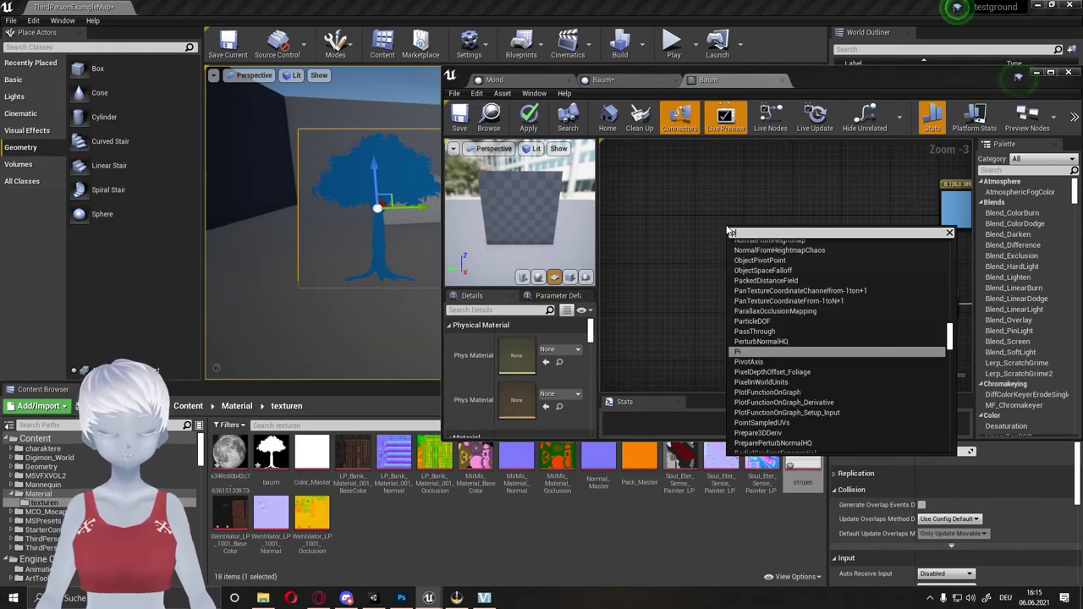
pyautogui.write('ann')
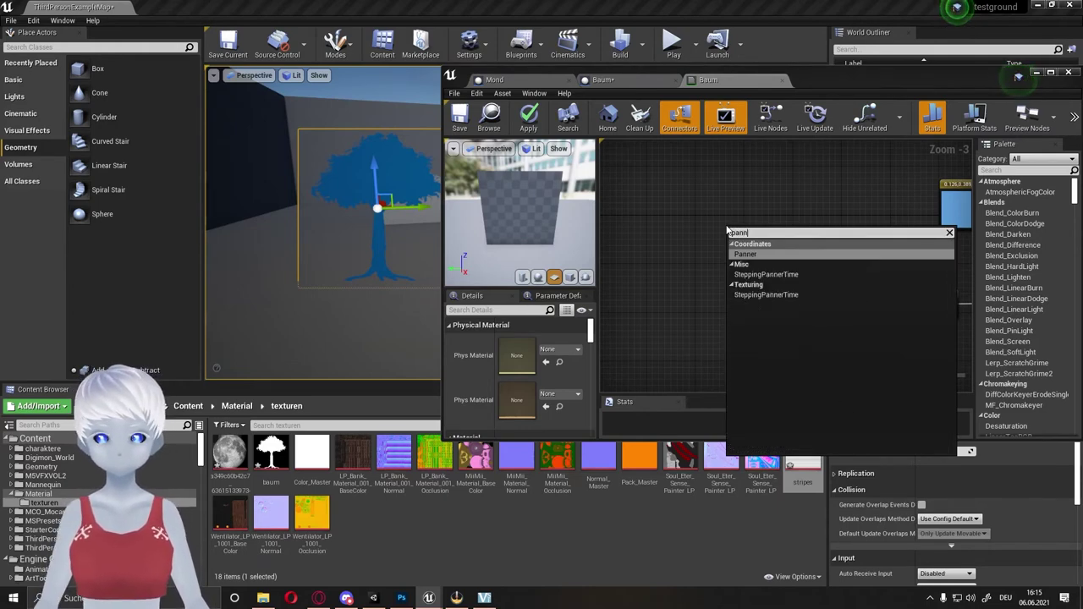
pyautogui.press('Return')
pyautogui.moveTo(768, 240); pyautogui.dragTo(819, 268)
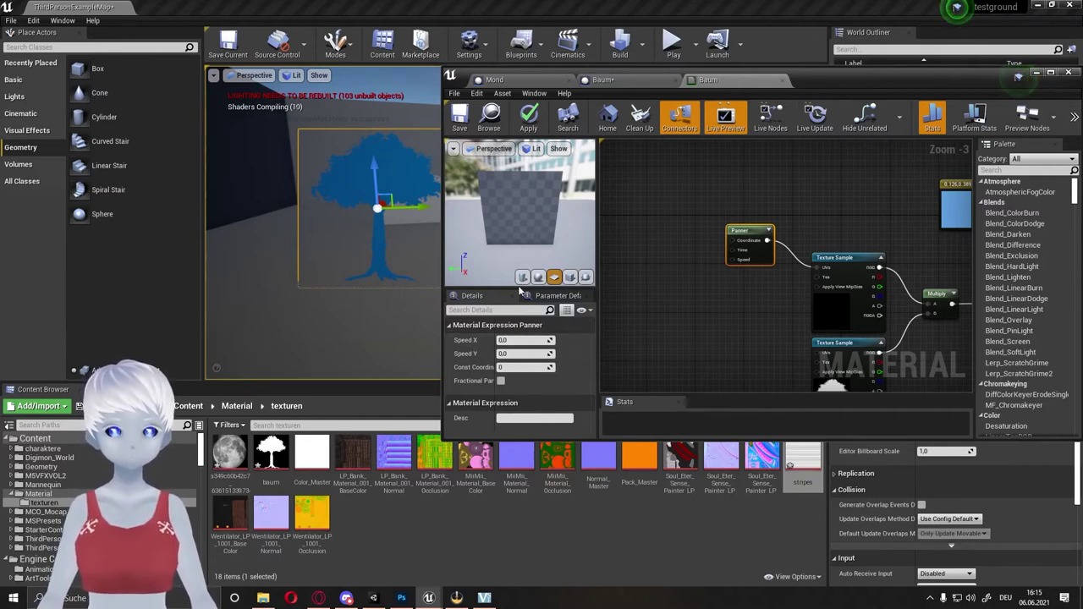
pyautogui.click(515, 353)
pyautogui.write('-0.005')
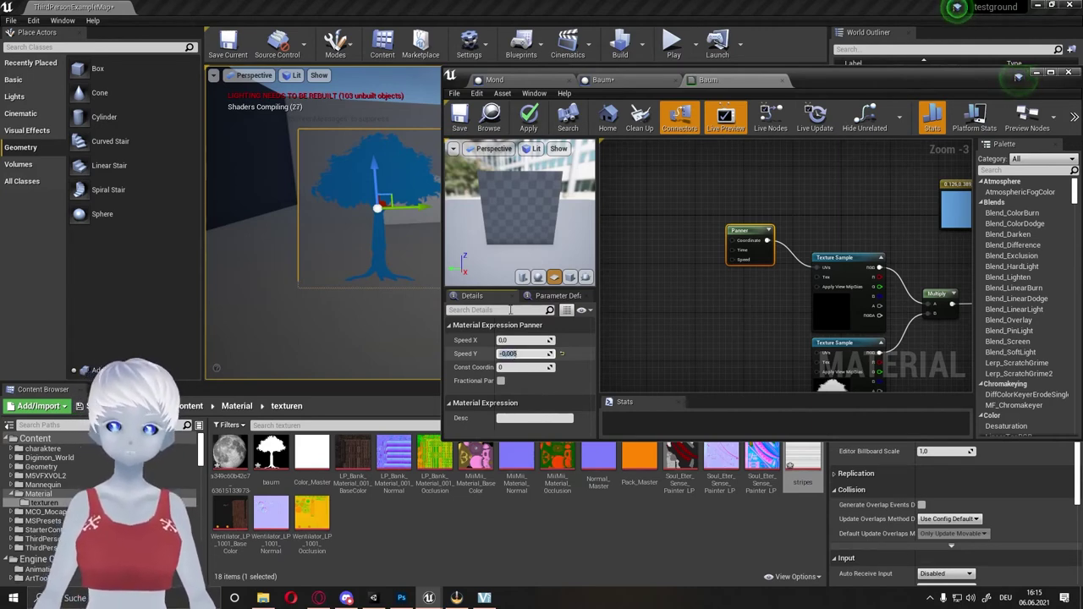
pyautogui.press('Return')
pyautogui.click(463, 117)
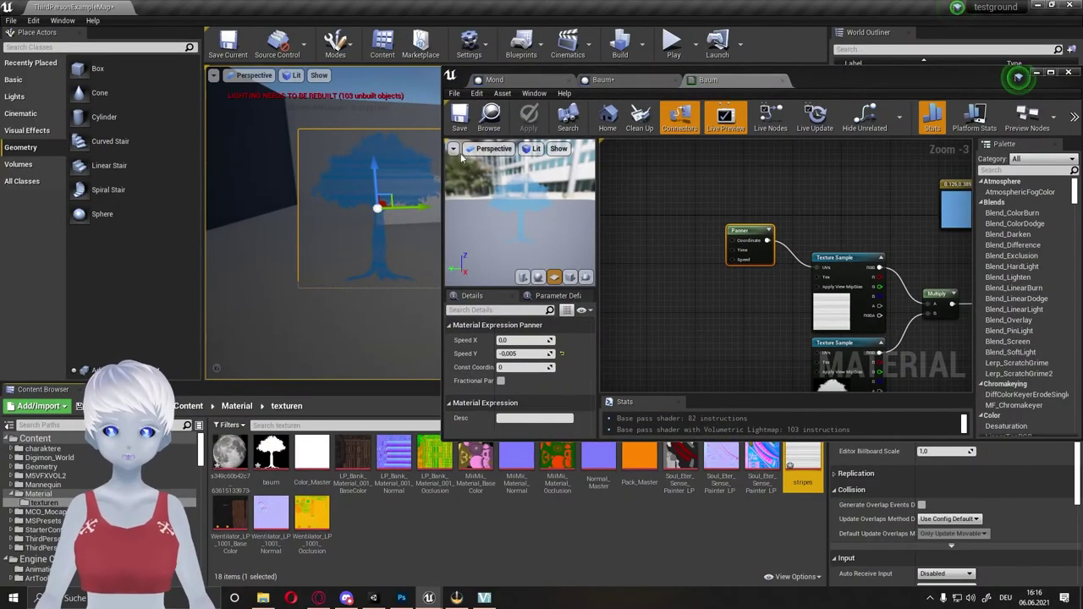
# - Raise the Panner's Speed Y to -0.01 and view the striped tree up close in the level
pyautogui.press('f')
pyautogui.moveTo(340, 161)
pyautogui.mouseDown(button='right')
pyautogui.moveTo(364, 169)
pyautogui.moveTo(364, 144)
pyautogui.mouseUp(button='right')
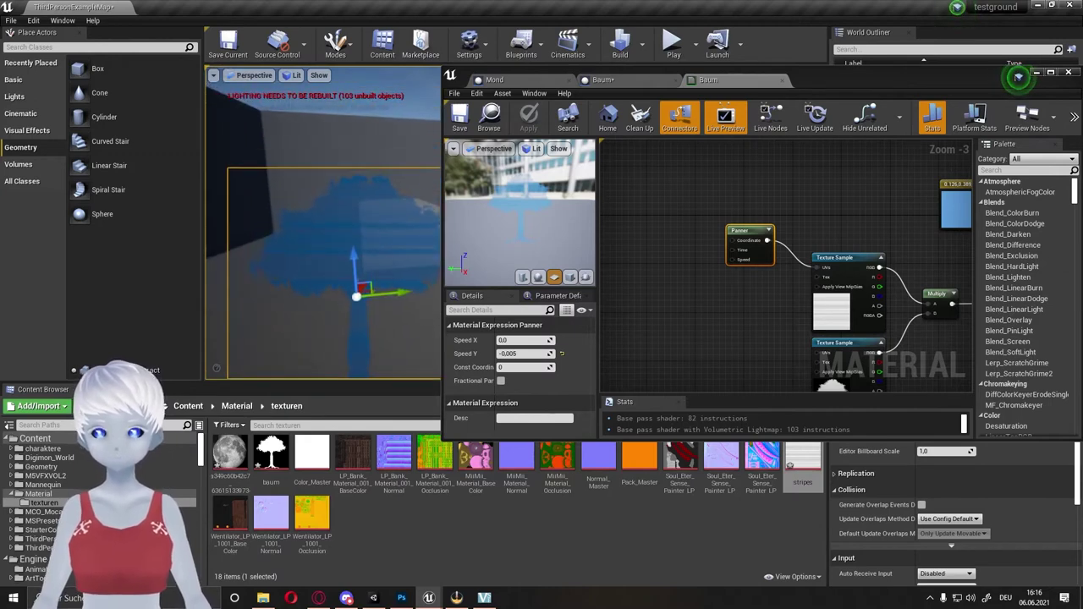
pyautogui.click(524, 354)
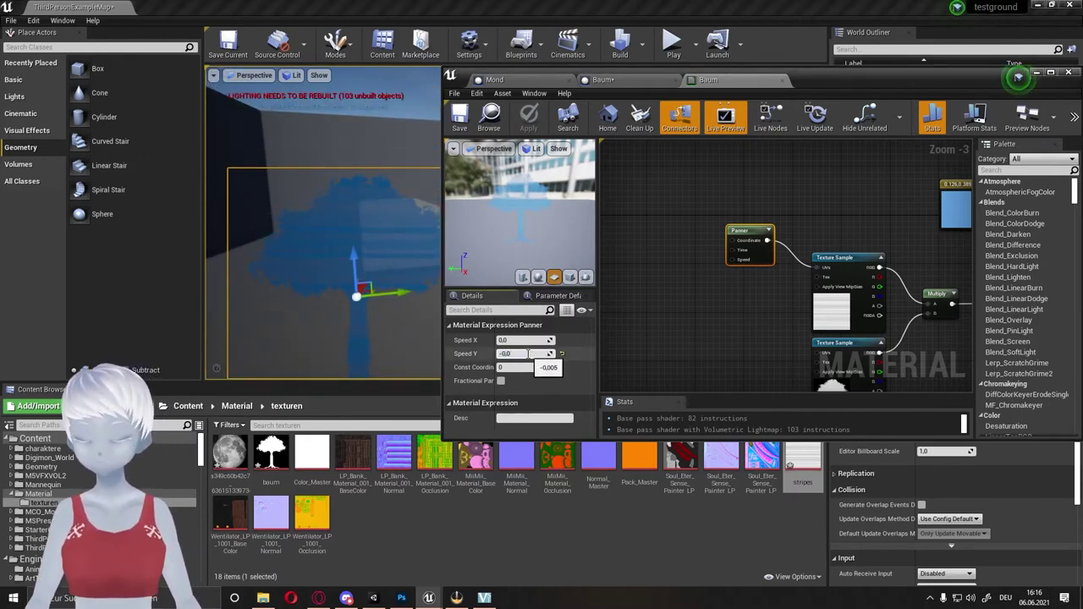
pyautogui.write('1')
pyautogui.write('-0,01')
pyautogui.press('Return')
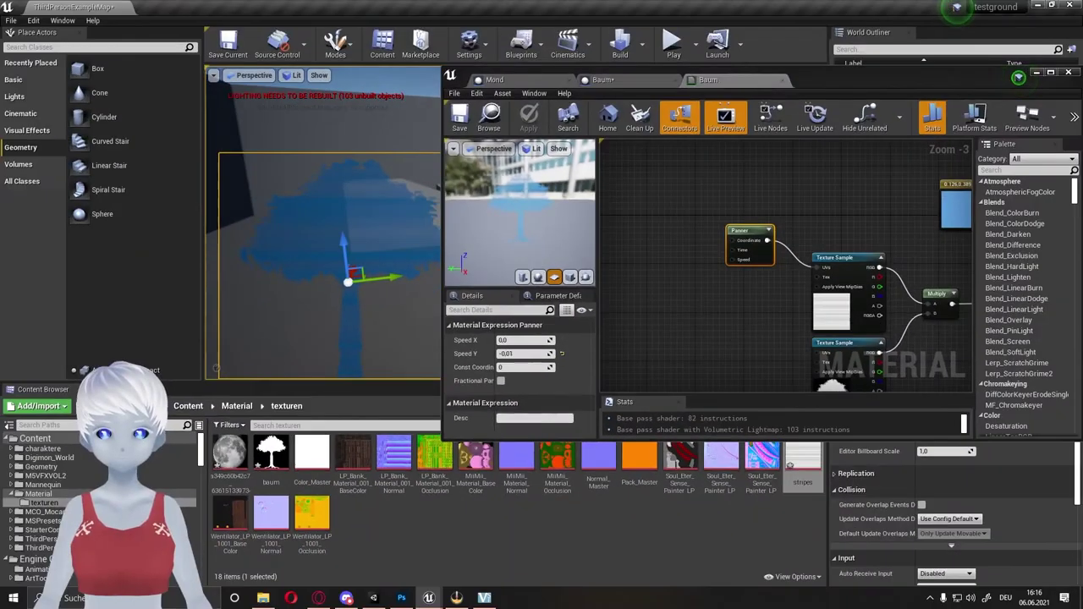
pyautogui.moveTo(323, 254); pyautogui.dragTo(323, 220, button='right')
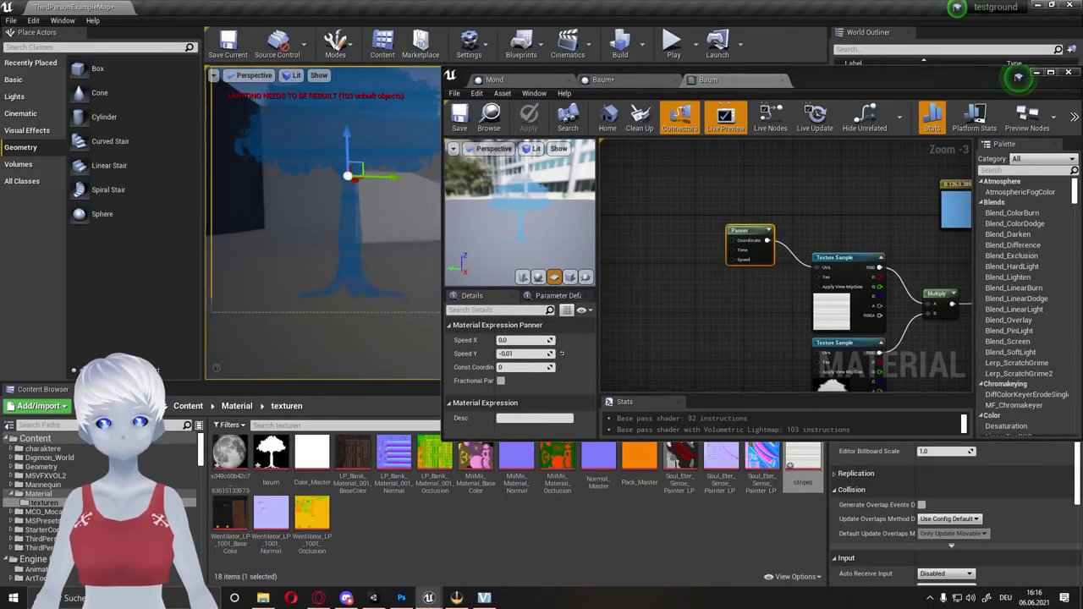
pyautogui.scroll(-5, 324, 228)
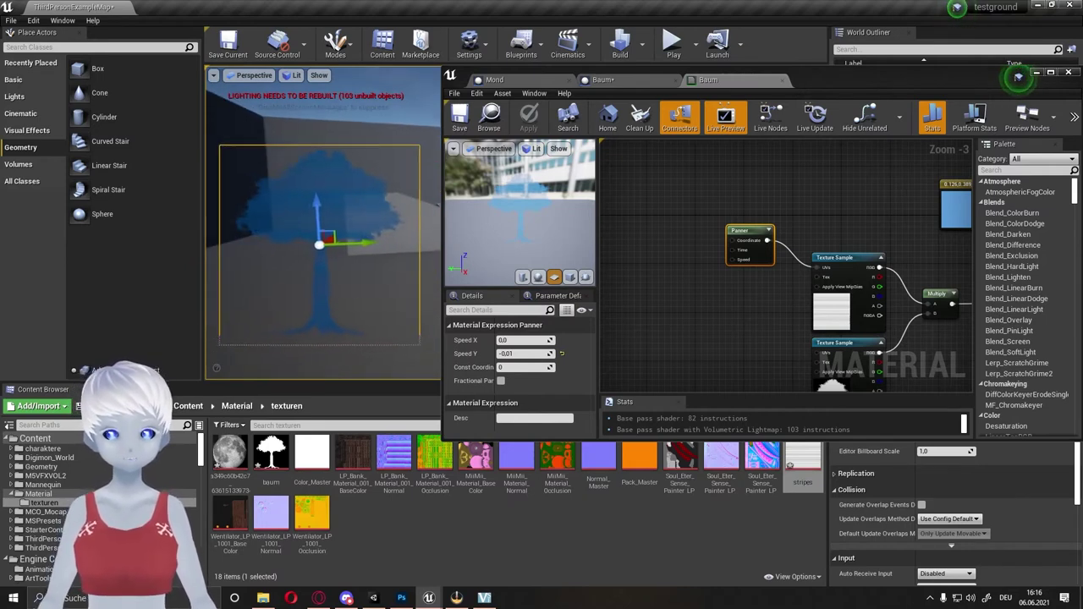
pyautogui.moveTo(323, 229)
pyautogui.mouseDown(button='right')
pyautogui.moveTo(279, 228)
pyautogui.moveTo(361, 273)
pyautogui.mouseUp(button='right')
pyautogui.moveTo(366, 198); pyautogui.dragTo(339, 203, button='right')
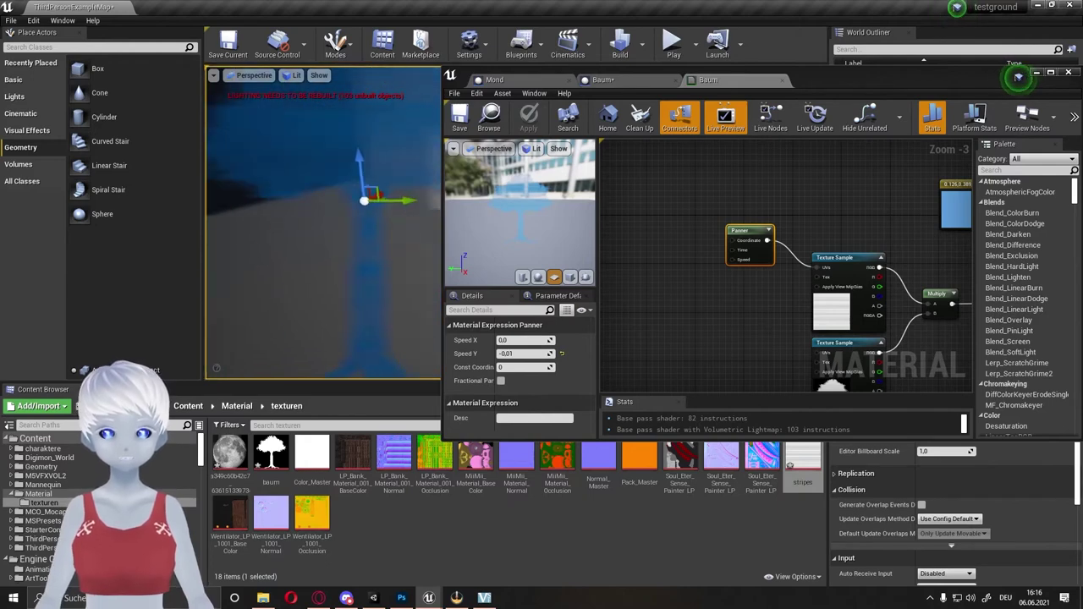
pyautogui.moveTo(368, 149); pyautogui.dragTo(321, 165, button='right')
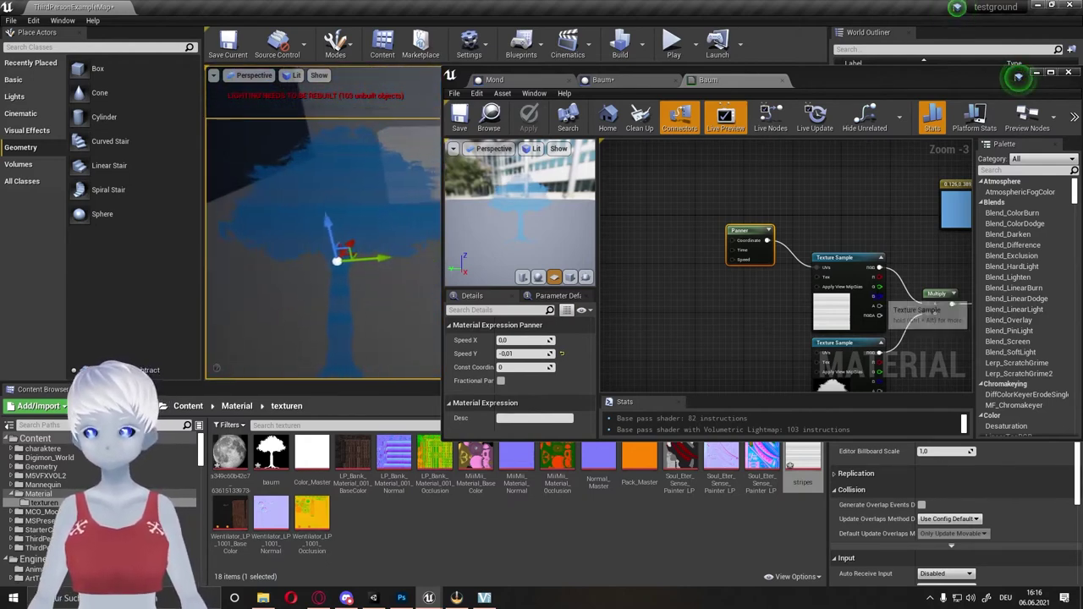
# - Open the stripes texture, save it, and minimize its editor to reveal the blue tree in the level
pyautogui.doubleClick(826, 318)
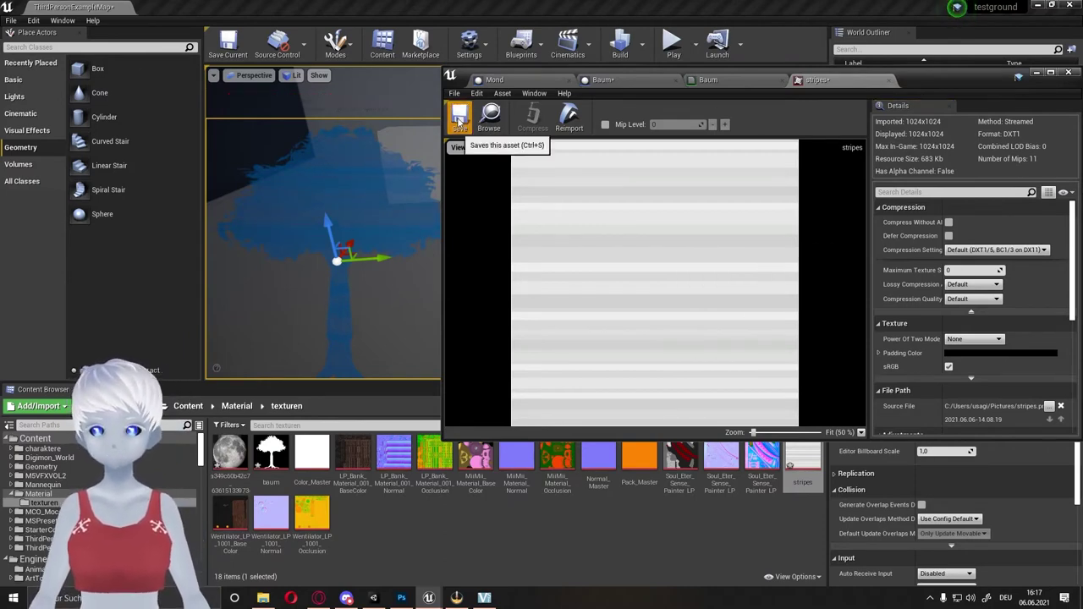
pyautogui.click(459, 117)
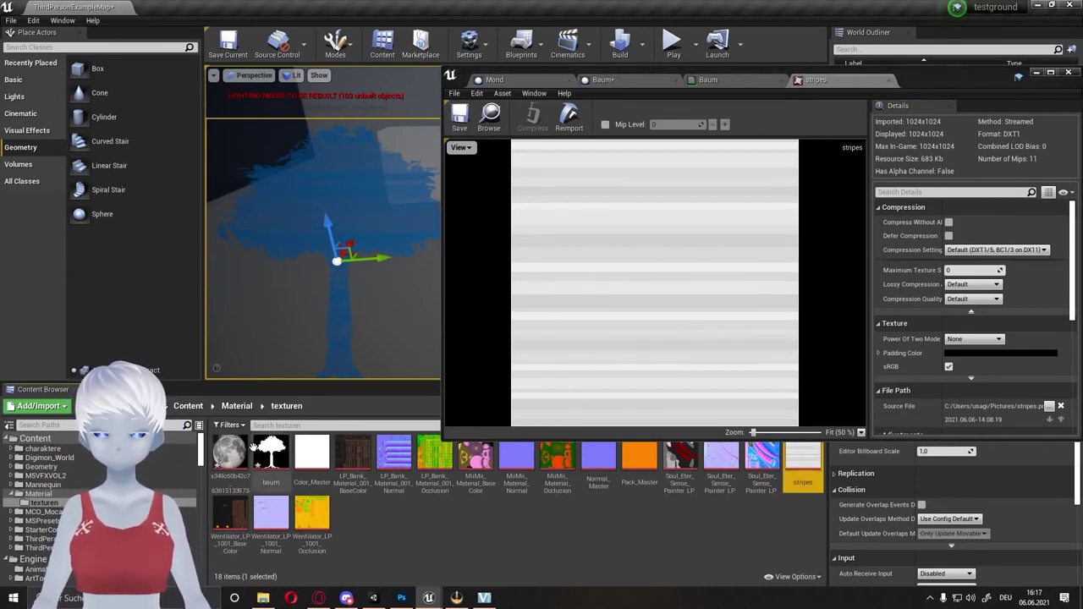
pyautogui.moveTo(429, 314); pyautogui.dragTo(429, 287)
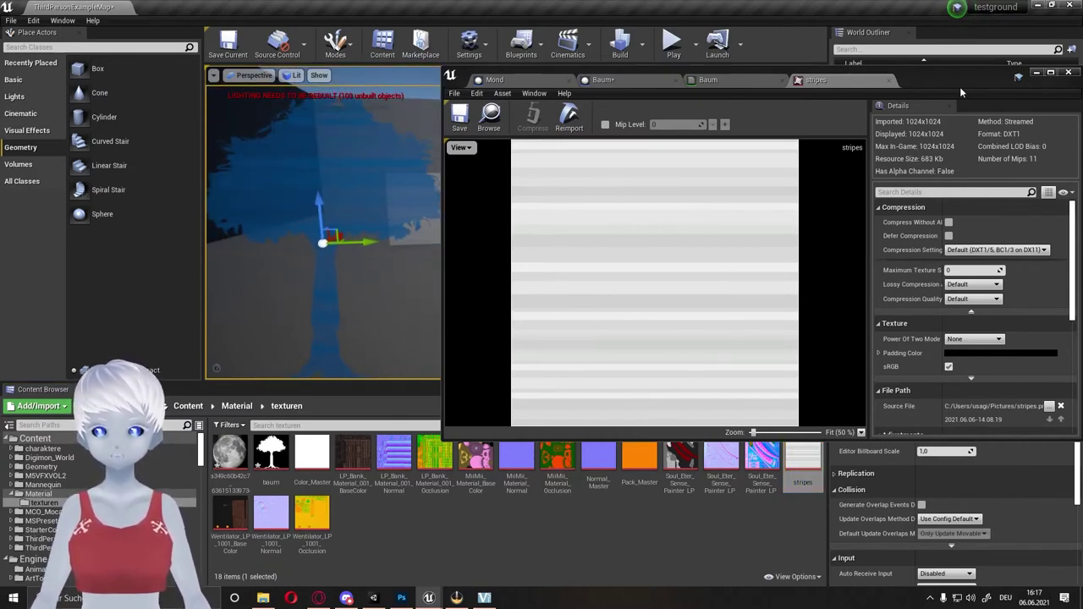
pyautogui.click(1036, 73)
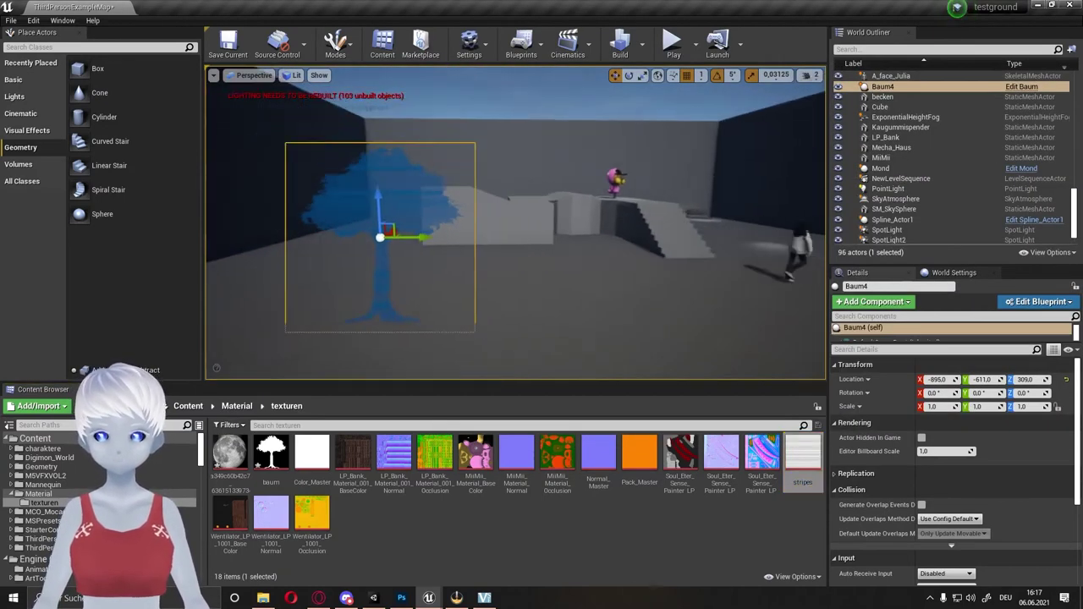
# - Bring the level view closer to the tree, then select the Baum blueprint in the Geometry folder
pyautogui.scroll(2, 515, 222)
pyautogui.scroll(2, 515, 223)
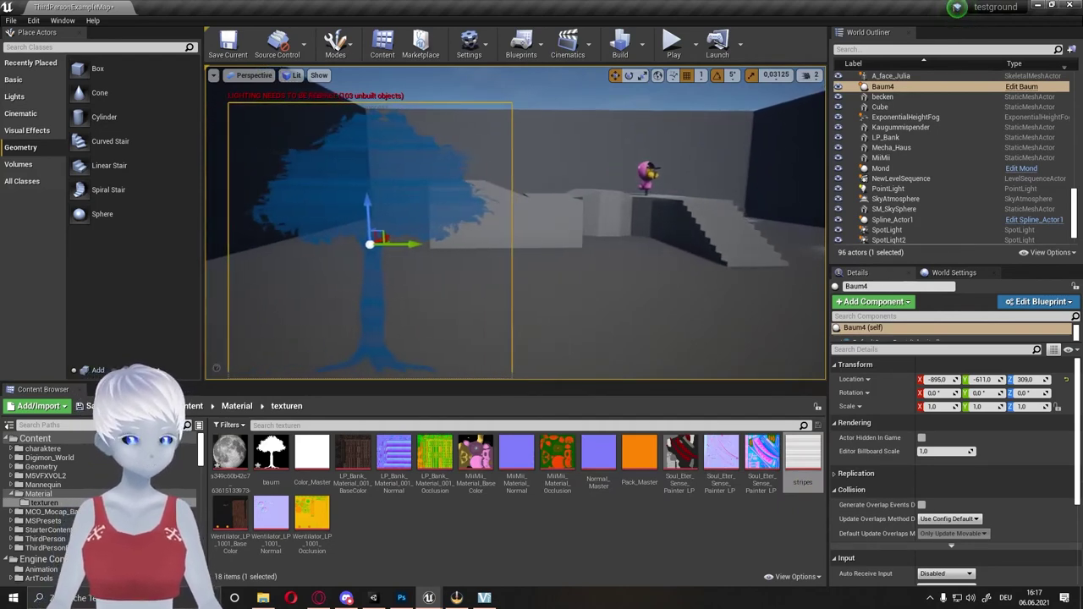
pyautogui.scroll(2, 515, 222)
pyautogui.moveTo(573, 263)
pyautogui.mouseDown(button='right')
pyautogui.moveTo(630, 288)
pyautogui.moveTo(559, 279)
pyautogui.mouseUp(button='right')
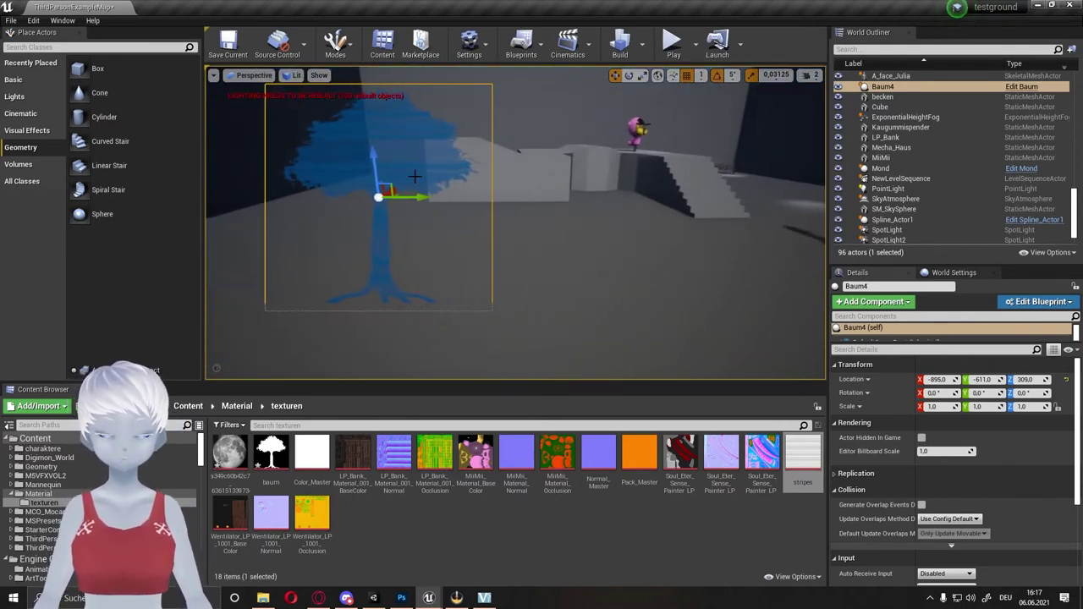
pyautogui.moveTo(415, 176); pyautogui.dragTo(503, 326, button='right')
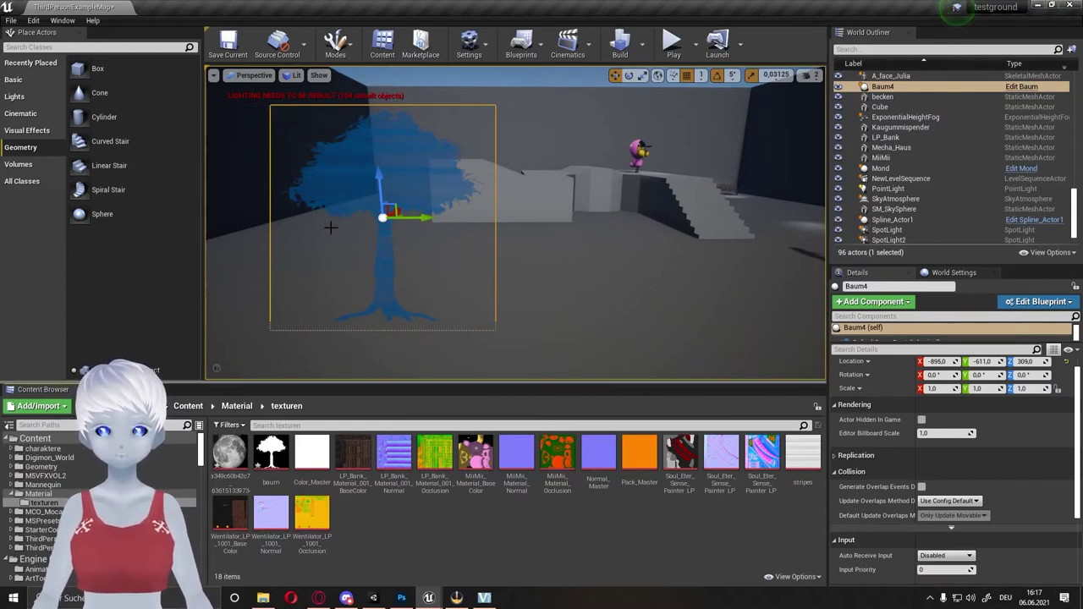
pyautogui.scroll(-3, 51, 499)
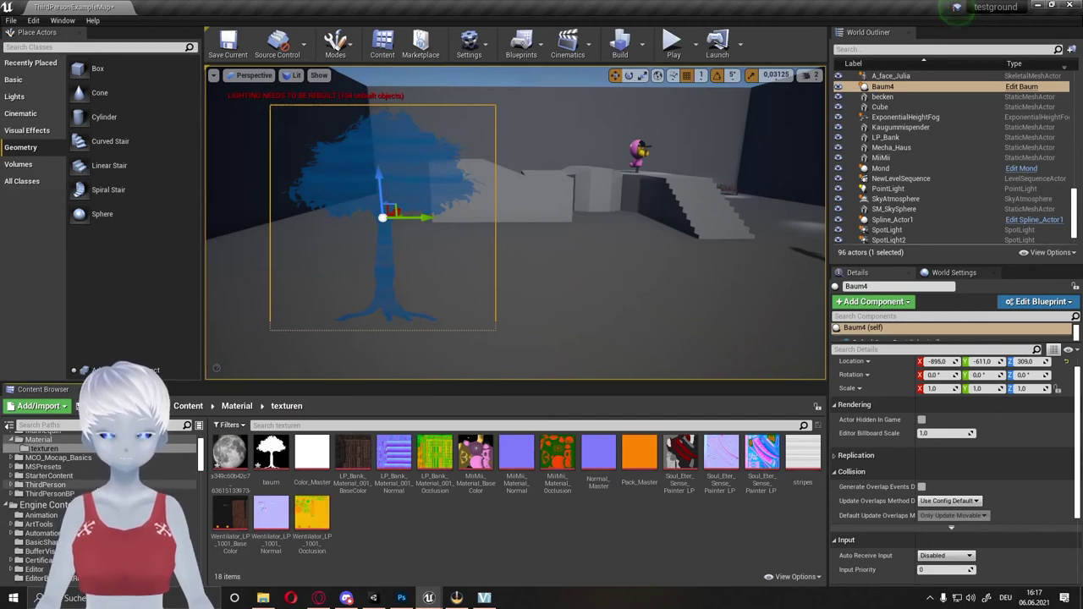
pyautogui.scroll(1, 84, 474)
pyautogui.scroll(1, 84, 475)
pyautogui.scroll(1, 85, 474)
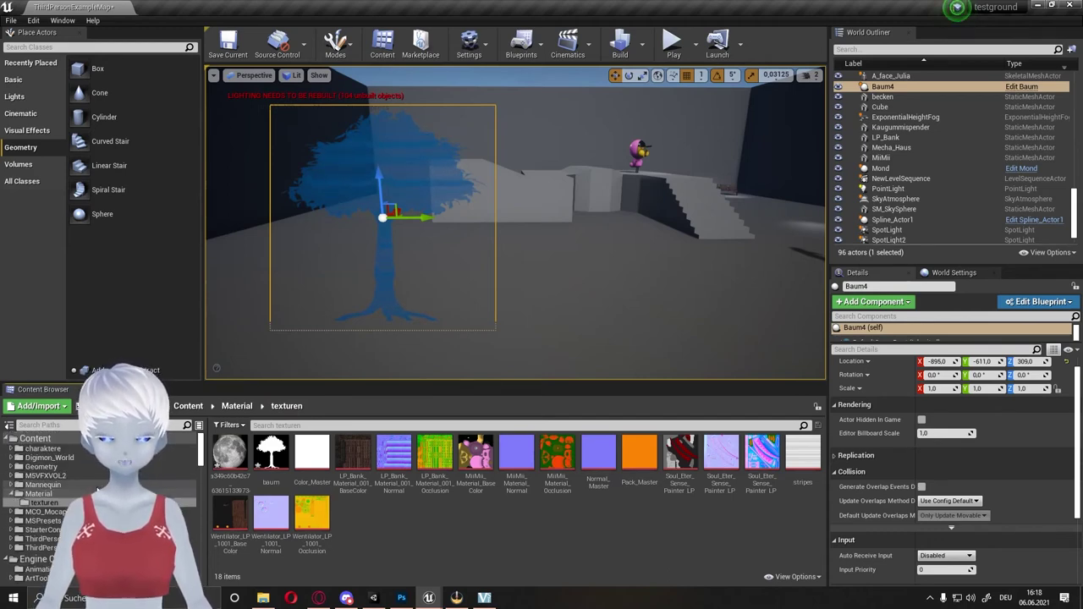
pyautogui.click(83, 466)
pyautogui.click(311, 453)
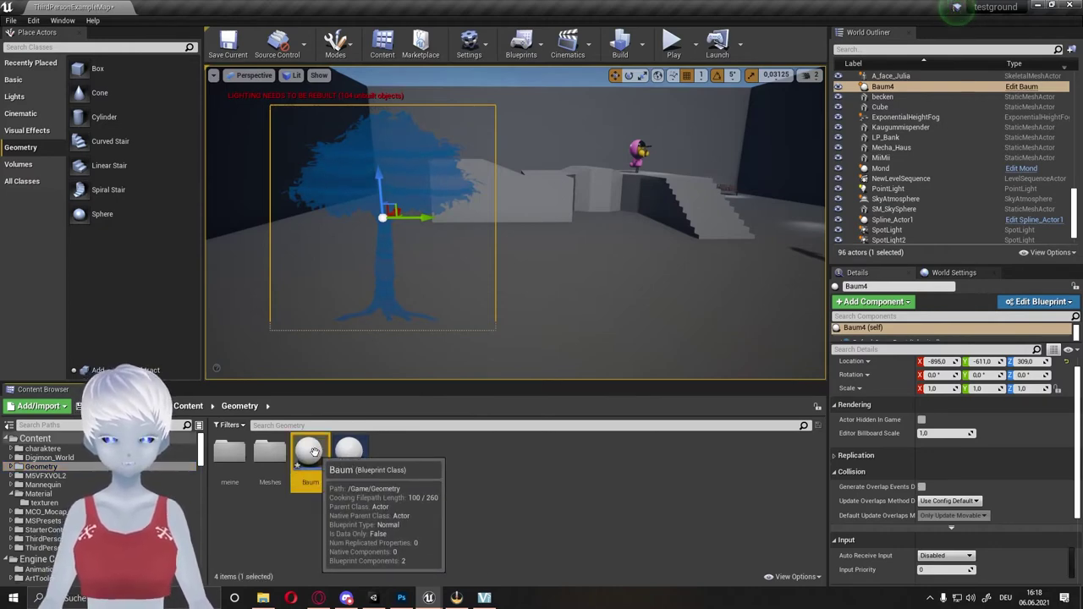
# - Duplicate Baum as Baum_2 and open it in the blueprint editor
pyautogui.hotkey('ctrl', 'w')
pyautogui.doubleClick(390, 461)
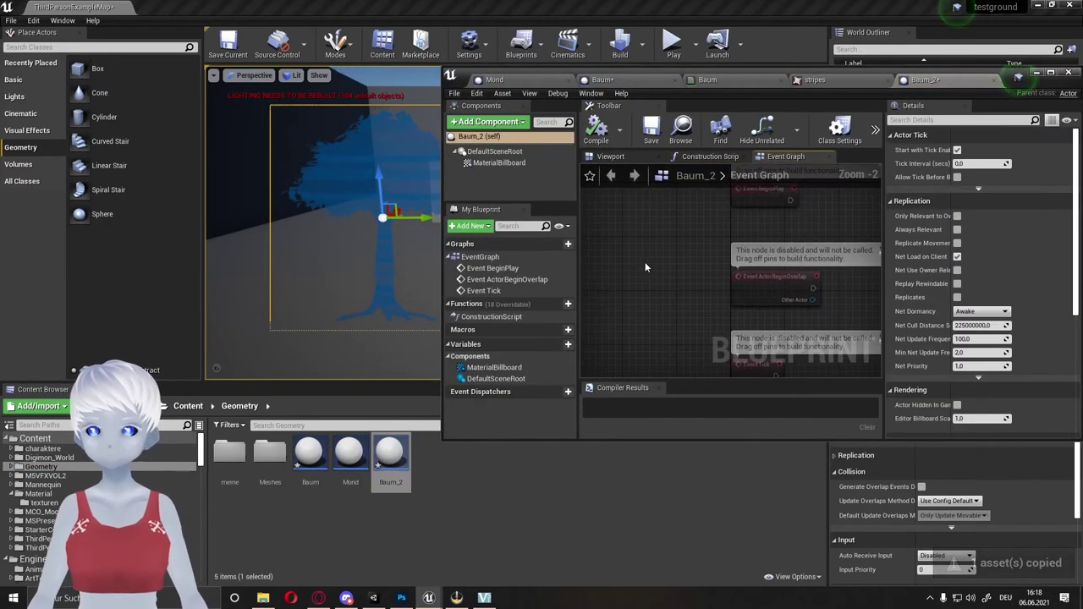
pyautogui.click(606, 156)
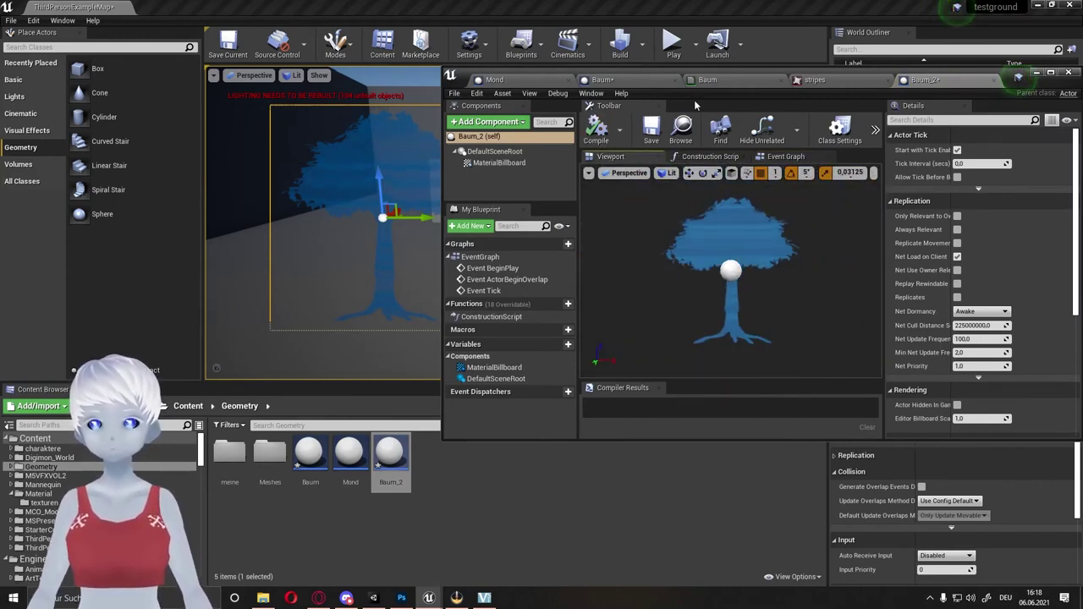
pyautogui.moveTo(699, 74); pyautogui.dragTo(778, 65)
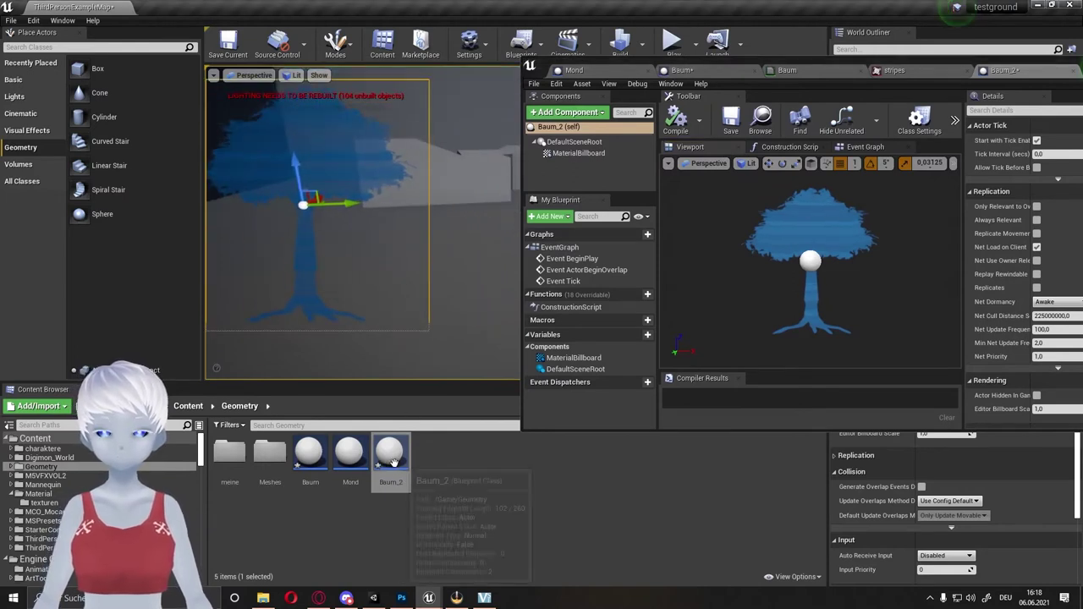
# - Place a Baum_2 tree in the level beside the first and locate its billboard material
pyautogui.moveTo(382, 465); pyautogui.dragTo(495, 310)
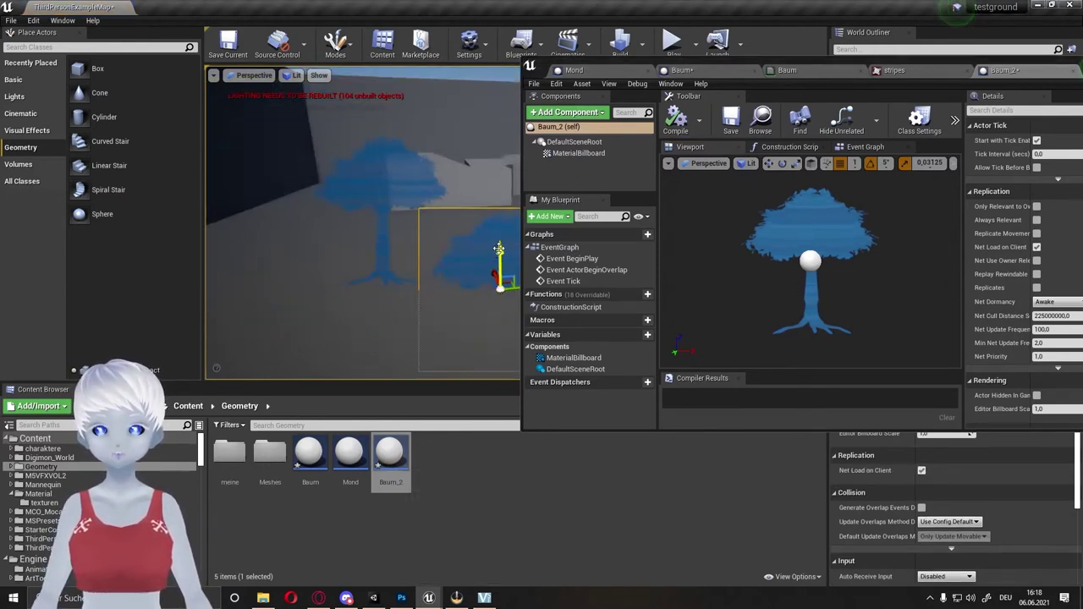
pyautogui.moveTo(499, 250)
pyautogui.mouseDown()
pyautogui.moveTo(433, 191)
pyautogui.moveTo(446, 191)
pyautogui.mouseUp()
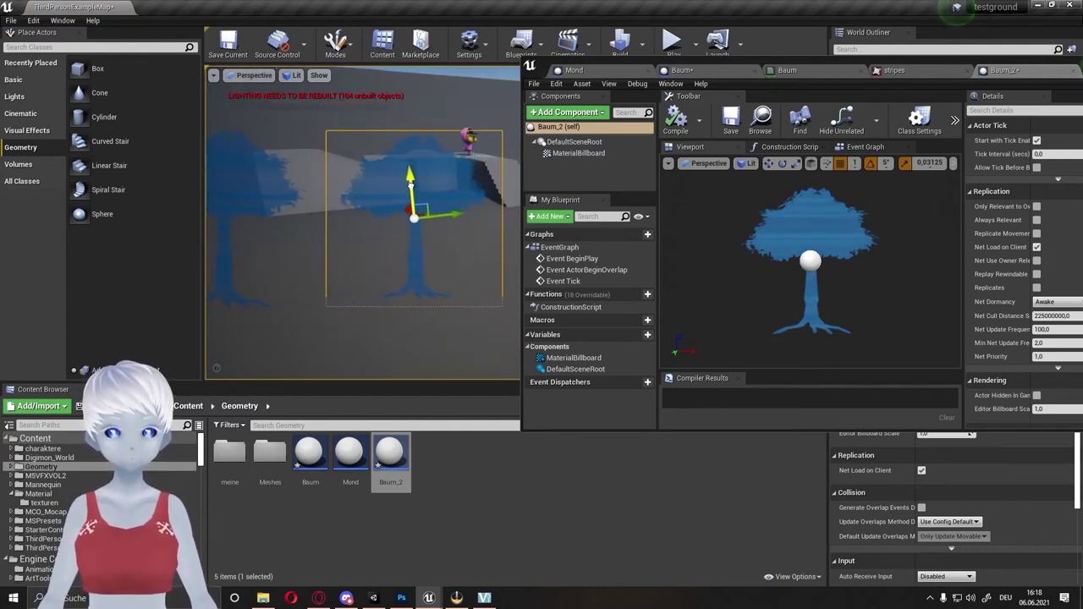
pyautogui.moveTo(409, 153); pyautogui.dragTo(359, 156, button='right')
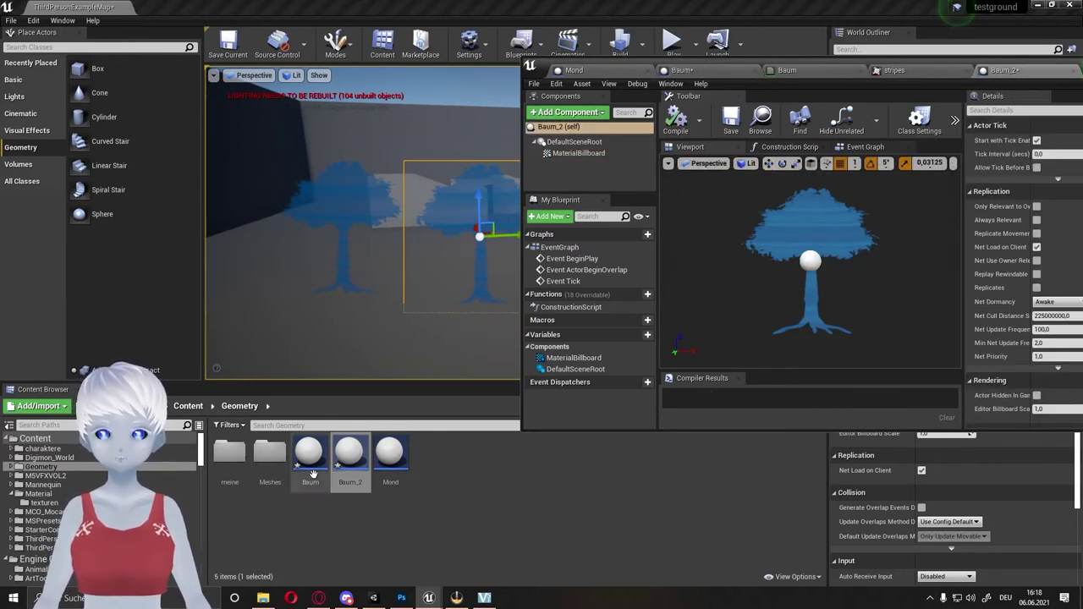
pyautogui.click(830, 235)
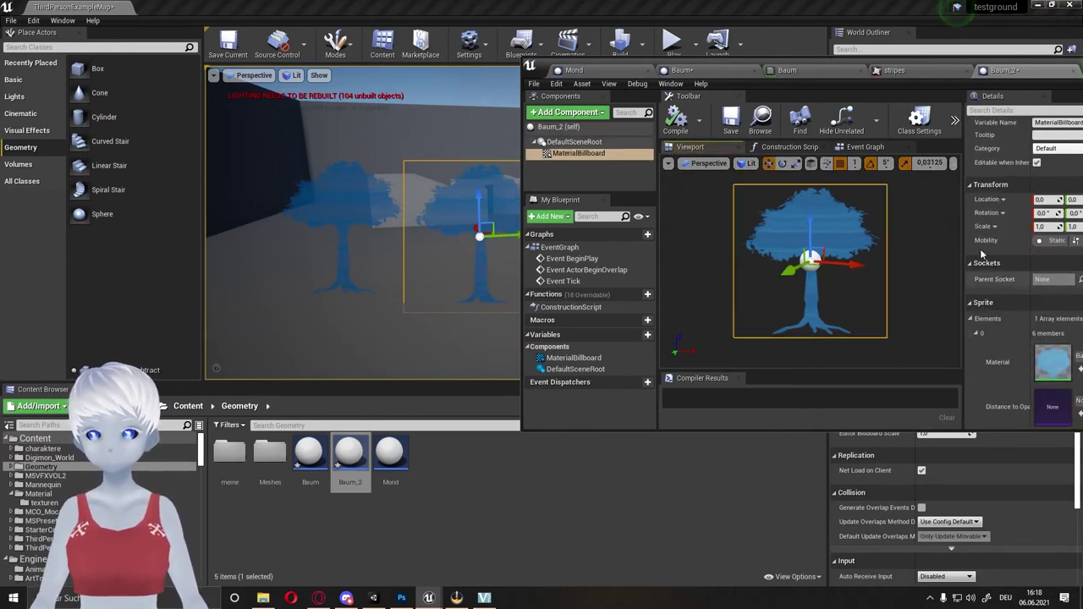
pyautogui.moveTo(951, 72); pyautogui.dragTo(916, 71)
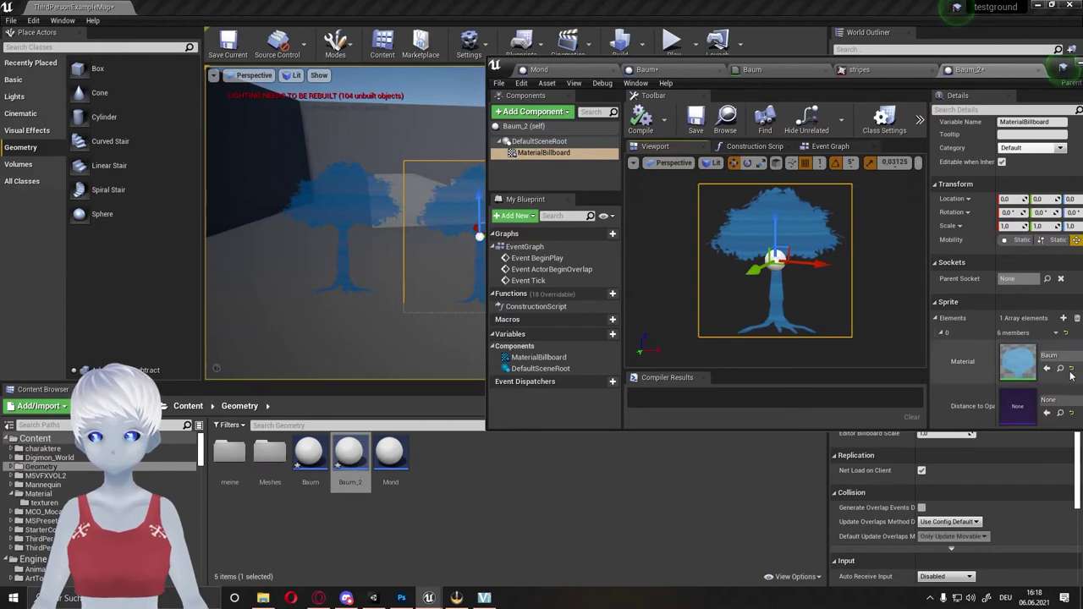
pyautogui.click(1060, 370)
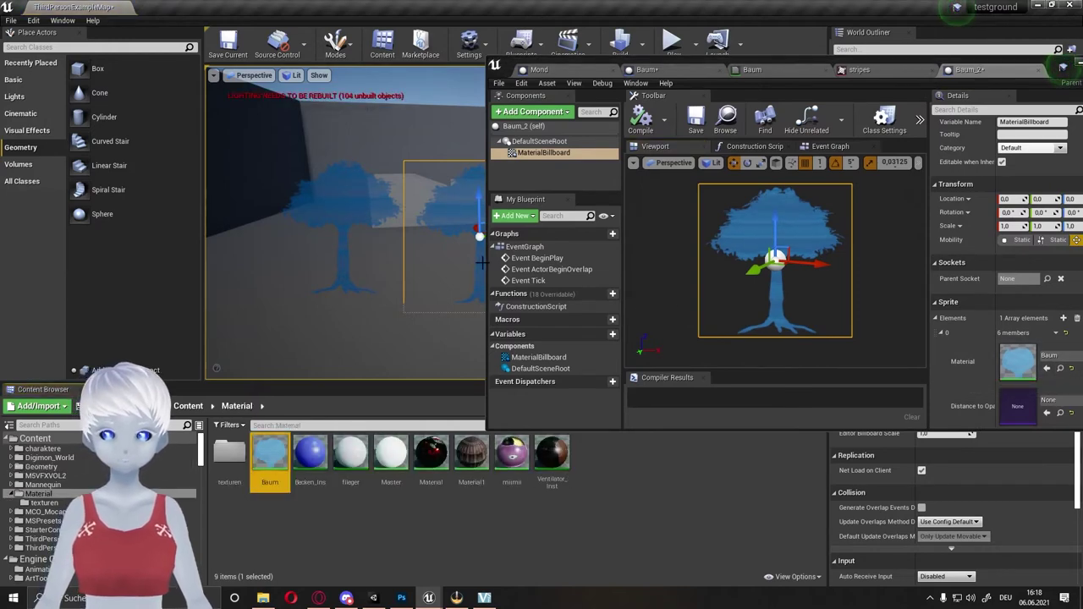
# - Duplicate the Baum material as Baum1 and open it
pyautogui.moveTo(481, 264); pyautogui.dragTo(551, 264)
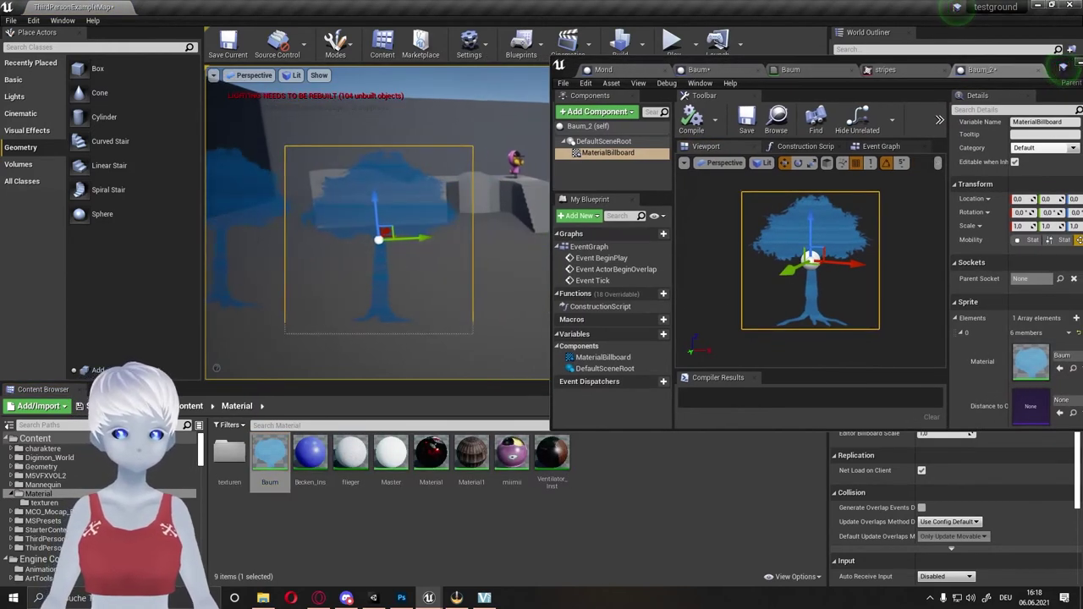
pyautogui.rightClick(269, 457)
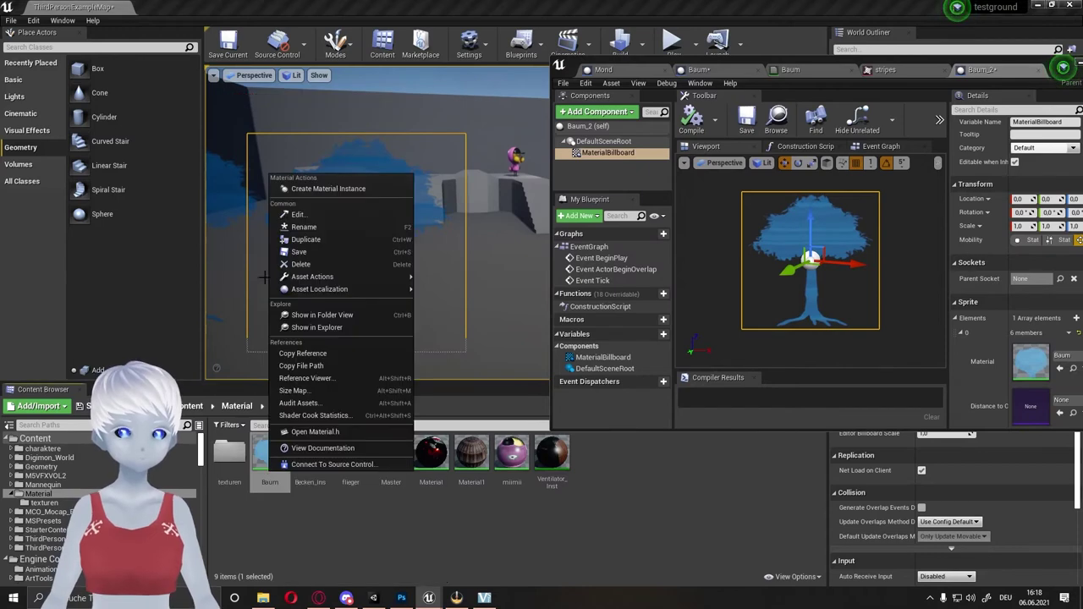
pyautogui.click(295, 241)
pyautogui.press('Return')
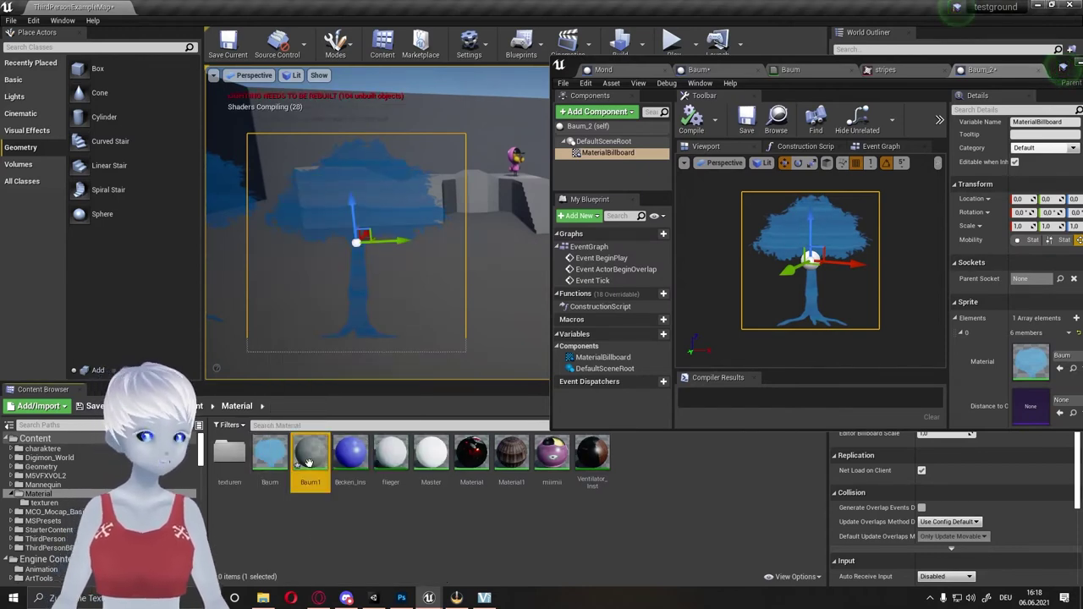
pyautogui.doubleClick(309, 455)
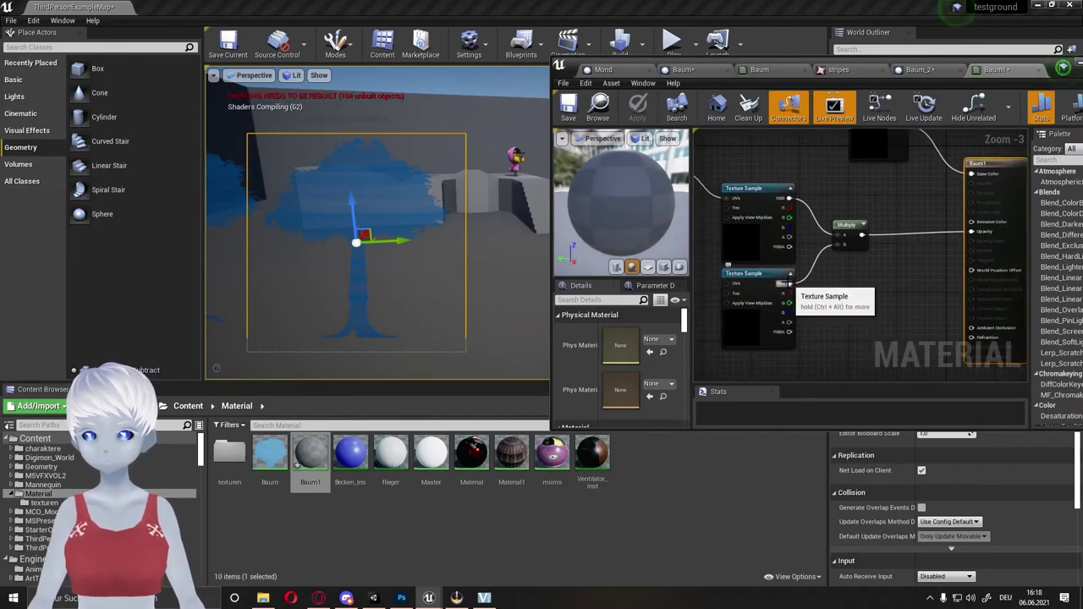
# - Delete the old Multiply node and try linking the texture to Emissive Color, then undo it
pyautogui.moveTo(886, 259); pyautogui.dragTo(871, 266, button='right')
pyautogui.click(836, 238)
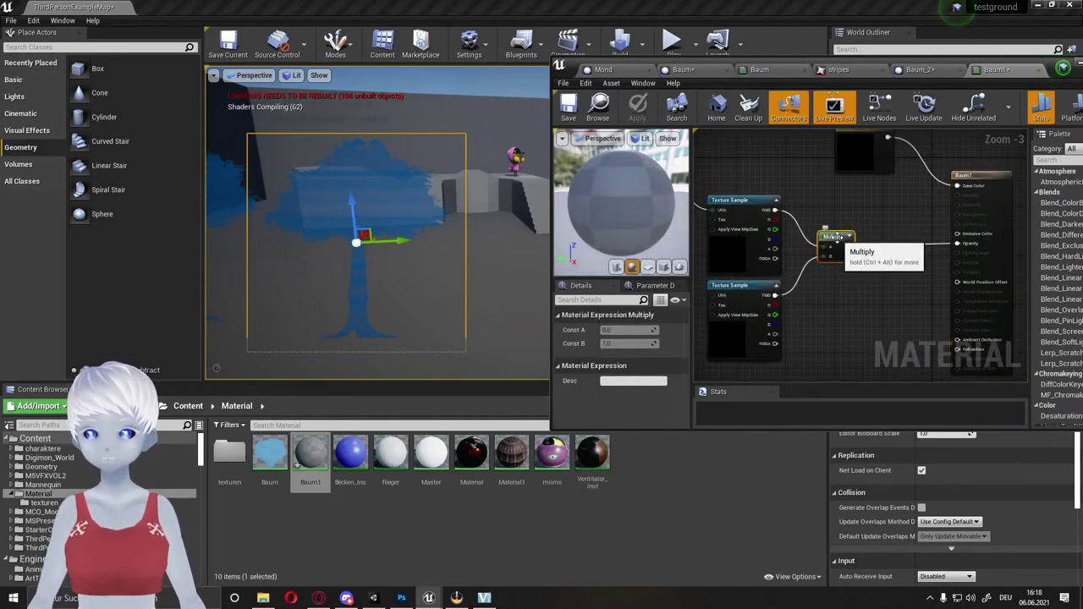
pyautogui.press('Delete')
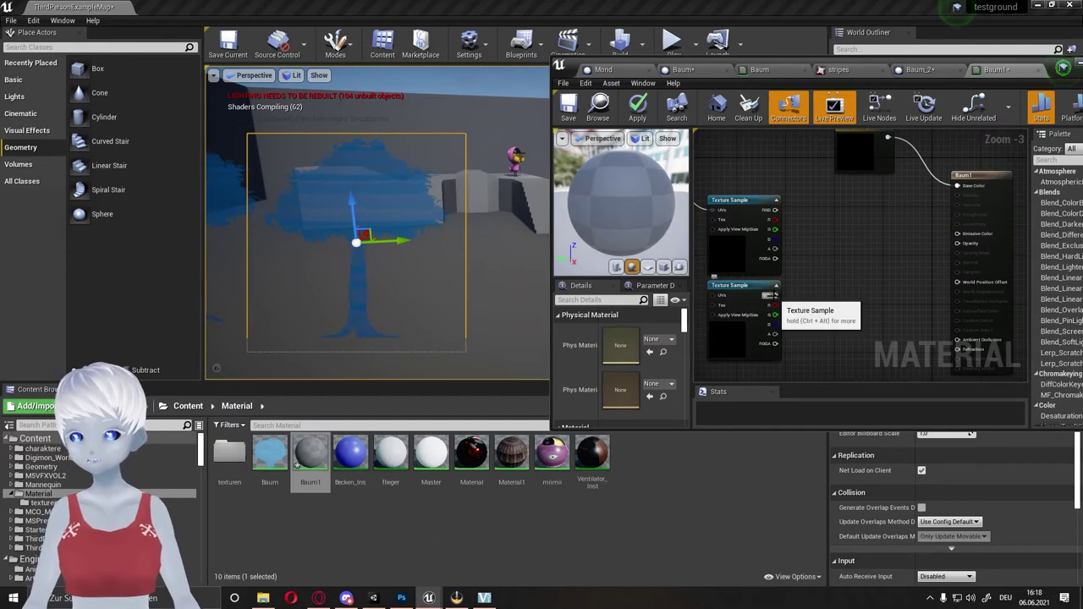
pyautogui.moveTo(775, 295); pyautogui.dragTo(959, 244)
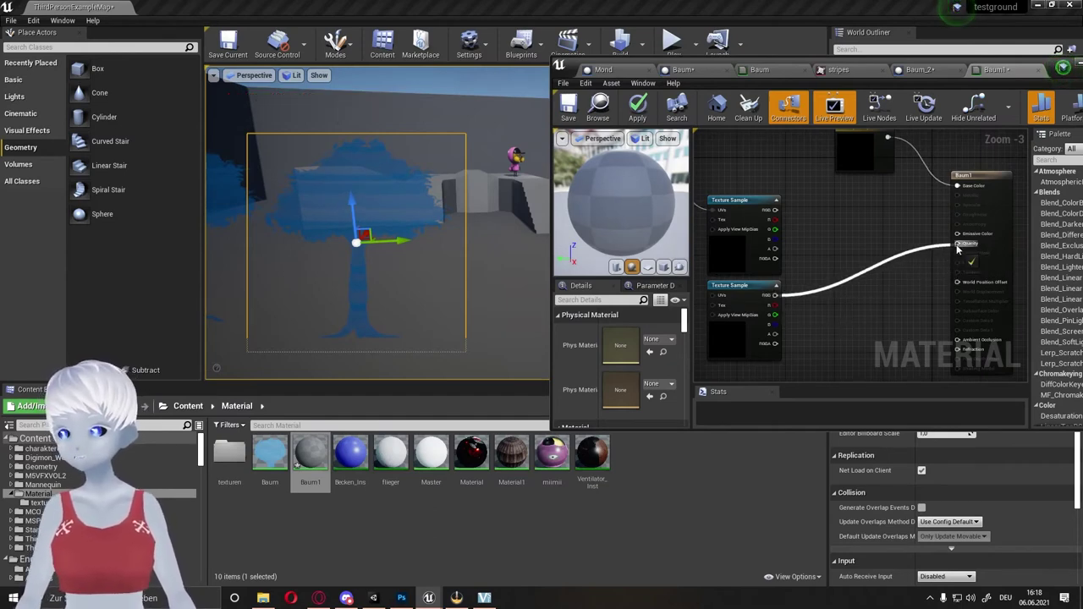
pyautogui.moveTo(775, 210); pyautogui.dragTo(959, 240)
pyautogui.moveTo(806, 189); pyautogui.dragTo(798, 221, button='right')
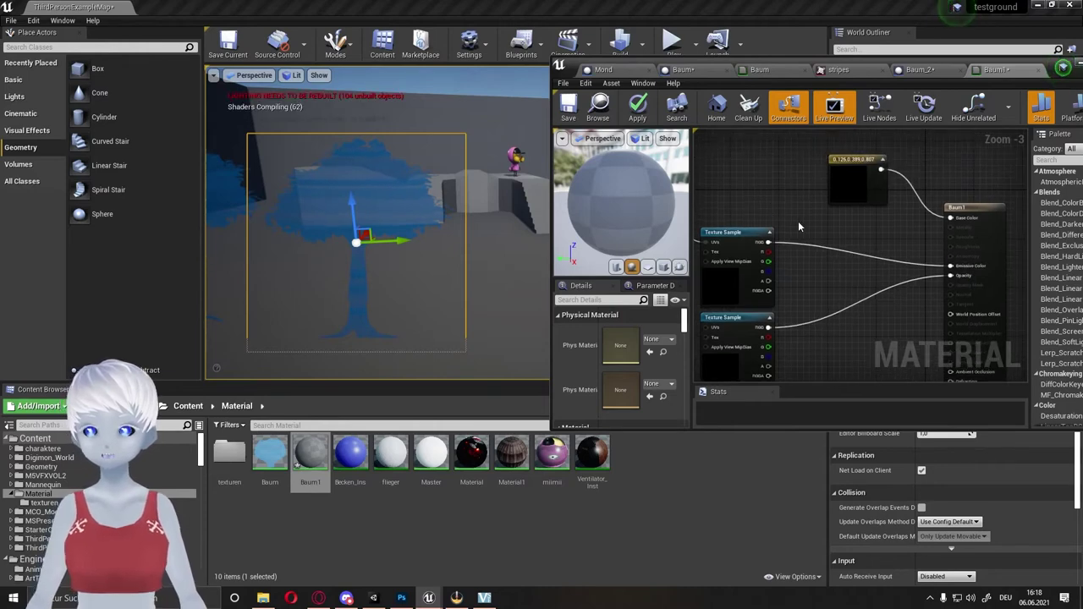
pyautogui.hotkey('ctrl', 'z')
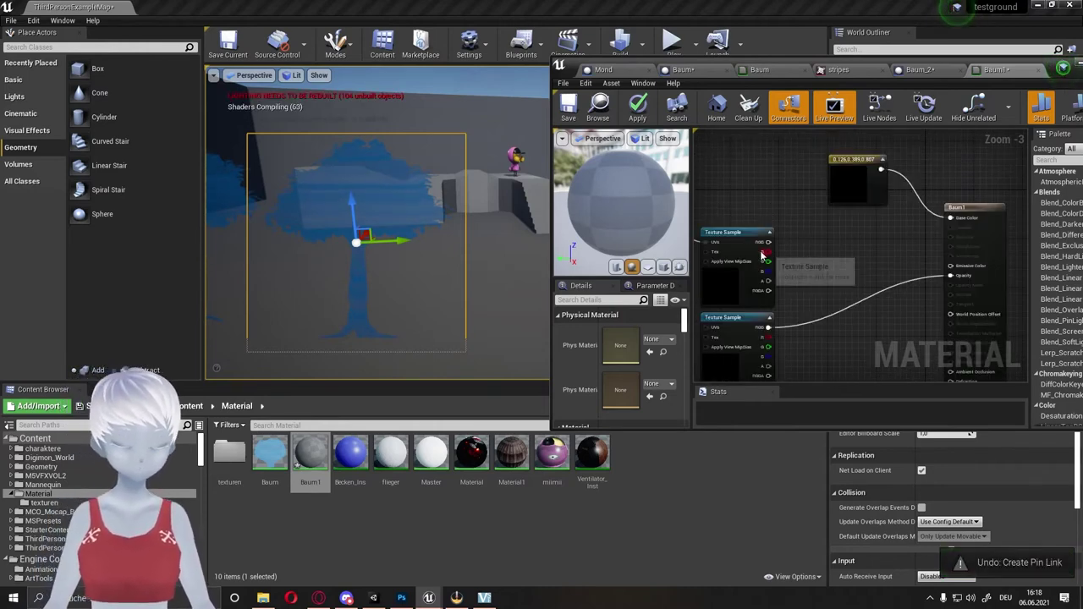
# - Multiply the blue colour by the stripes texture into Emissive Color, check Panner Speed Y -0.1, and save
pyautogui.moveTo(767, 245); pyautogui.dragTo(804, 248)
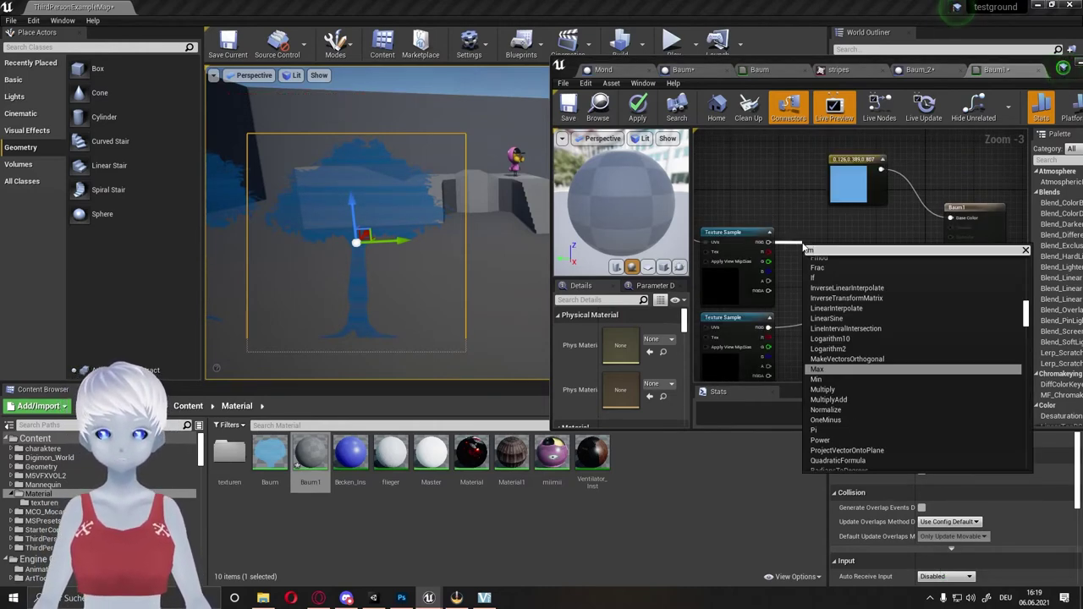
pyautogui.write('ul')
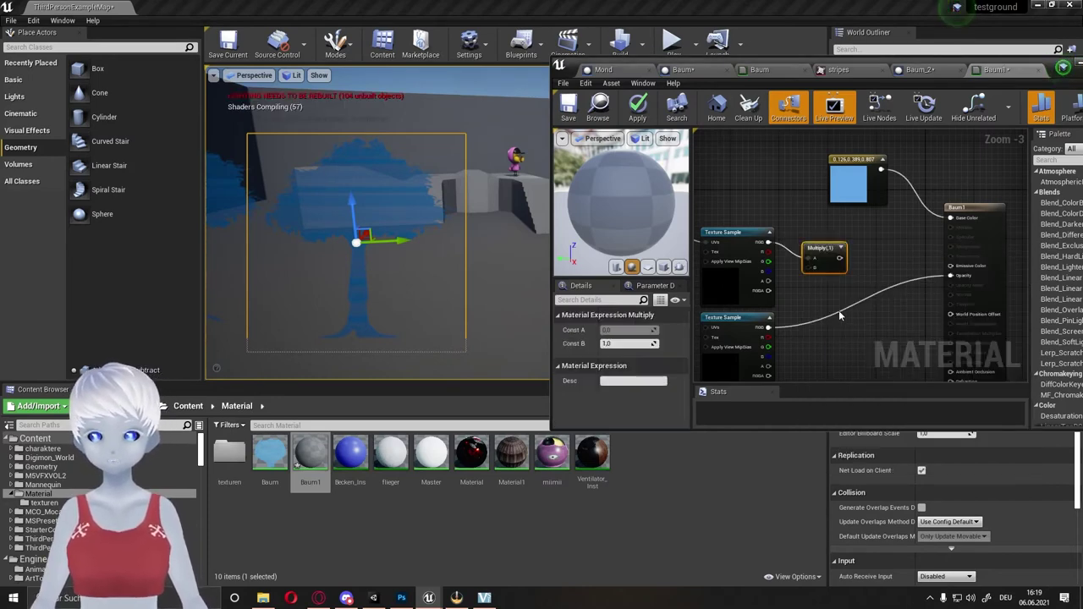
pyautogui.click(847, 330)
pyautogui.moveTo(859, 171)
pyautogui.mouseDown()
pyautogui.moveTo(780, 152)
pyautogui.moveTo(814, 270)
pyautogui.moveTo(855, 263)
pyautogui.mouseUp()
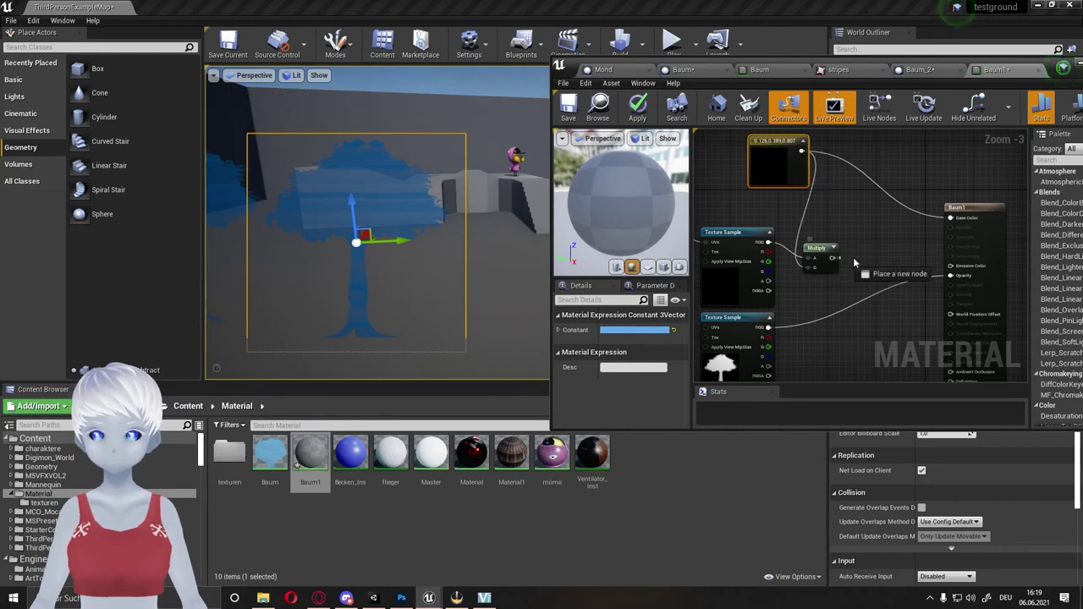
pyautogui.moveTo(949, 271); pyautogui.dragTo(948, 270)
pyautogui.moveTo(848, 224); pyautogui.dragTo(955, 225, button='right')
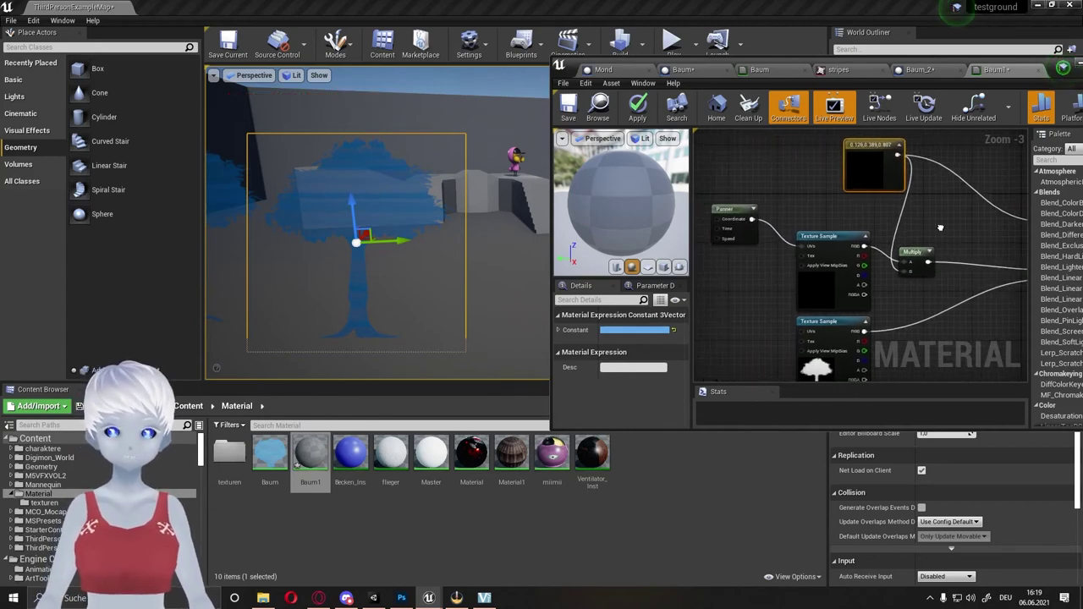
pyautogui.click(744, 208)
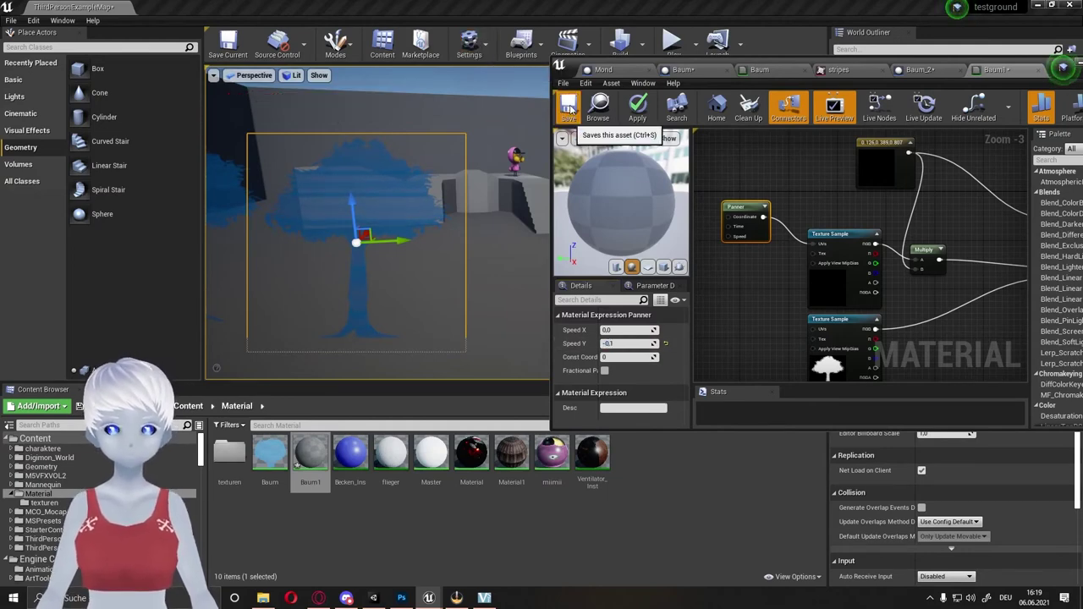
pyautogui.click(568, 111)
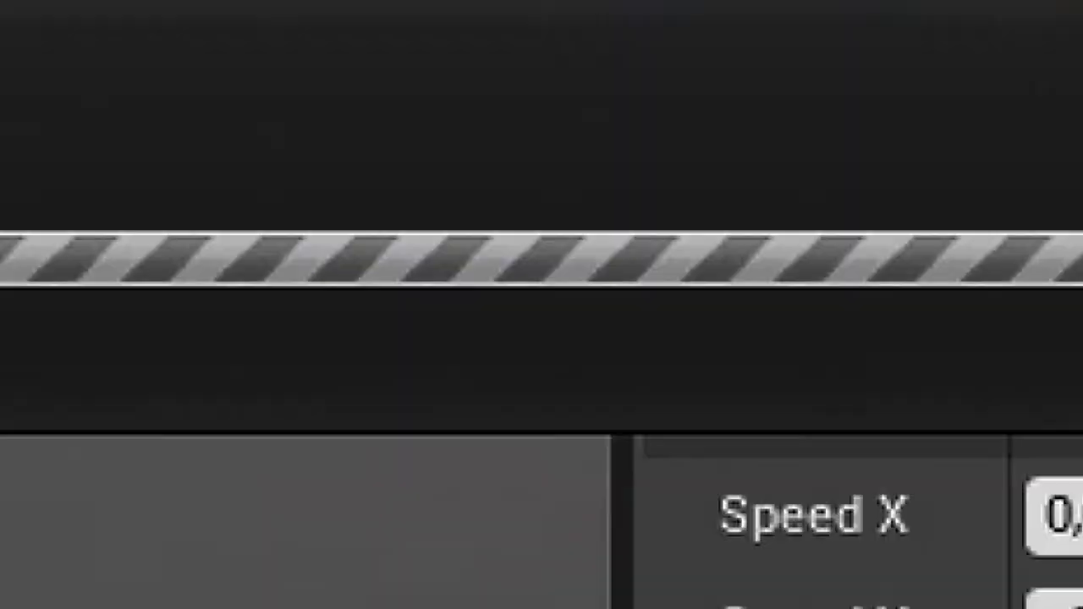
# - Nudge the top Texture Sample, fly around the level to inspect both trees, and save Baum1 again
pyautogui.scroll(-3, 376, 224)
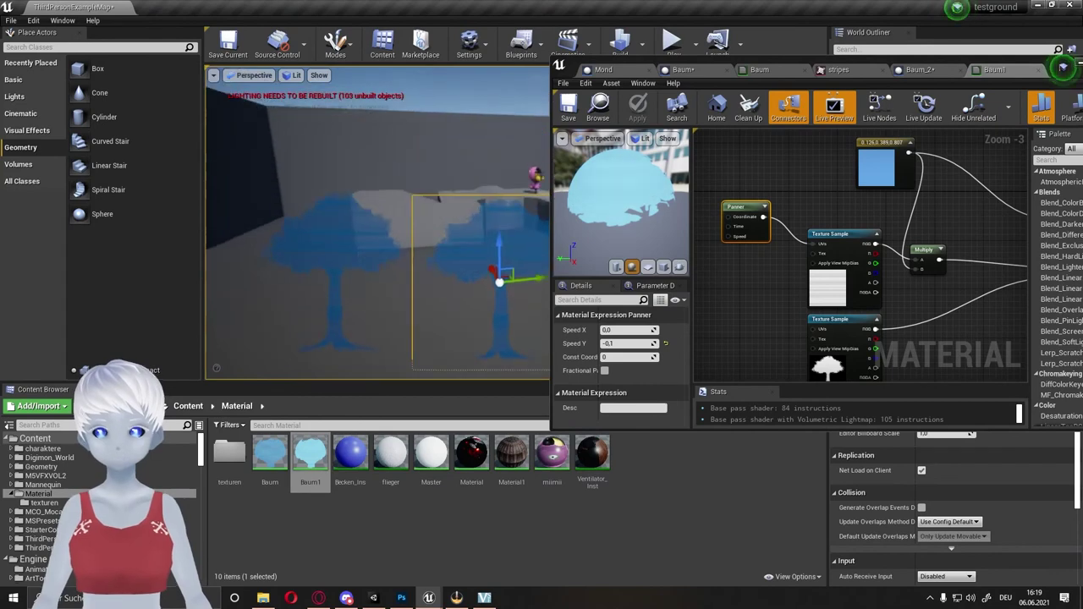
pyautogui.click(840, 234)
pyautogui.moveTo(839, 233); pyautogui.dragTo(830, 216)
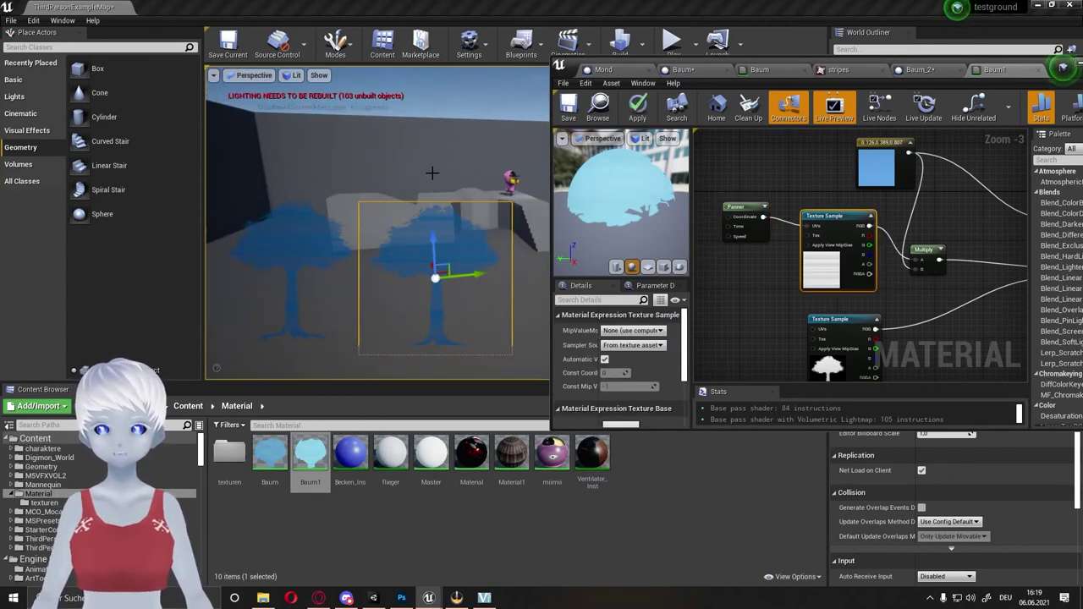
pyautogui.moveTo(432, 173)
pyautogui.mouseDown(button='right')
pyautogui.moveTo(440, 178)
pyautogui.moveTo(423, 194)
pyautogui.mouseUp(button='right')
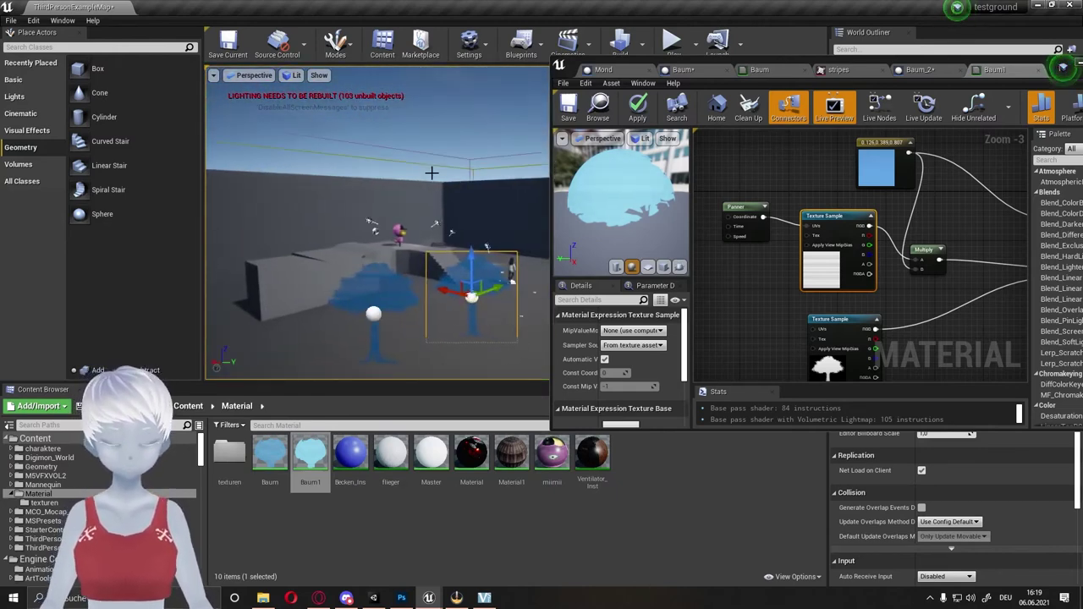
pyautogui.moveTo(432, 173); pyautogui.dragTo(428, 181, button='right')
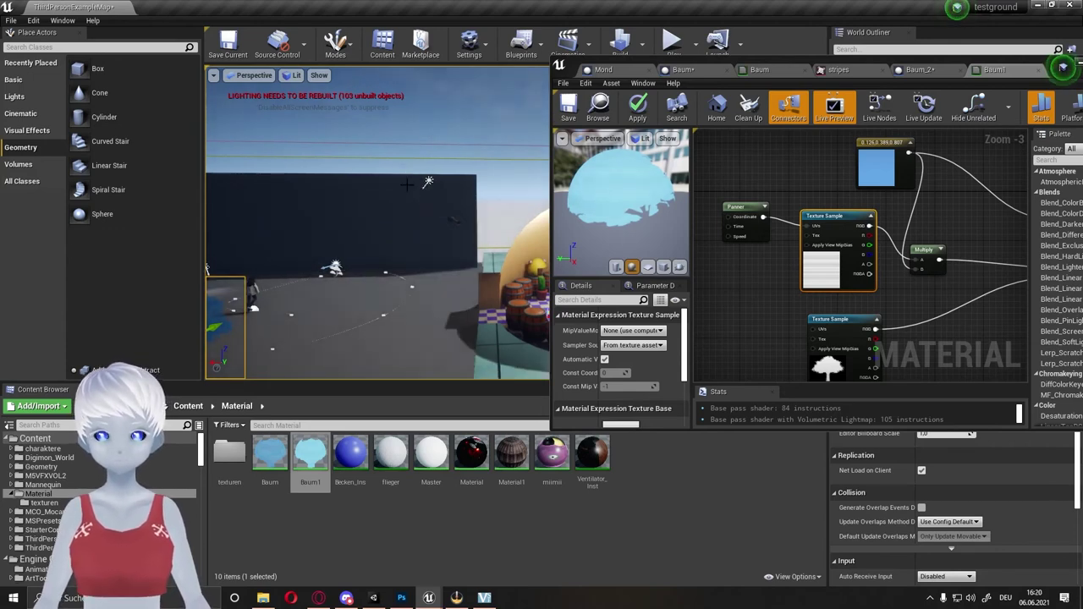
pyautogui.click(487, 291)
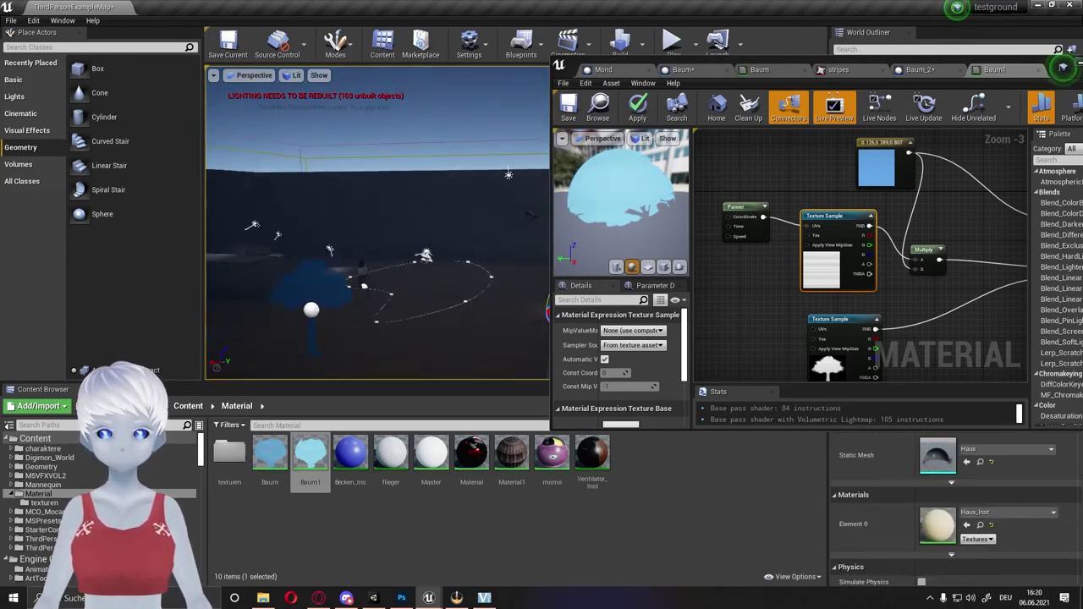
pyautogui.moveTo(487, 291); pyautogui.dragTo(426, 277)
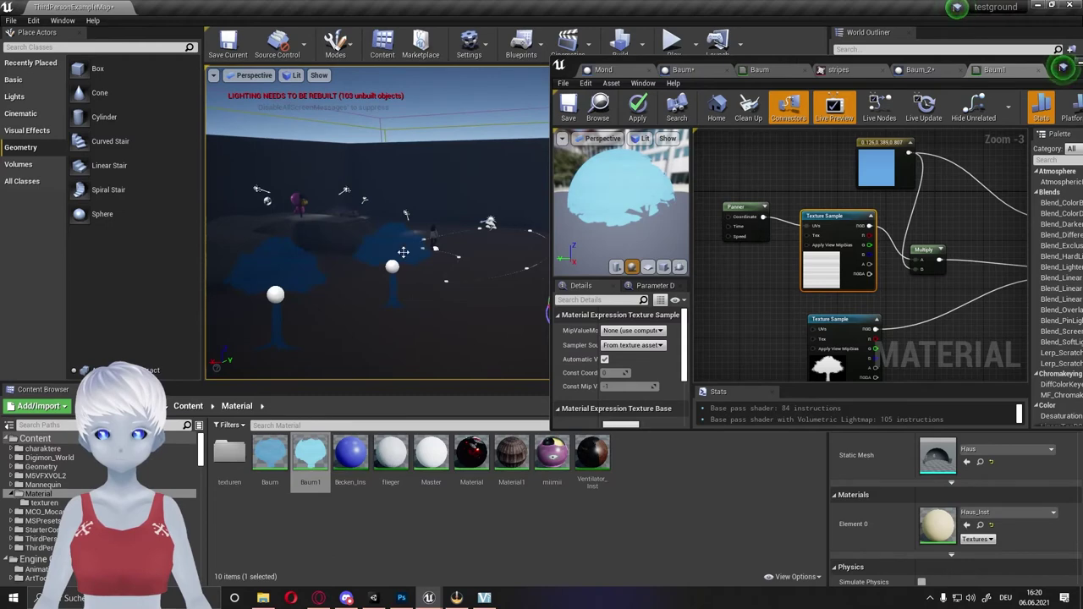
pyautogui.click(403, 252)
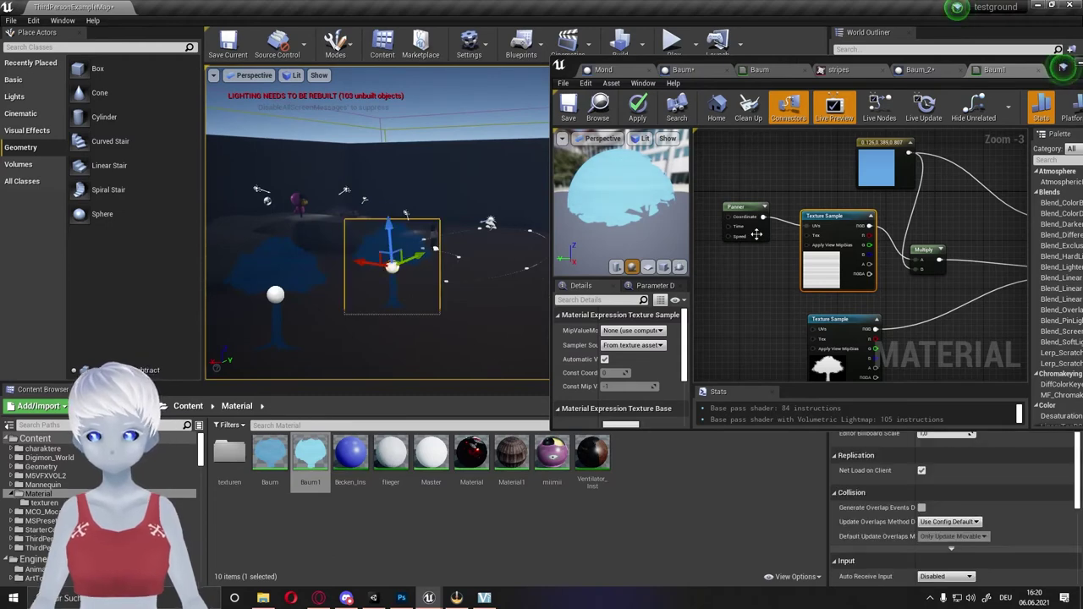
pyautogui.moveTo(374, 243); pyautogui.dragTo(398, 245, button='right')
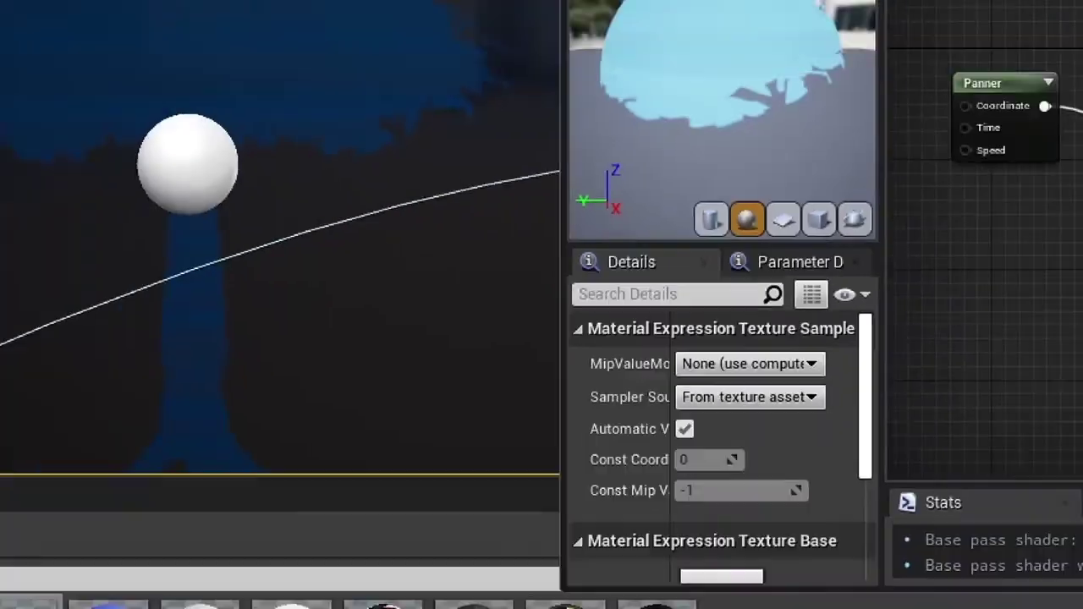
pyautogui.scroll(-3, 846, 186)
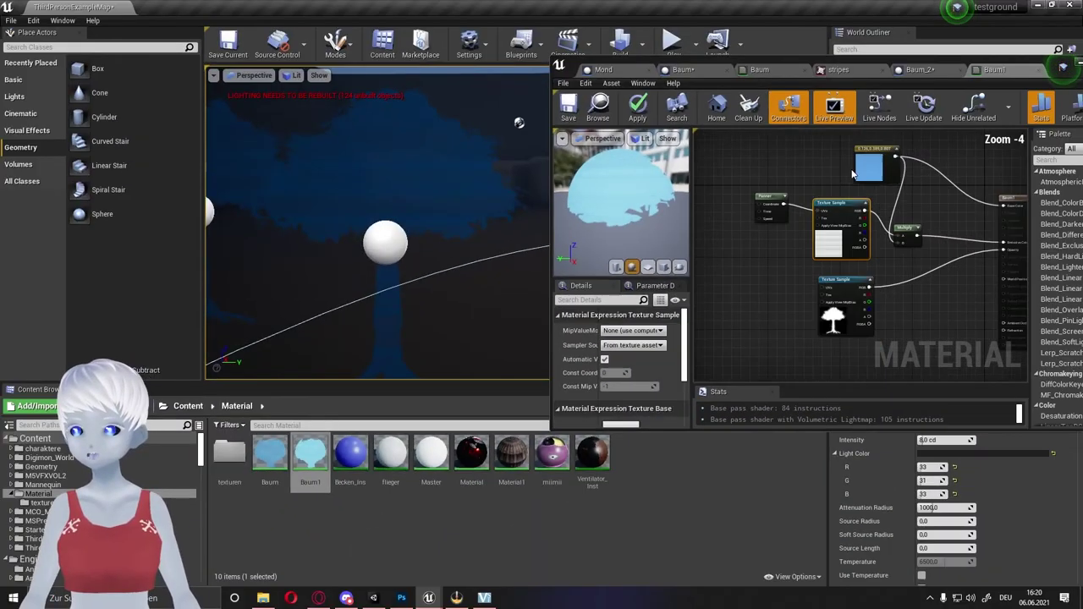
pyautogui.click(572, 118)
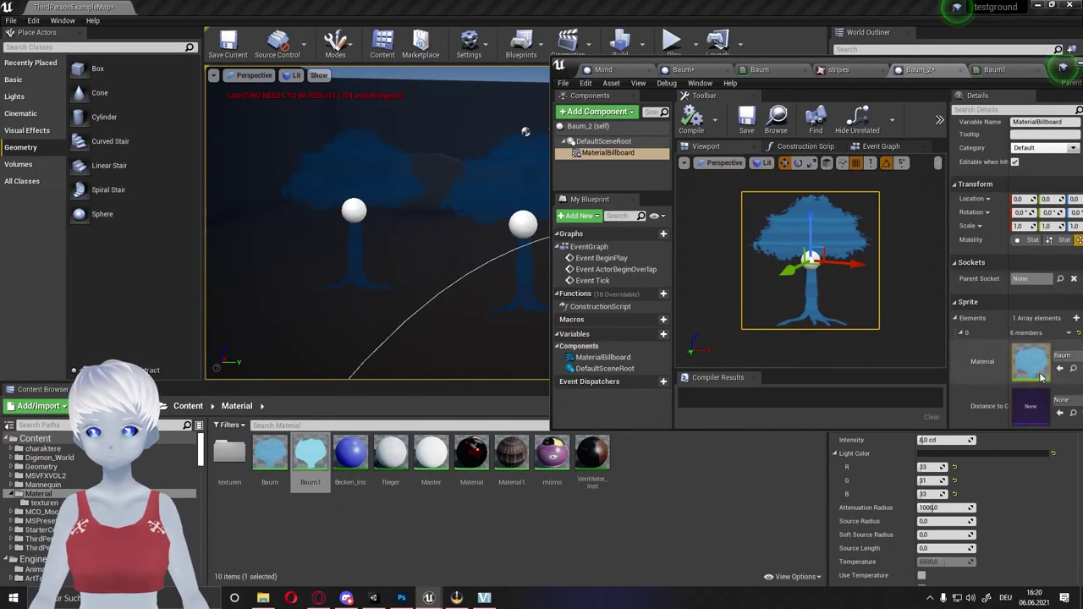
# - Assign Baum1 to Baum_2's Sprite Material and frame the light-blue striped right tree
pyautogui.moveTo(328, 454); pyautogui.dragTo(1041, 368)
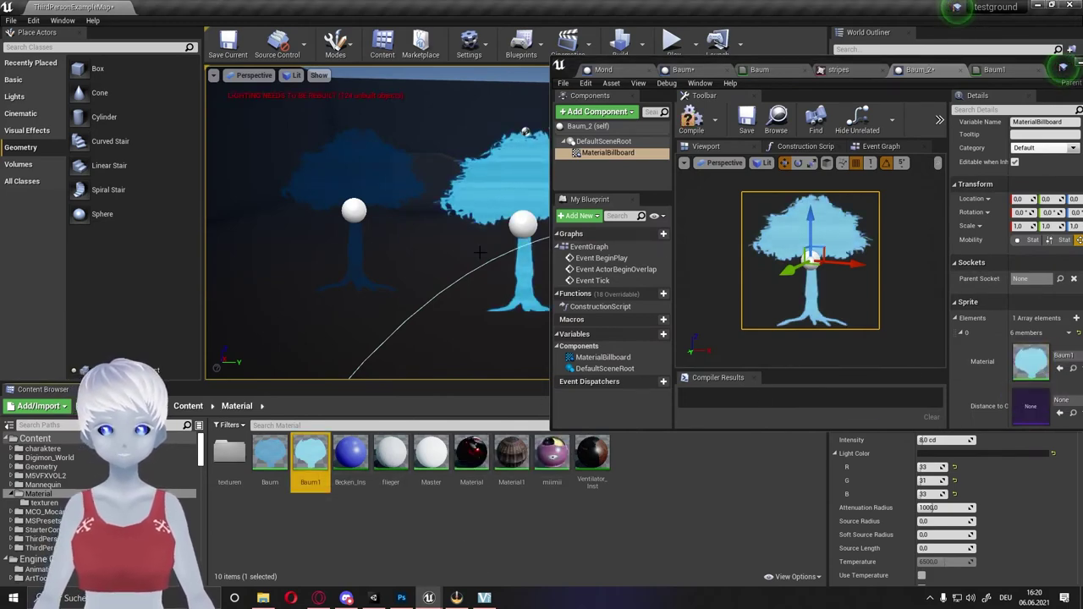
pyautogui.moveTo(479, 252); pyautogui.dragTo(507, 262)
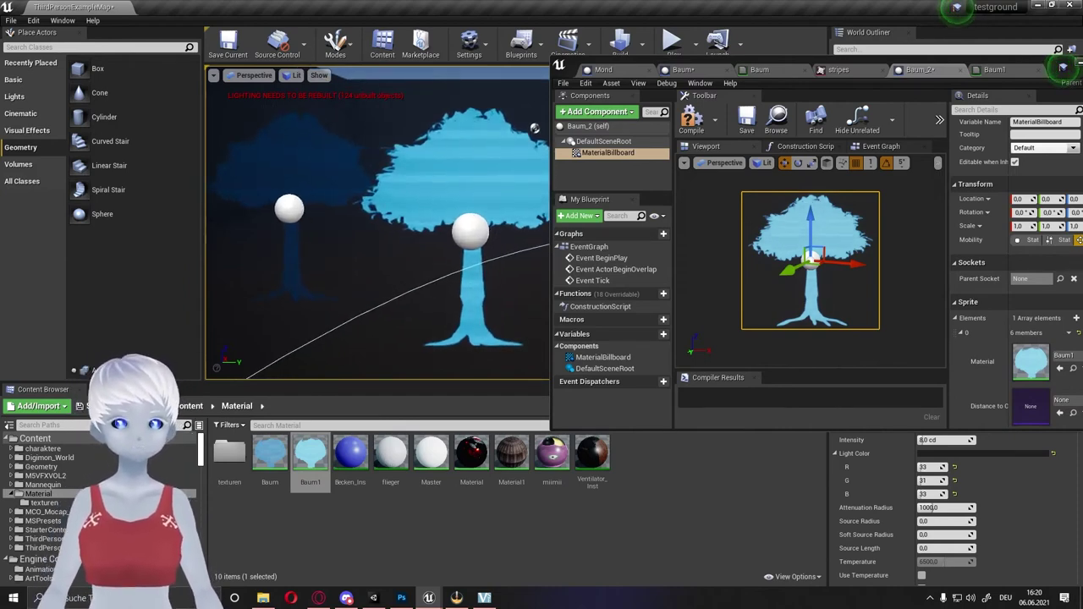
pyautogui.moveTo(456, 335); pyautogui.dragTo(431, 304)
pyautogui.moveTo(434, 191); pyautogui.dragTo(535, 127)
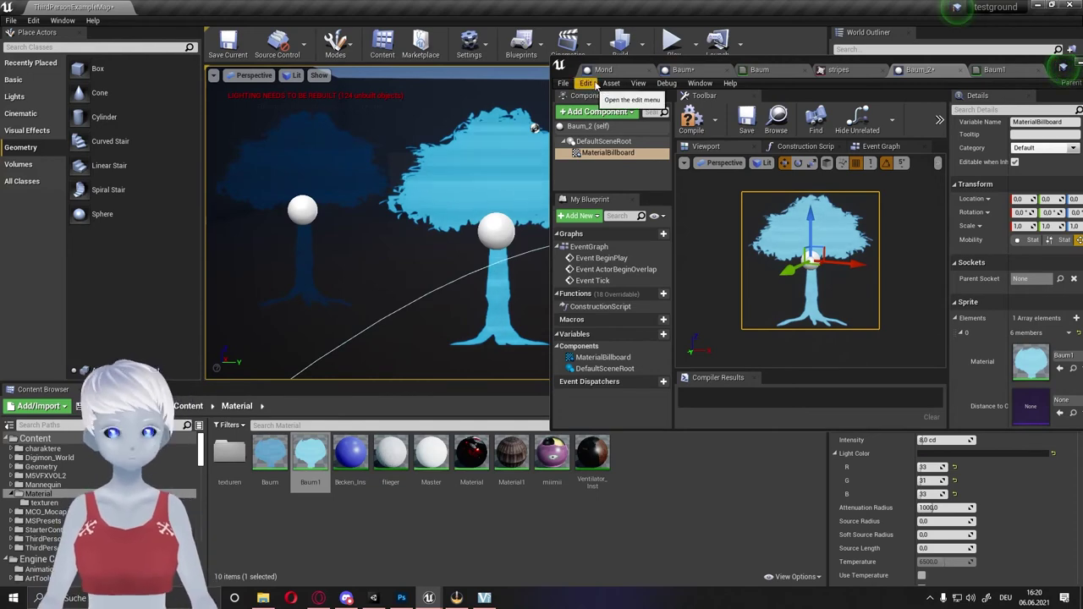
# - Open the Baum material graph, save it, and close its editor
pyautogui.click(687, 71)
pyautogui.click(791, 69)
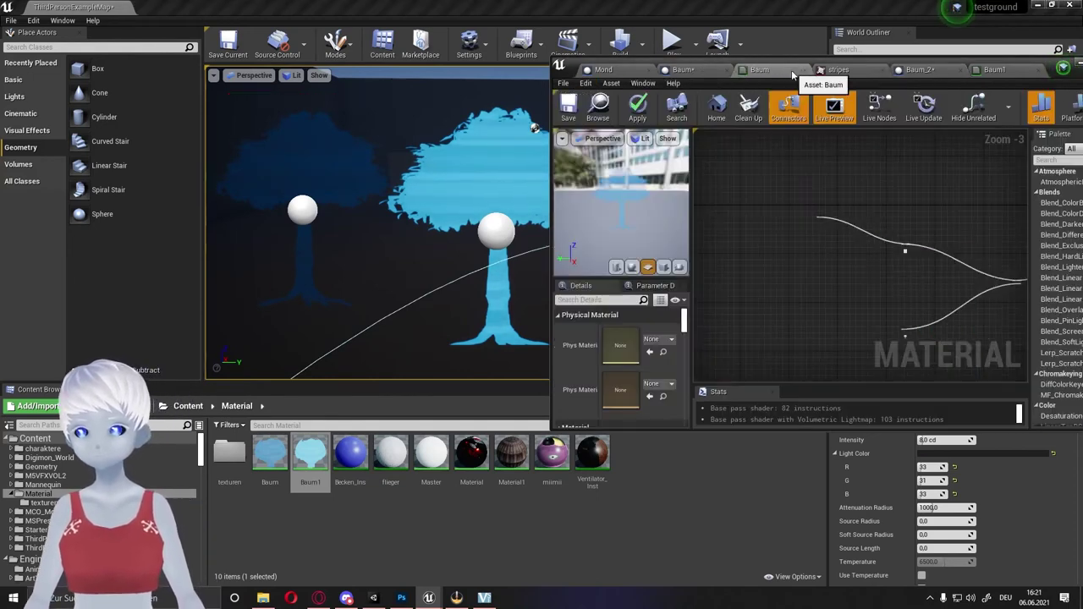
pyautogui.scroll(-2, 843, 136)
pyautogui.moveTo(793, 188); pyautogui.dragTo(802, 317, button='right')
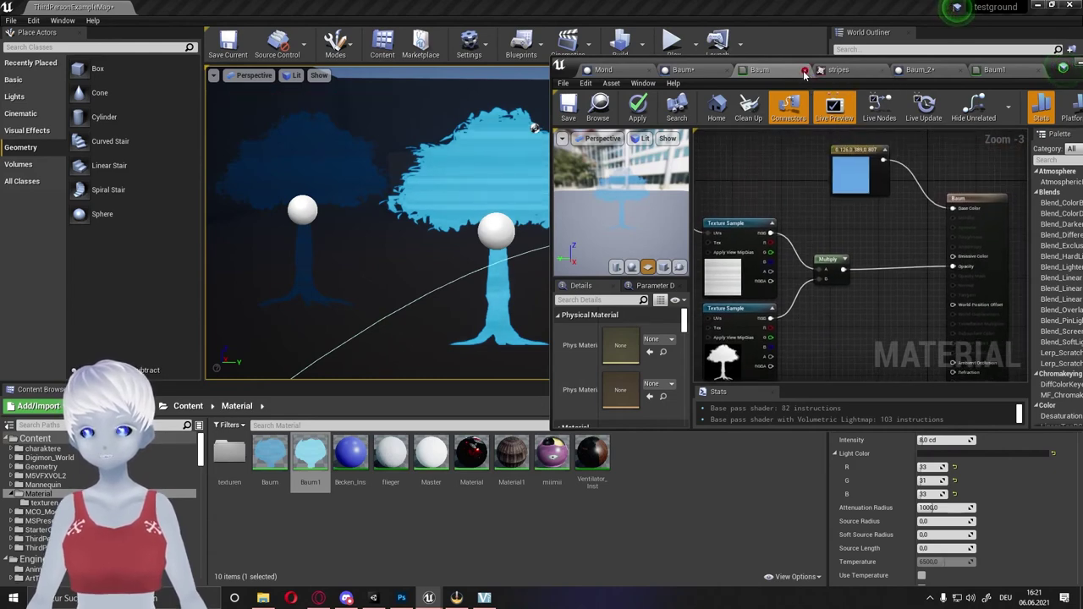
pyautogui.click(805, 71)
pyautogui.click(659, 339)
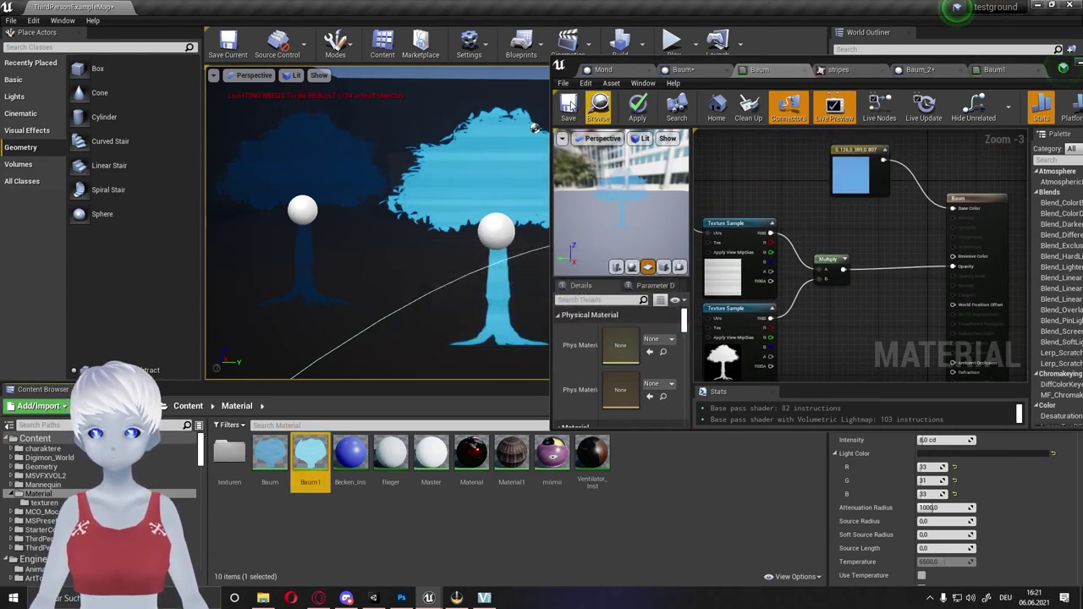
pyautogui.click(568, 106)
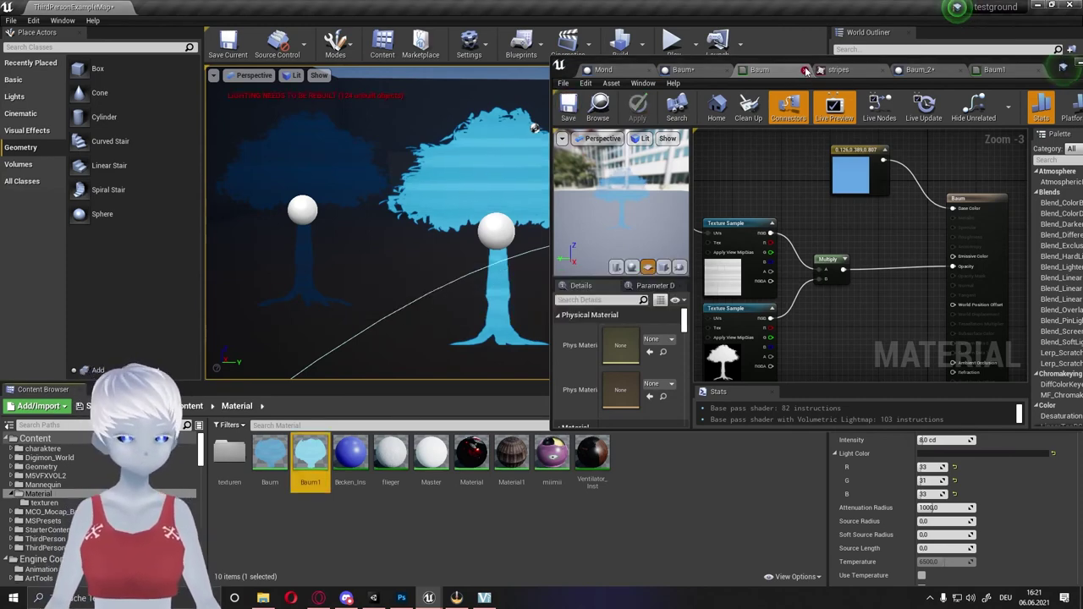
pyautogui.click(805, 70)
# - Close the stripes texture editor and return to the Baum1 material graph
pyautogui.click(811, 72)
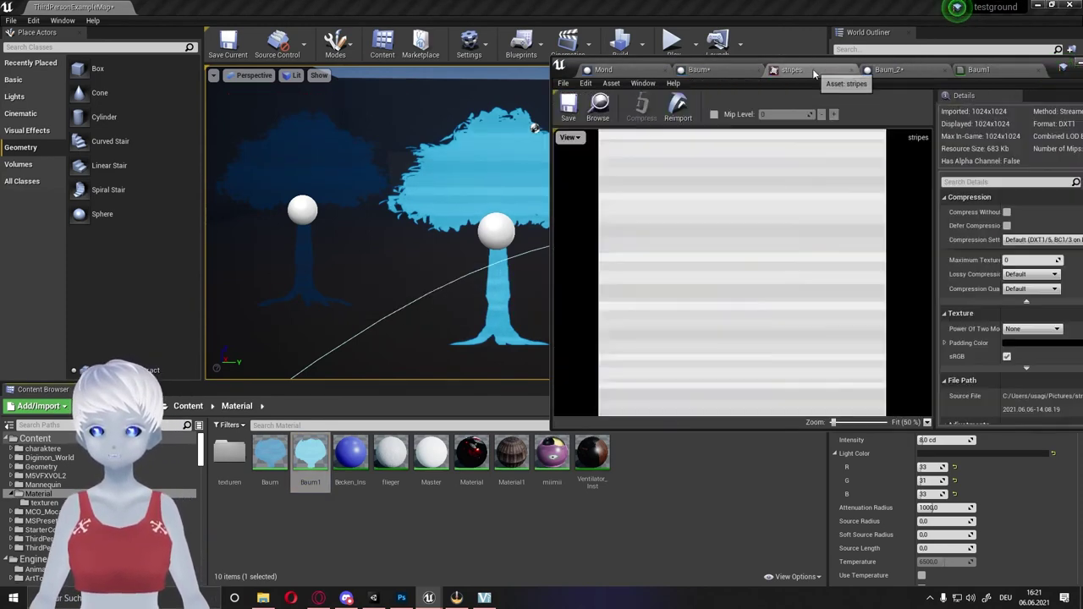
pyautogui.click(848, 71)
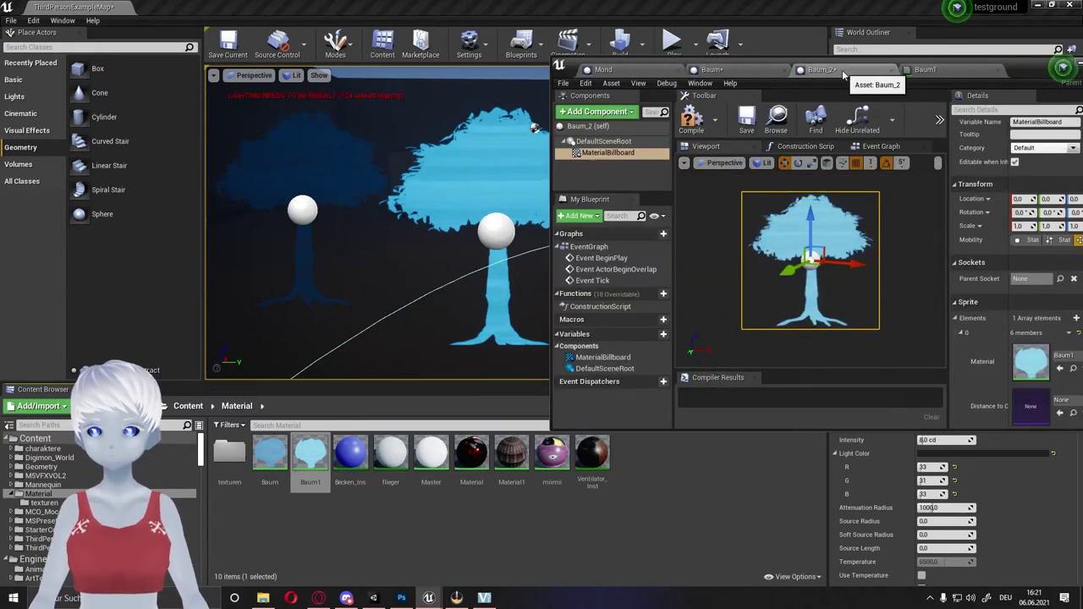
pyautogui.click(941, 73)
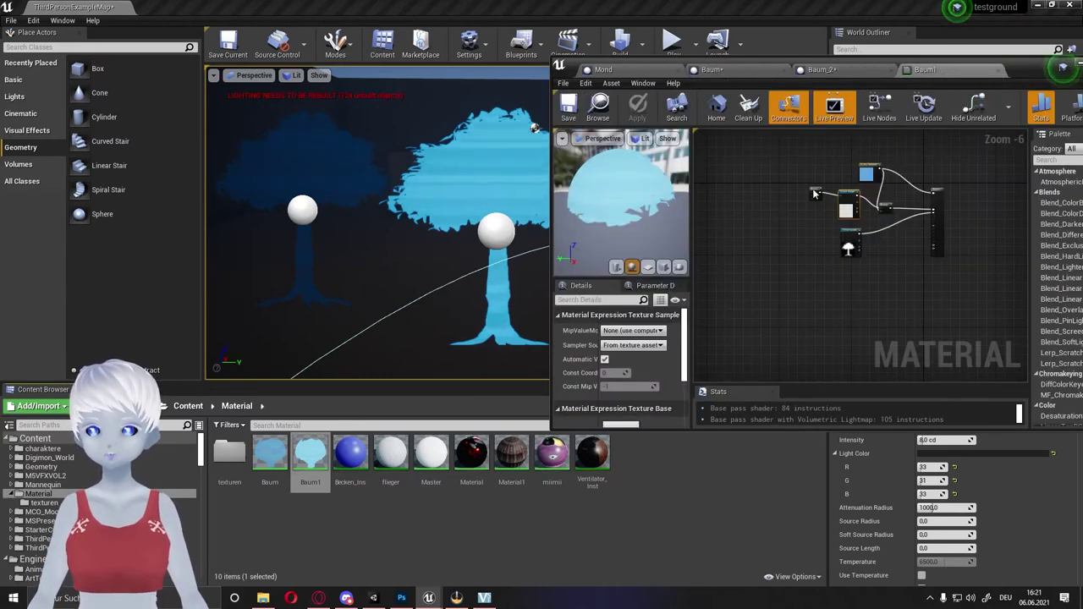
pyautogui.scroll(2, 875, 220)
pyautogui.moveTo(879, 231); pyautogui.dragTo(803, 253, button='right')
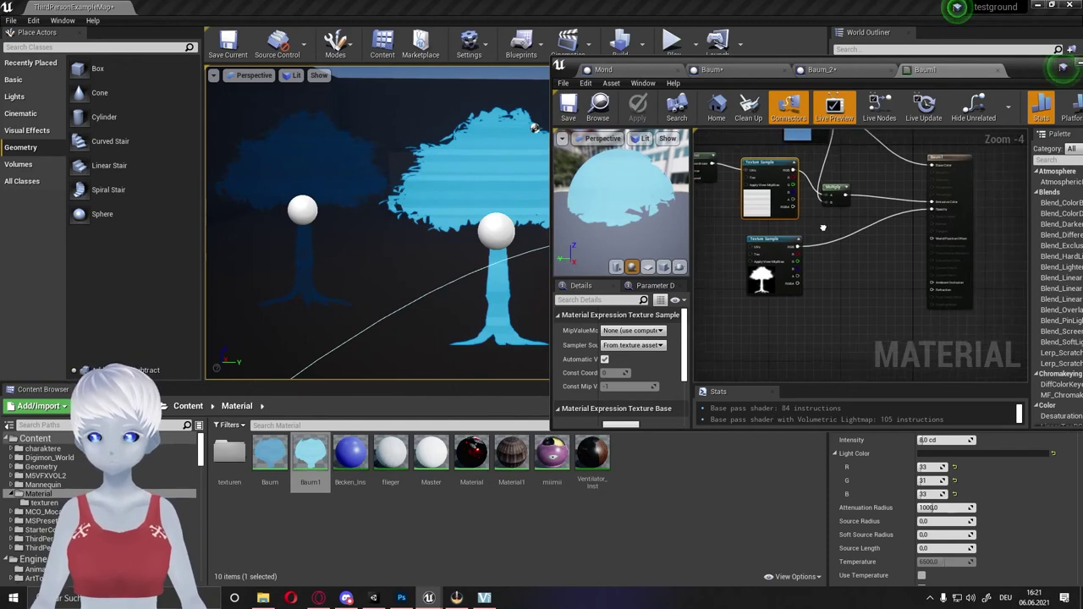
pyautogui.click(804, 260)
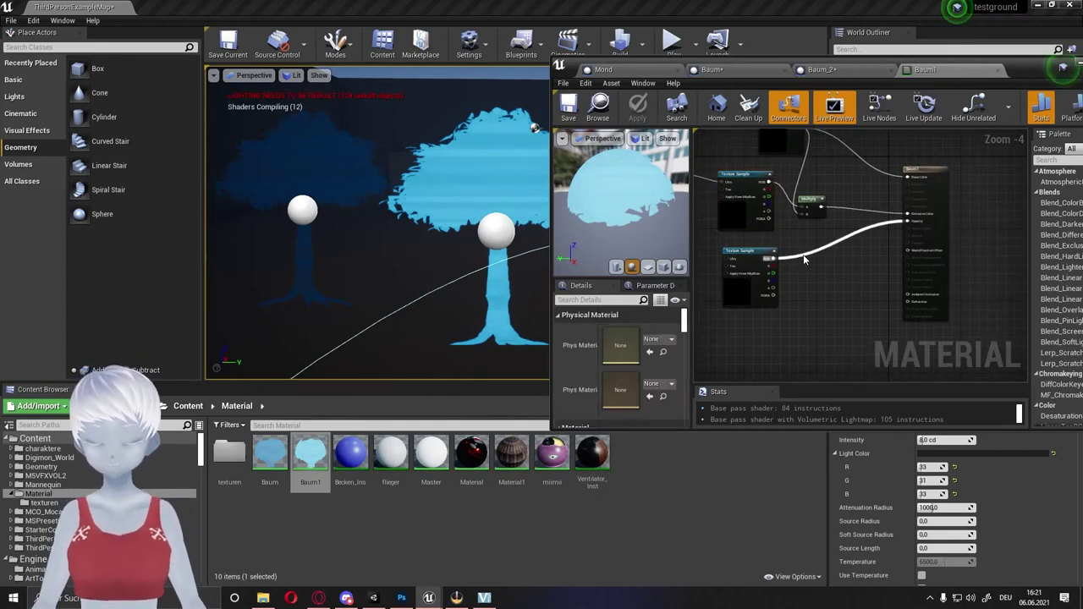
# - Scale Baum1's opacity with a Multiply node and a 0.4 constant, then save
pyautogui.click(816, 287)
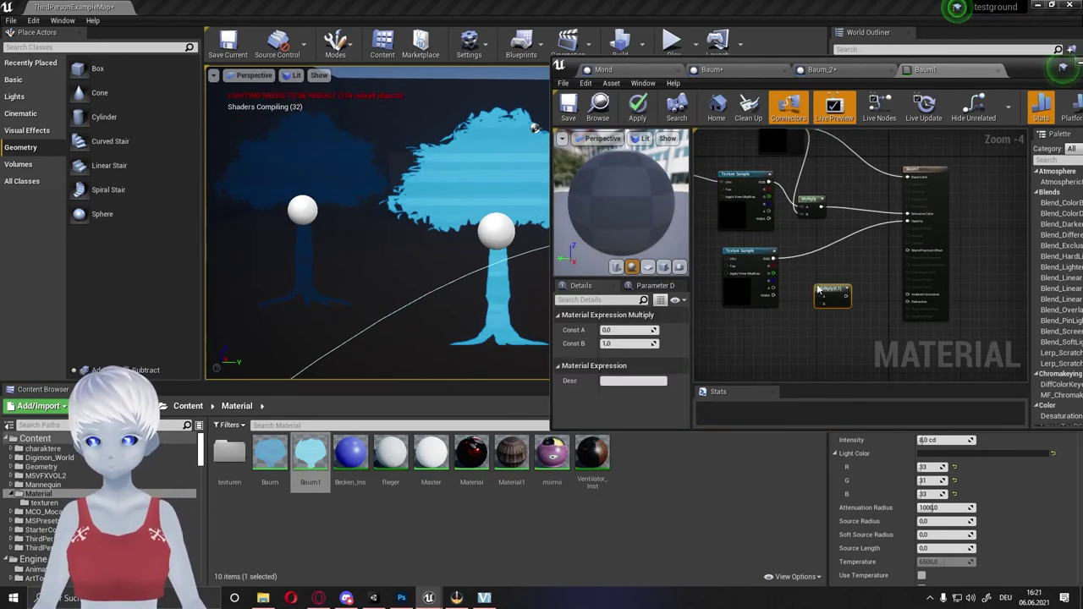
pyautogui.click(815, 252)
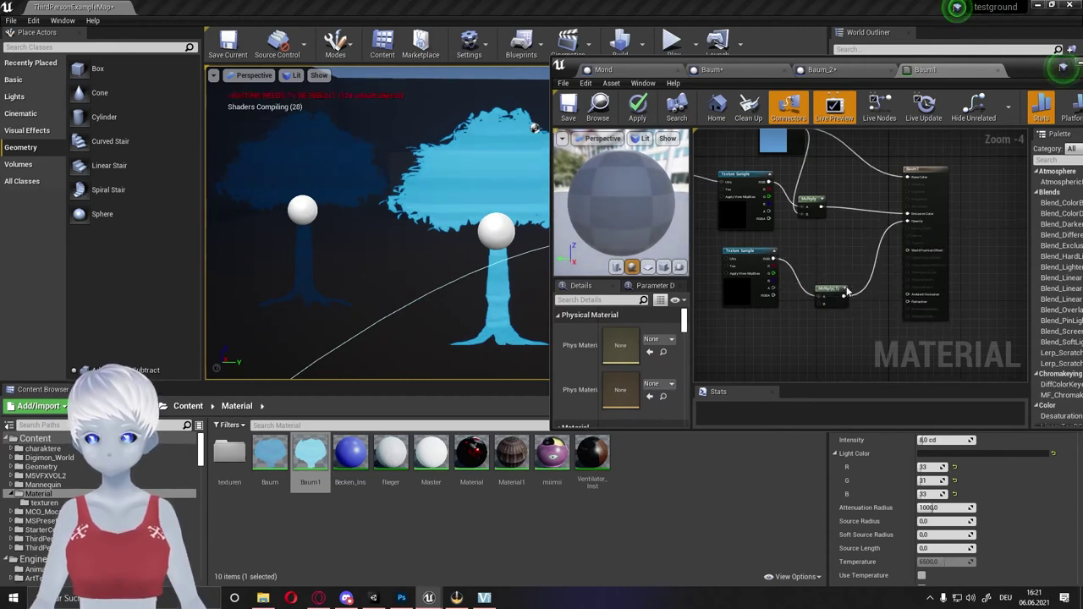
pyautogui.click(763, 335)
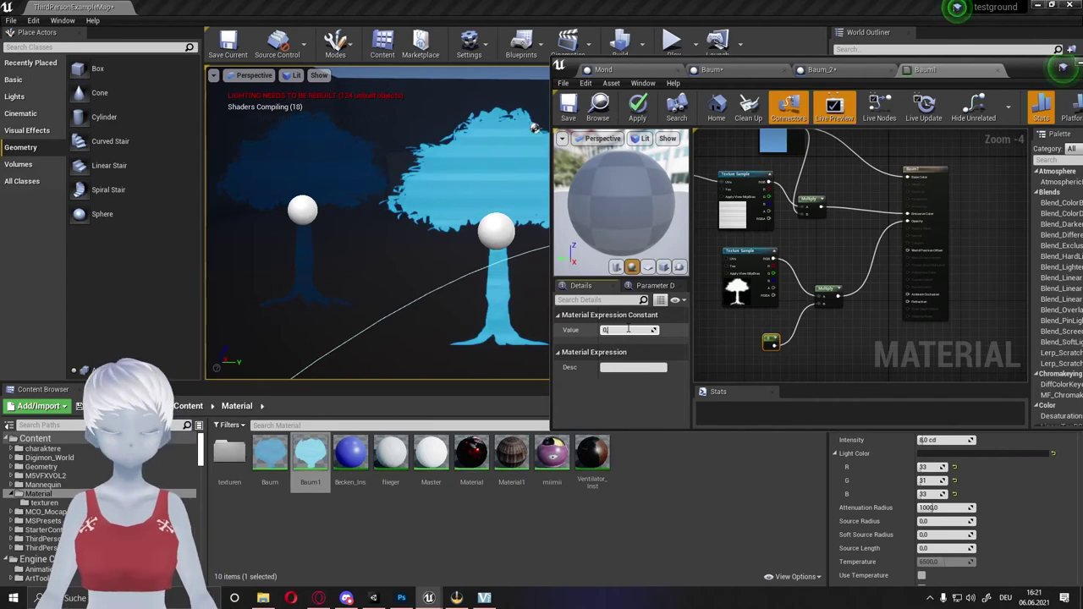
pyautogui.click(571, 119)
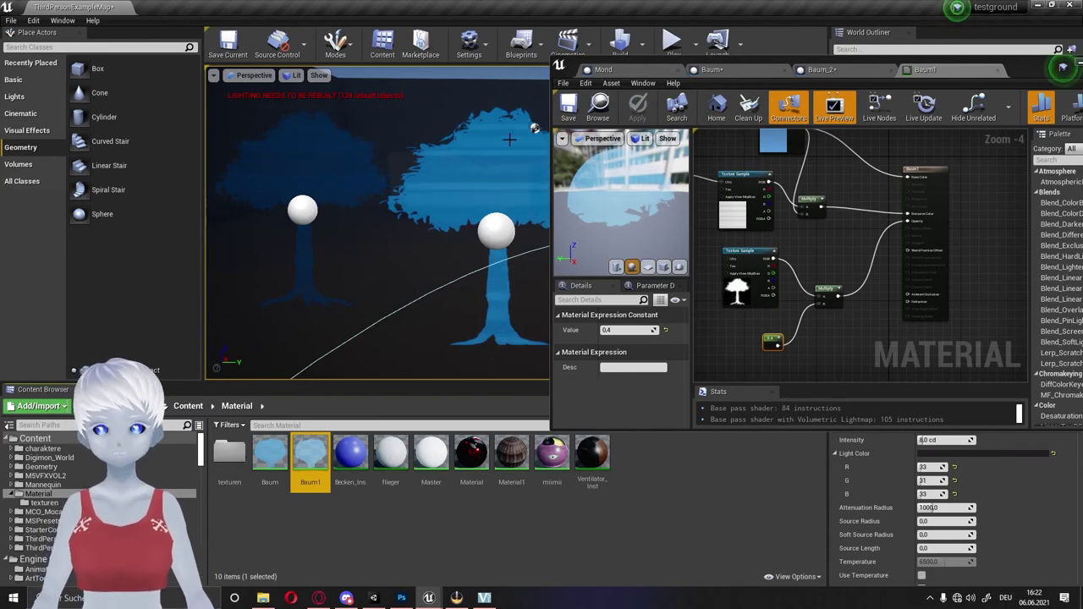
pyautogui.moveTo(672, 192); pyautogui.dragTo(724, 203, button='right')
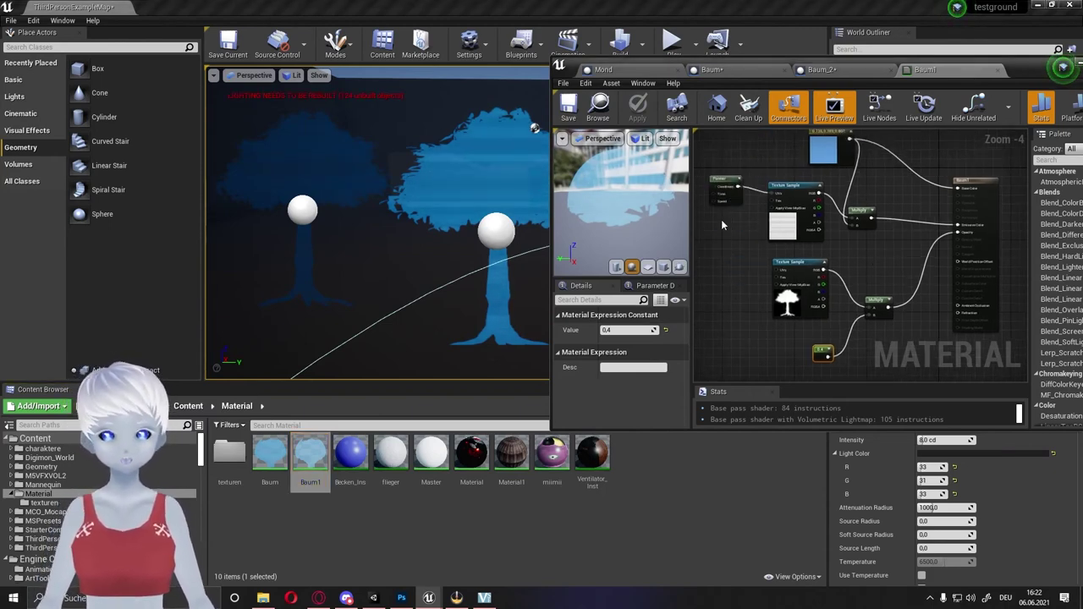
pyautogui.moveTo(855, 256); pyautogui.dragTo(871, 260, button='right')
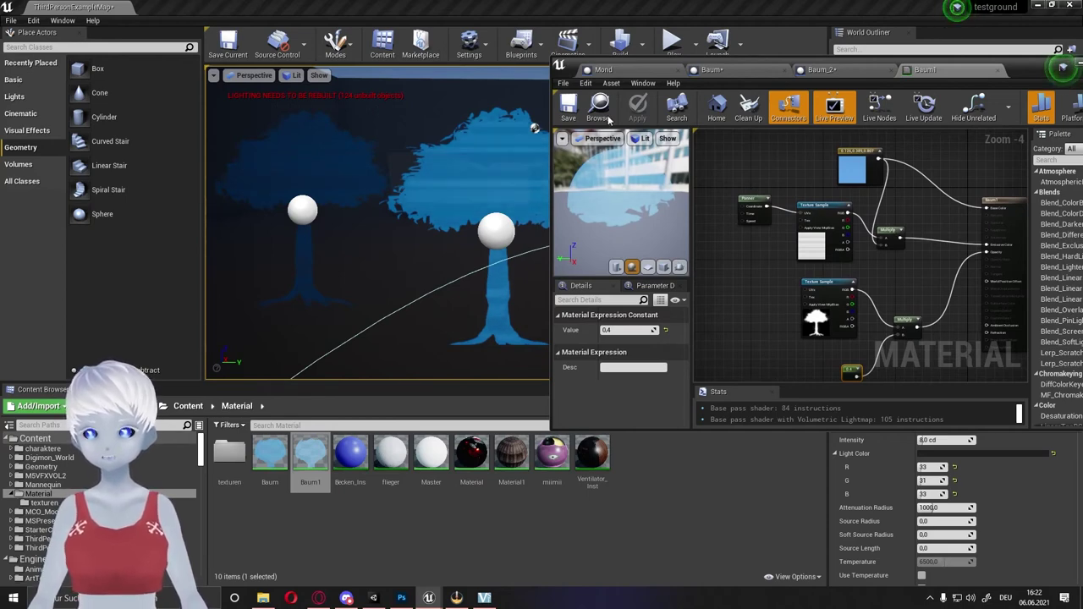
# - Compile Baum_2, compile and save Baum, then bring the main level editor forward
pyautogui.click(834, 75)
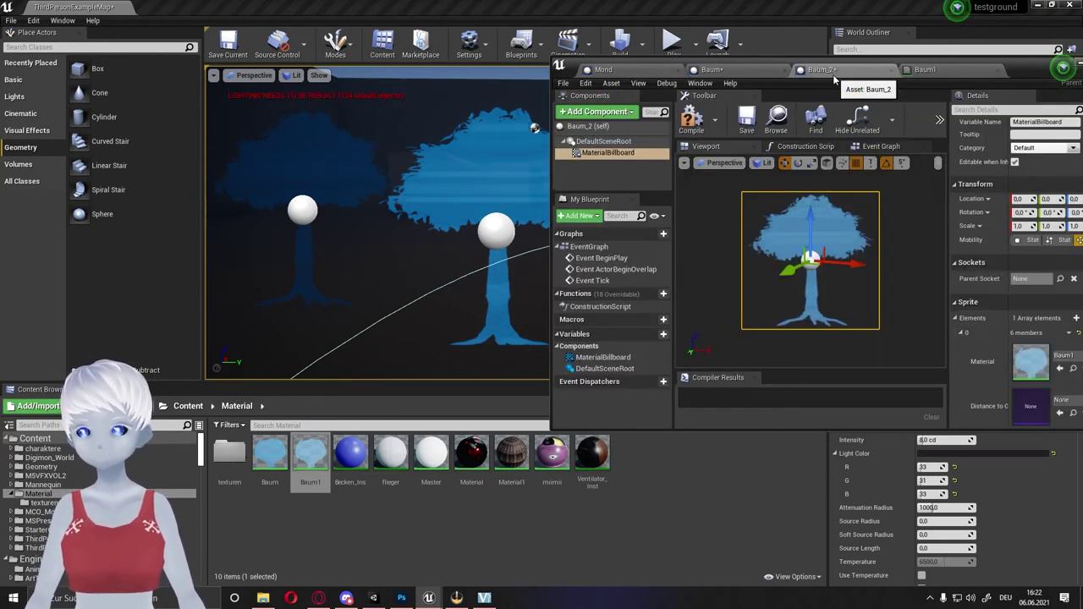
pyautogui.click(687, 119)
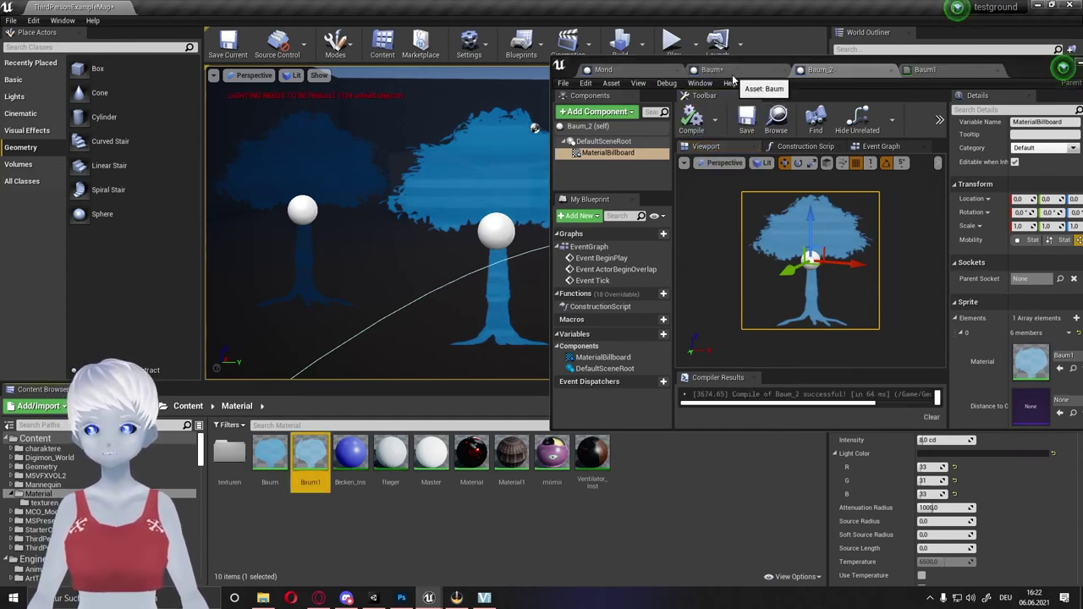
pyautogui.click(715, 71)
pyautogui.click(740, 123)
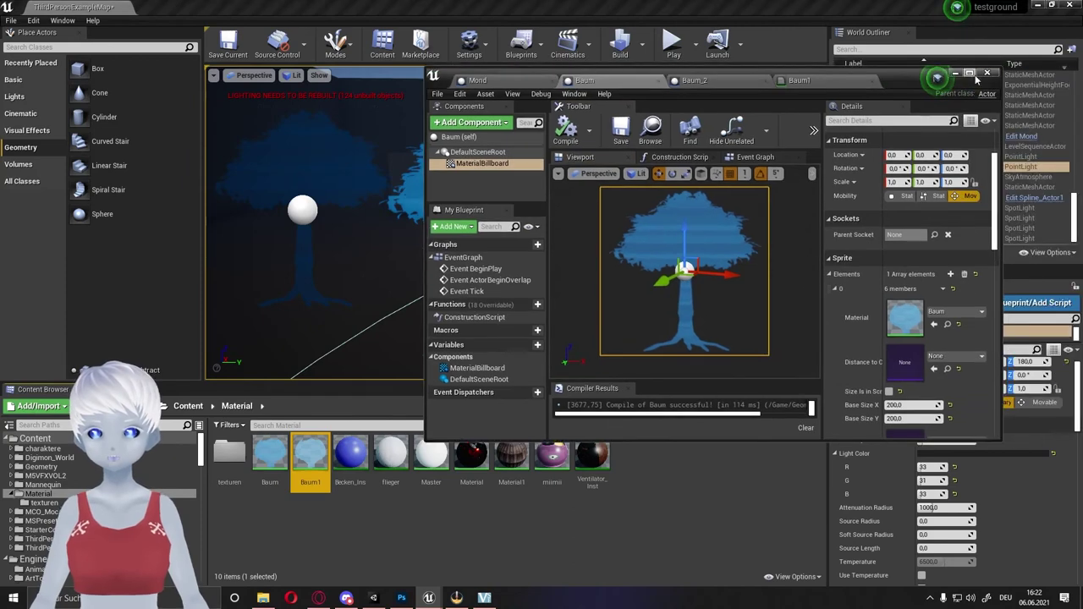
pyautogui.click(989, 74)
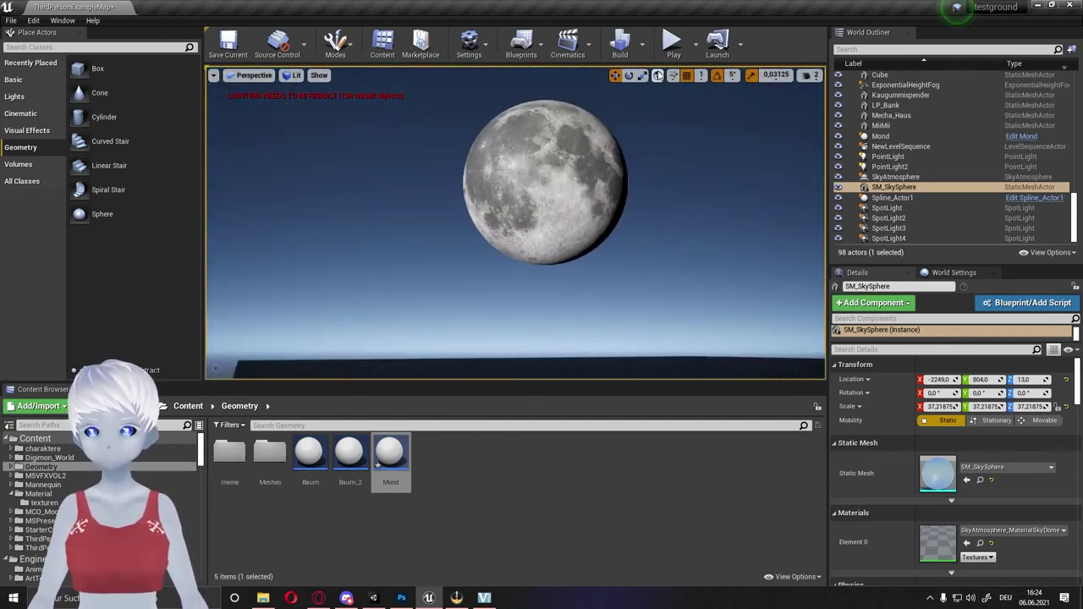
pyautogui.click(672, 42)
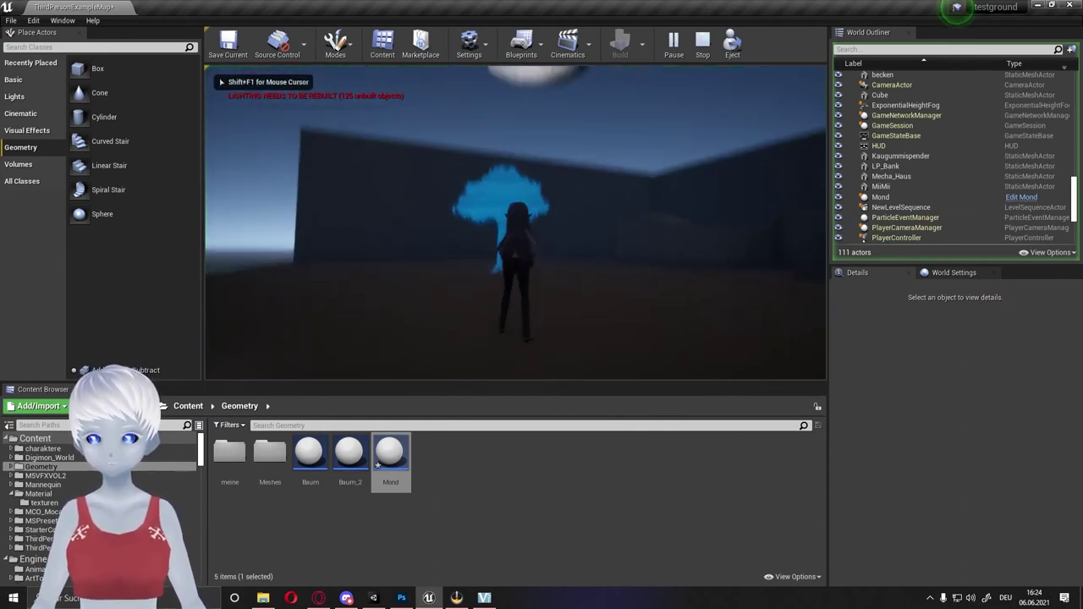
pyautogui.press('a')
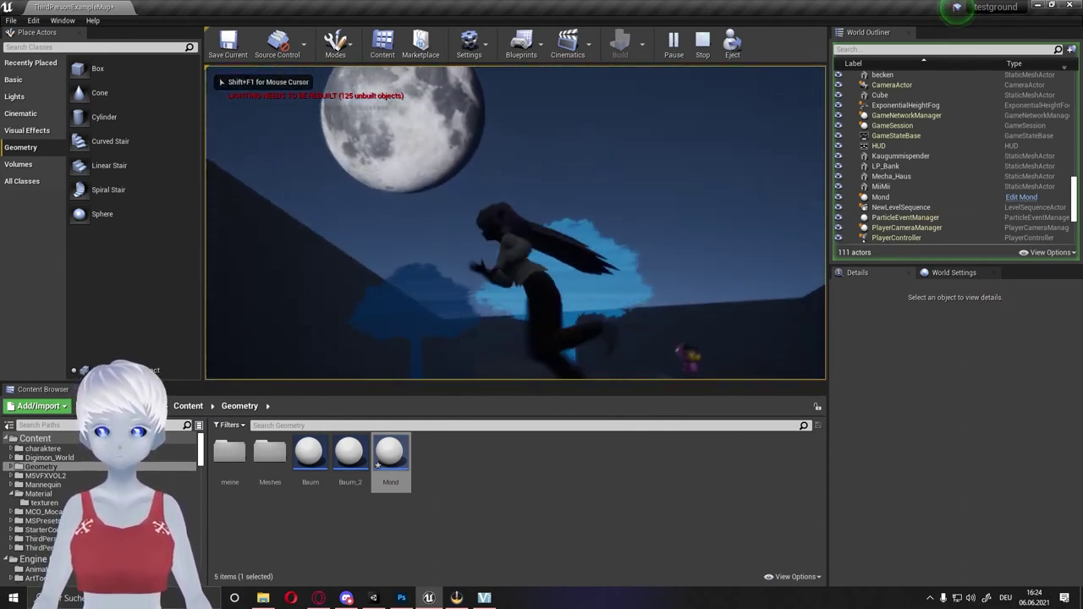
pyautogui.press('d')
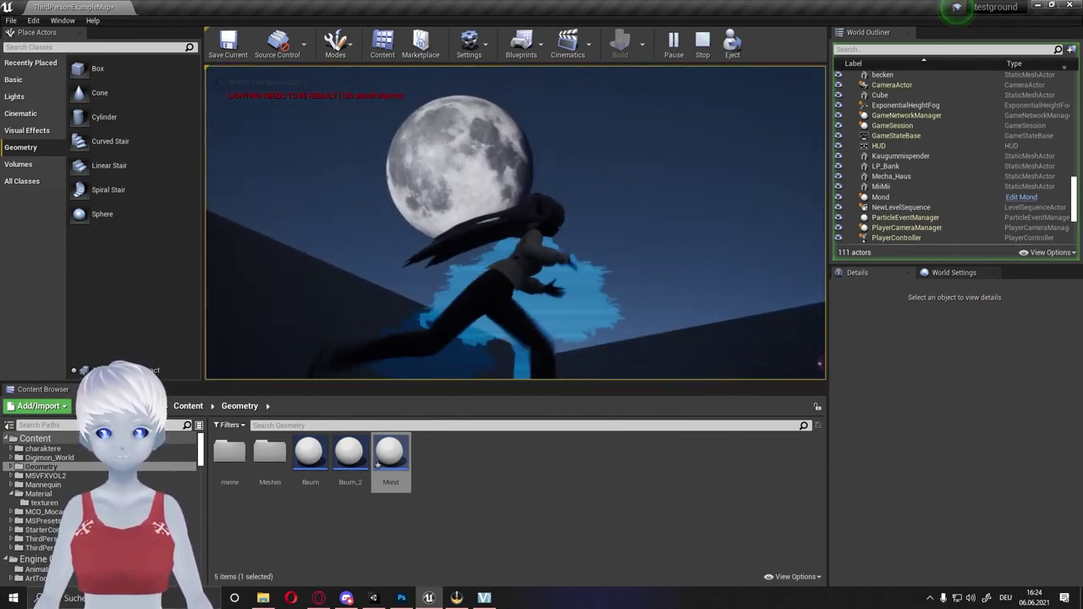
pyautogui.press('w')
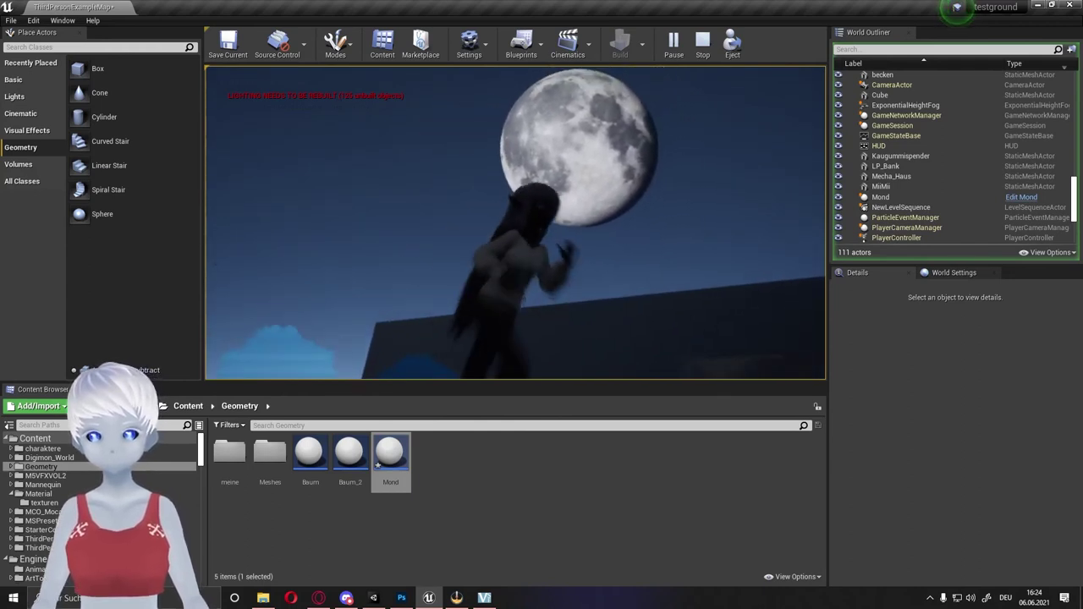
pyautogui.press('a')
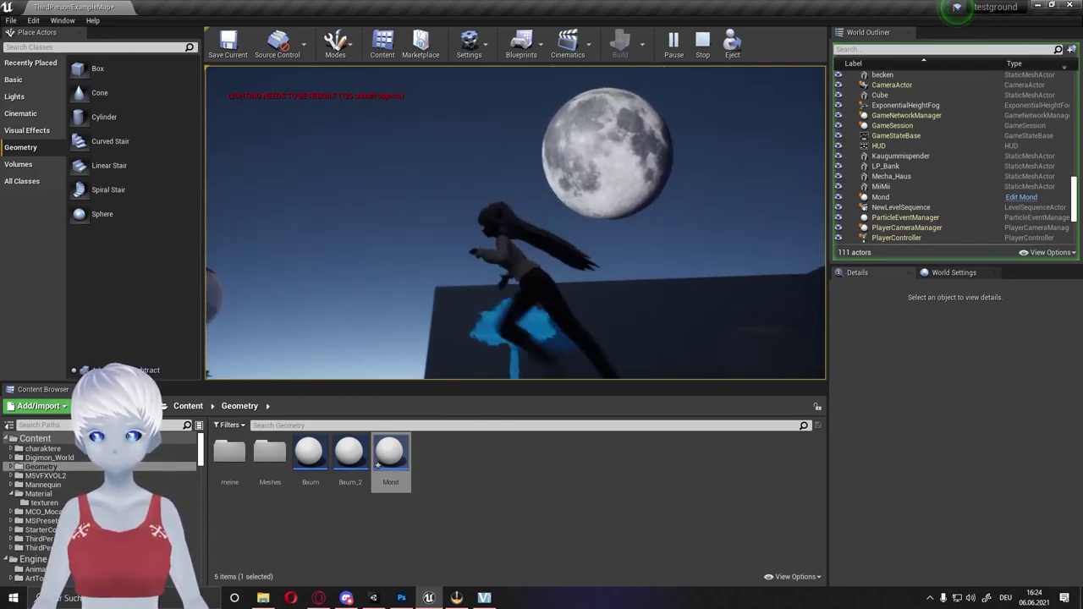
pyautogui.press('w')
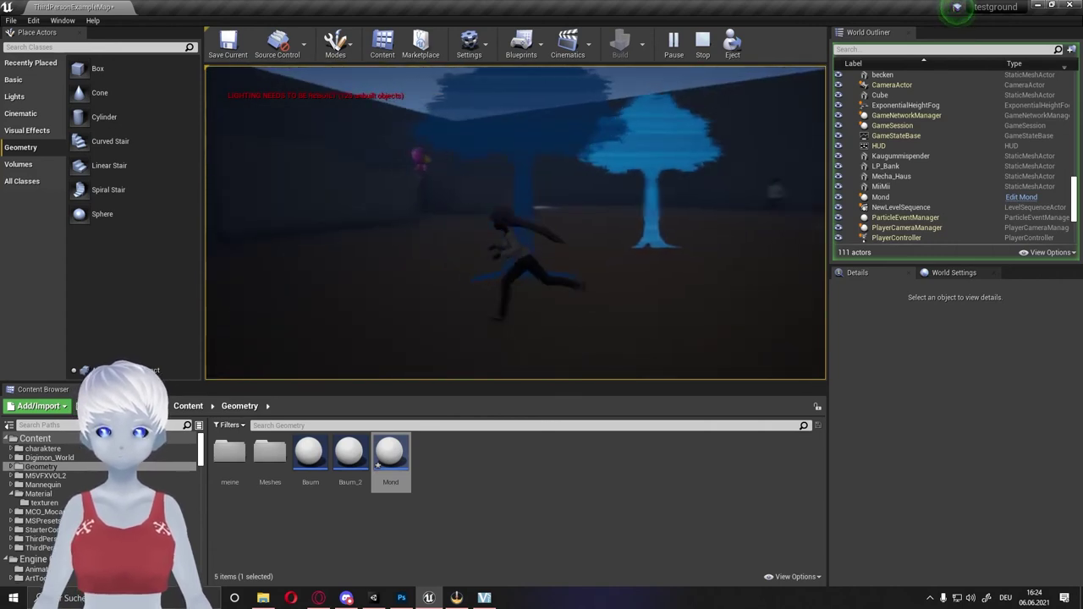
pyautogui.press('w')
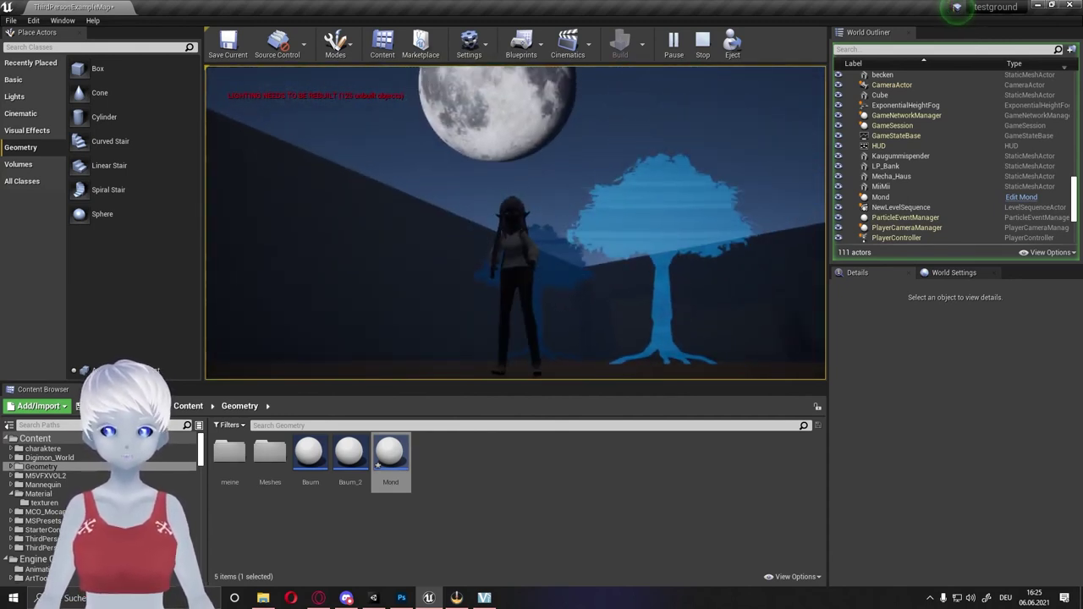
pyautogui.press('Escape')
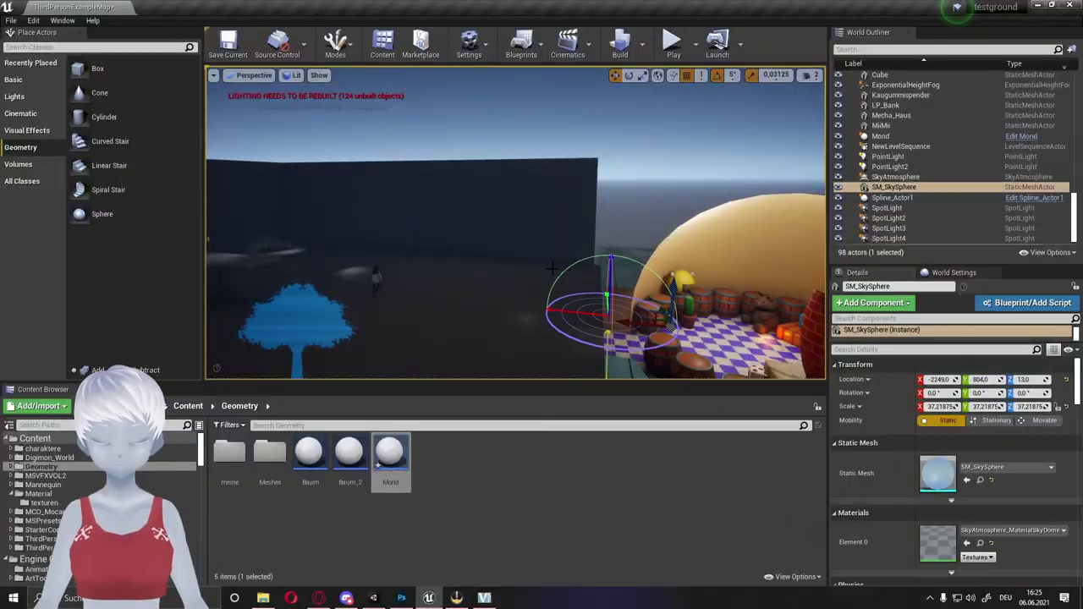
pyautogui.click(569, 149)
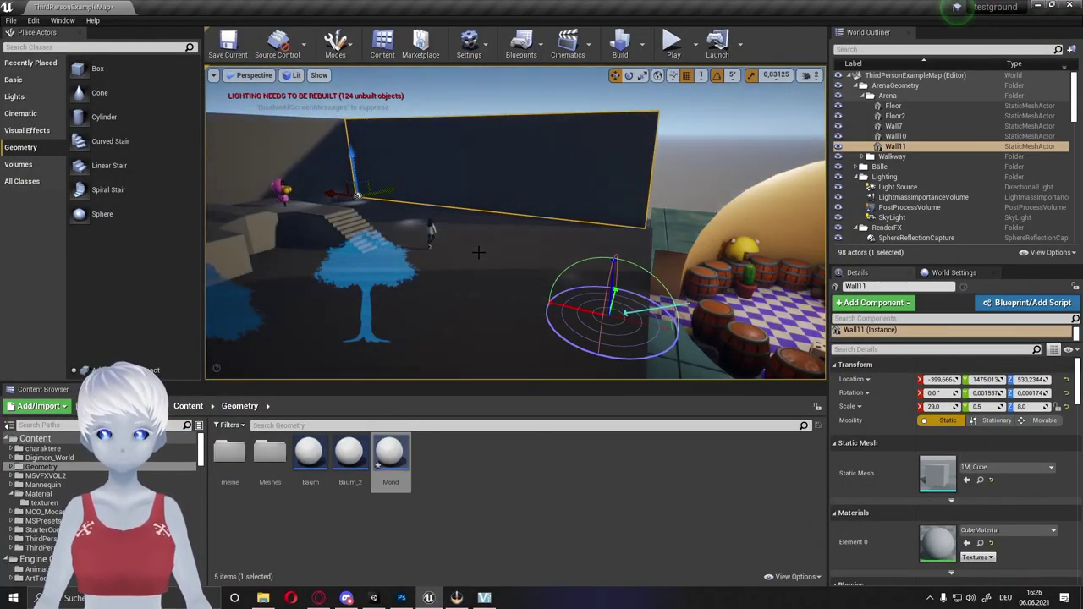
pyautogui.click(914, 217)
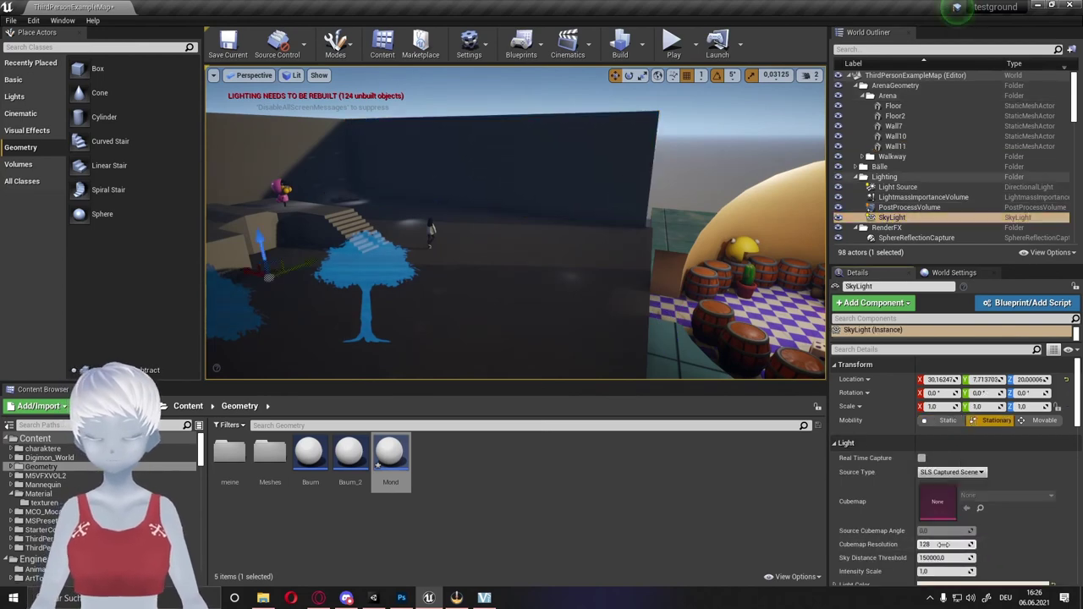
pyautogui.hotkey('alt', 'p')
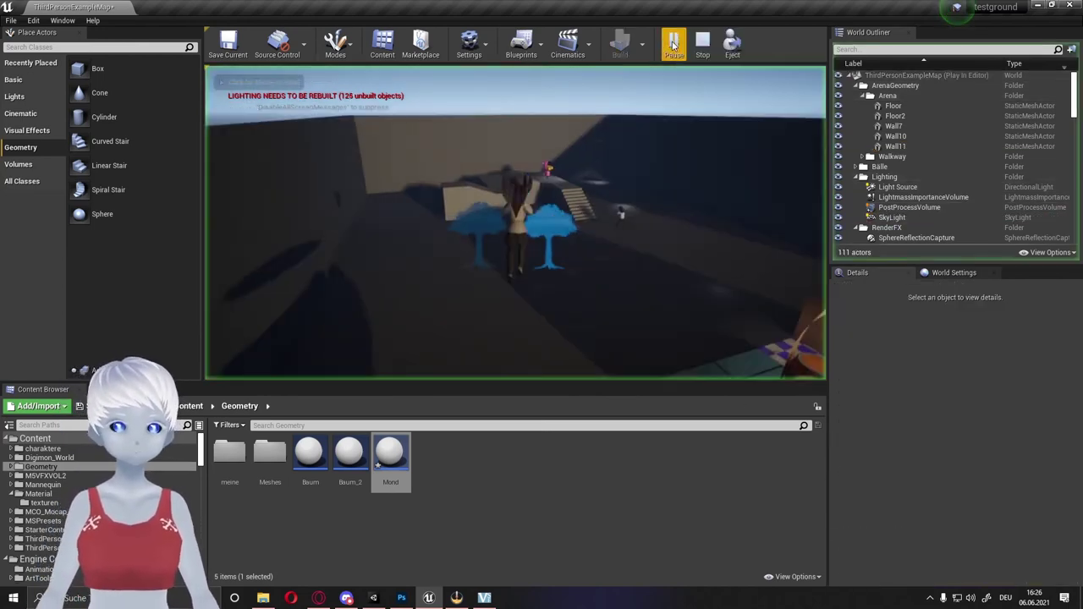
pyautogui.click(469, 82)
pyautogui.press('F11')
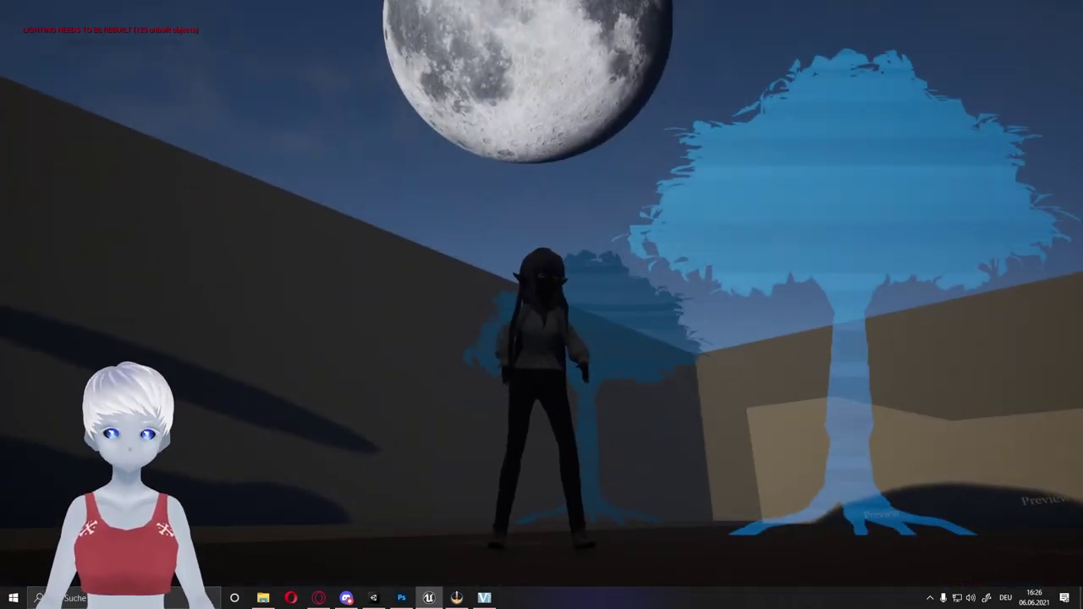
pyautogui.press('Escape')
pyautogui.press('F11')
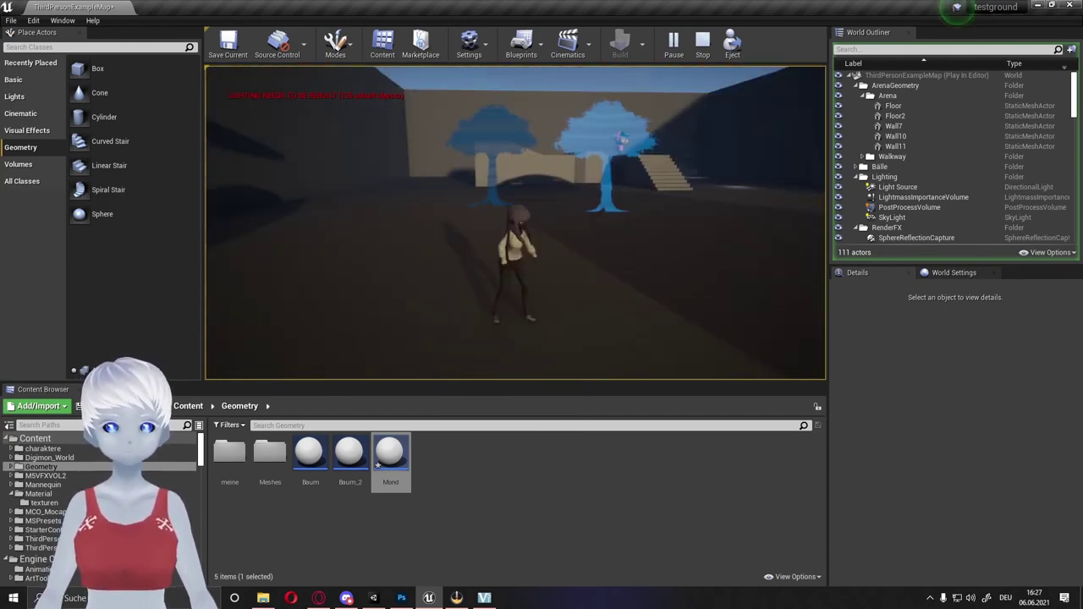
pyautogui.press('Escape')
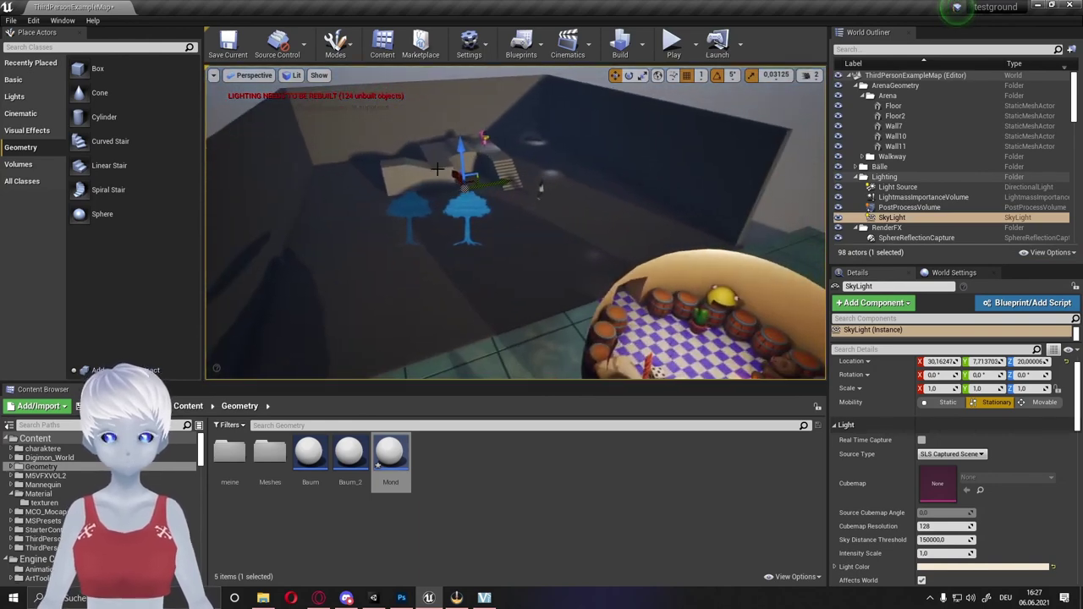
# - Select both tree billboards, then select the arena floor and frame it in the viewport
pyautogui.click(409, 216)
pyautogui.keyDown('ctrl'); pyautogui.click(464, 210); pyautogui.keyUp('ctrl')
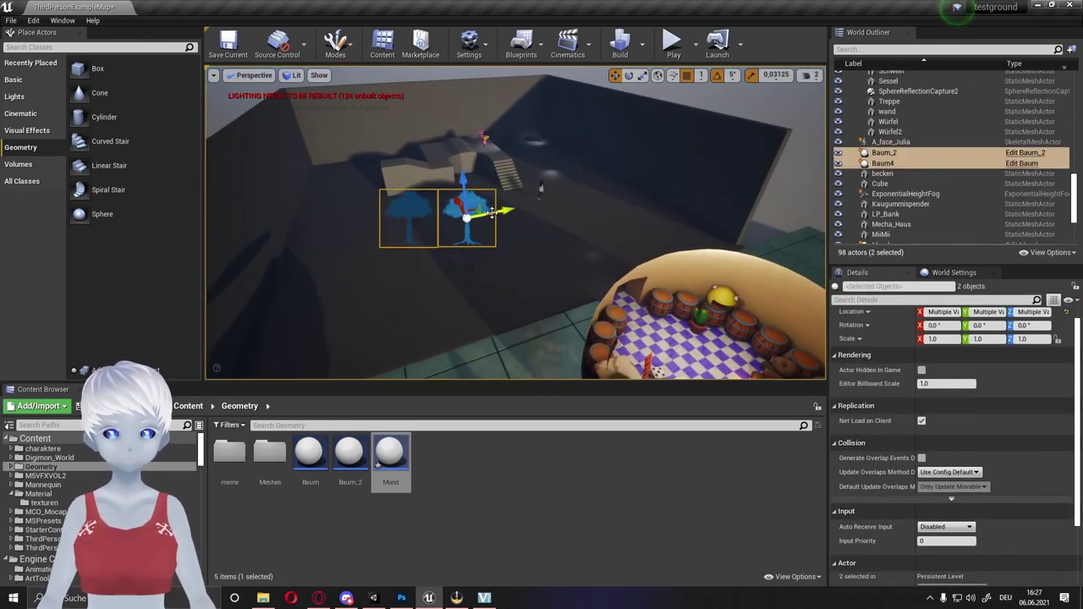
pyautogui.click(572, 221)
pyautogui.press('f')
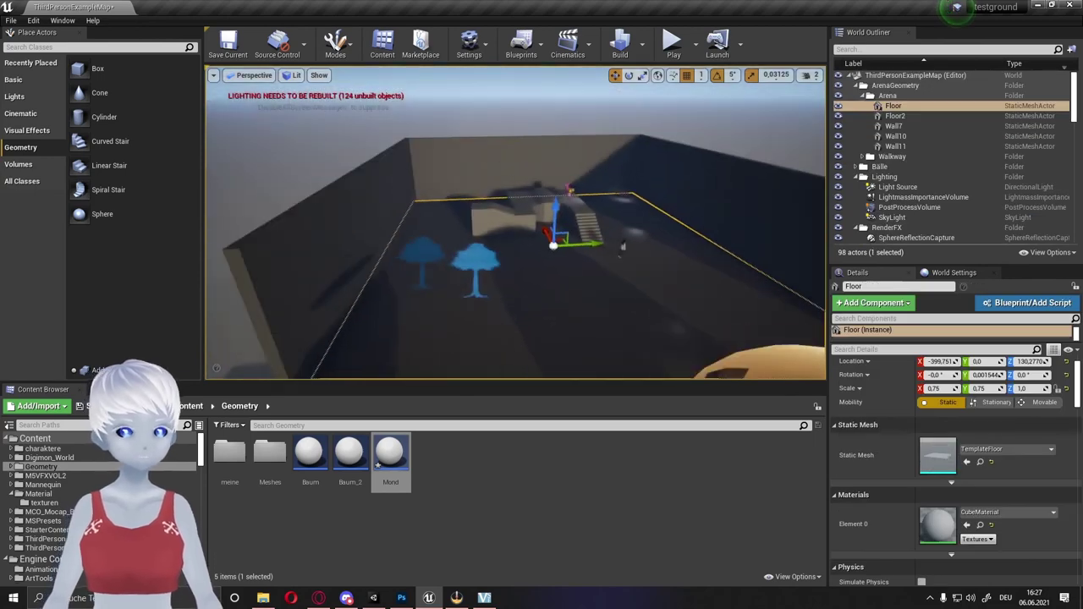
# - Start a play-in-editor session and switch the game view to full-screen immersive mode
pyautogui.click(664, 53)
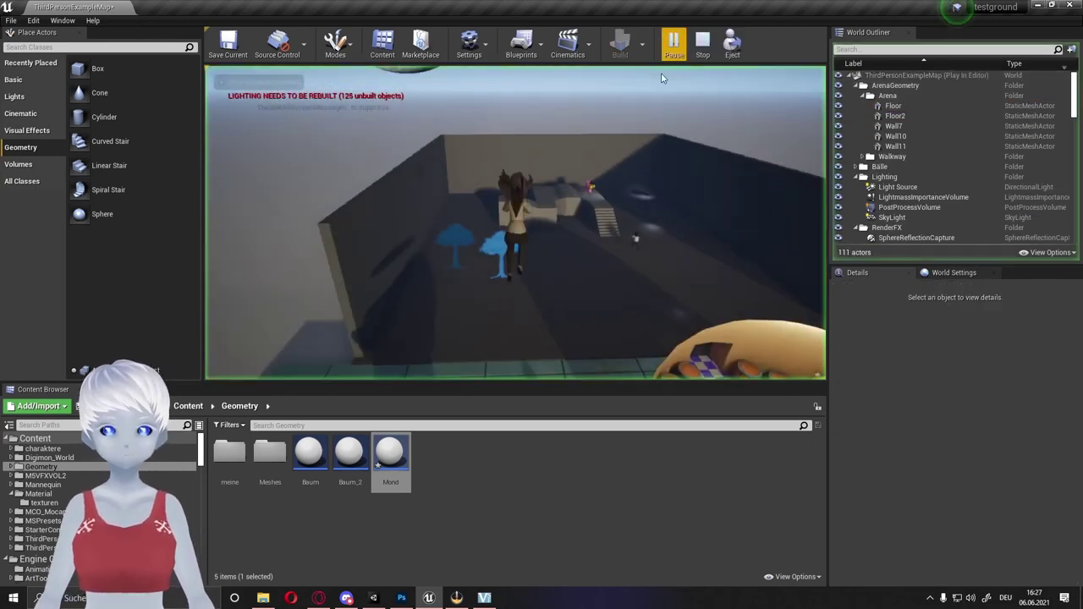
pyautogui.click(585, 179)
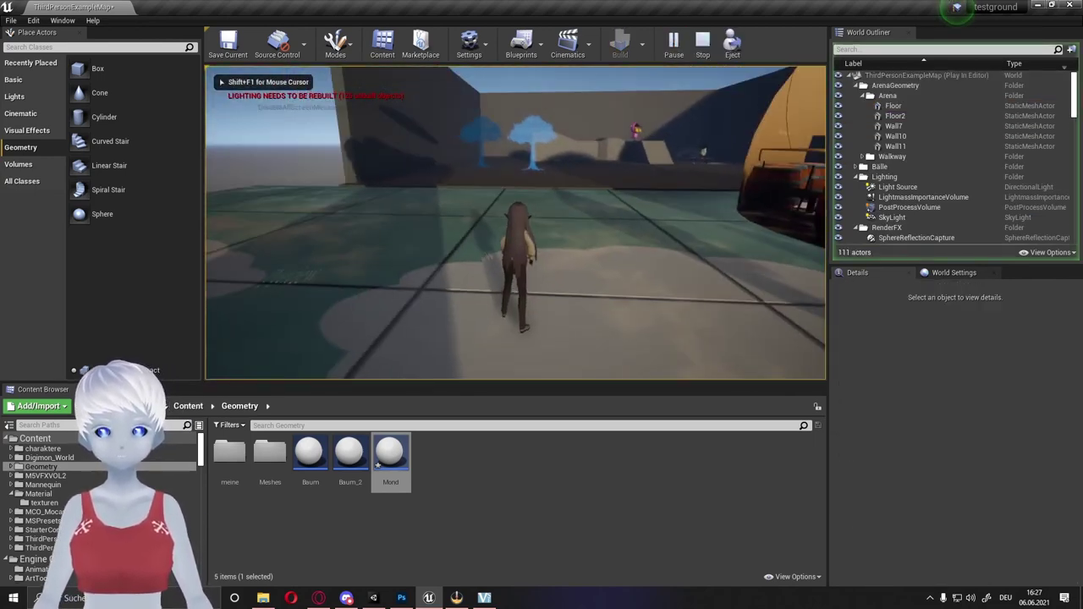
pyautogui.press('F11')
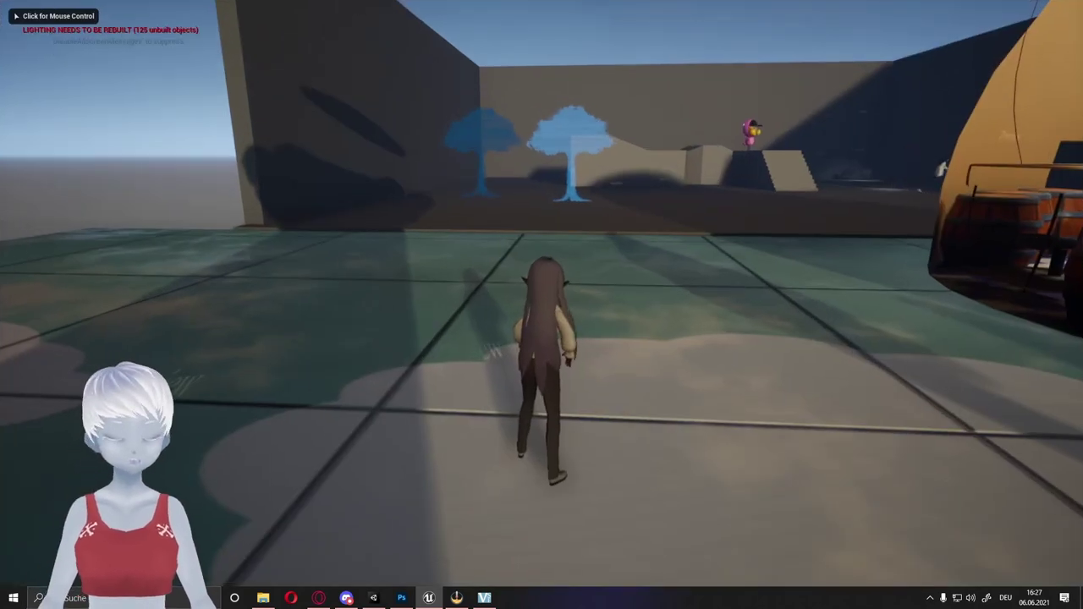
# - Run the character around the striped blue trees and look up at the moon
pyautogui.press('w')
pyautogui.click(542, 305)
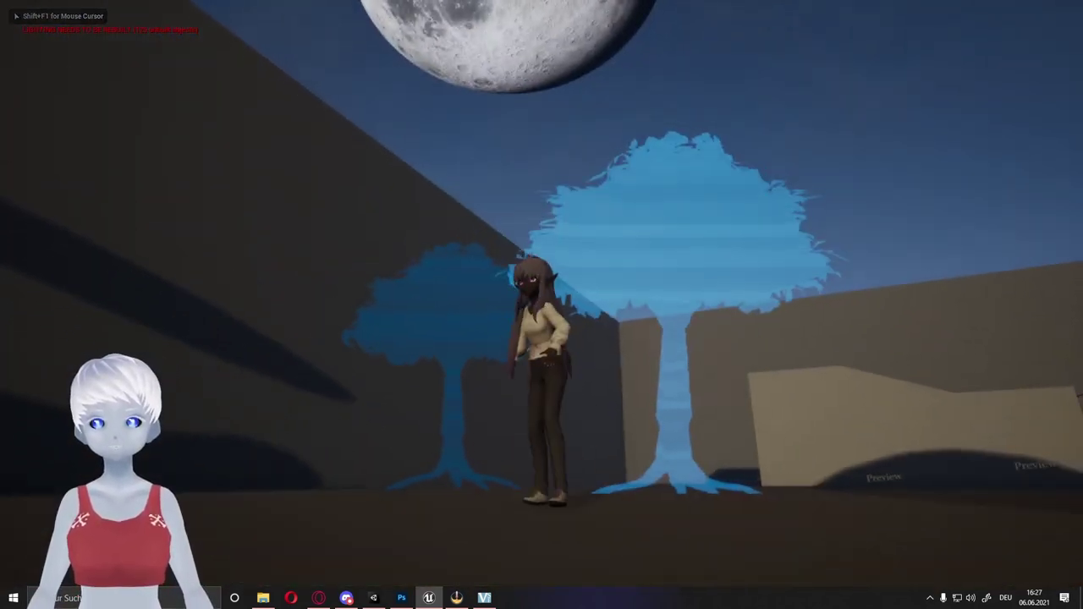
pyautogui.press('a')
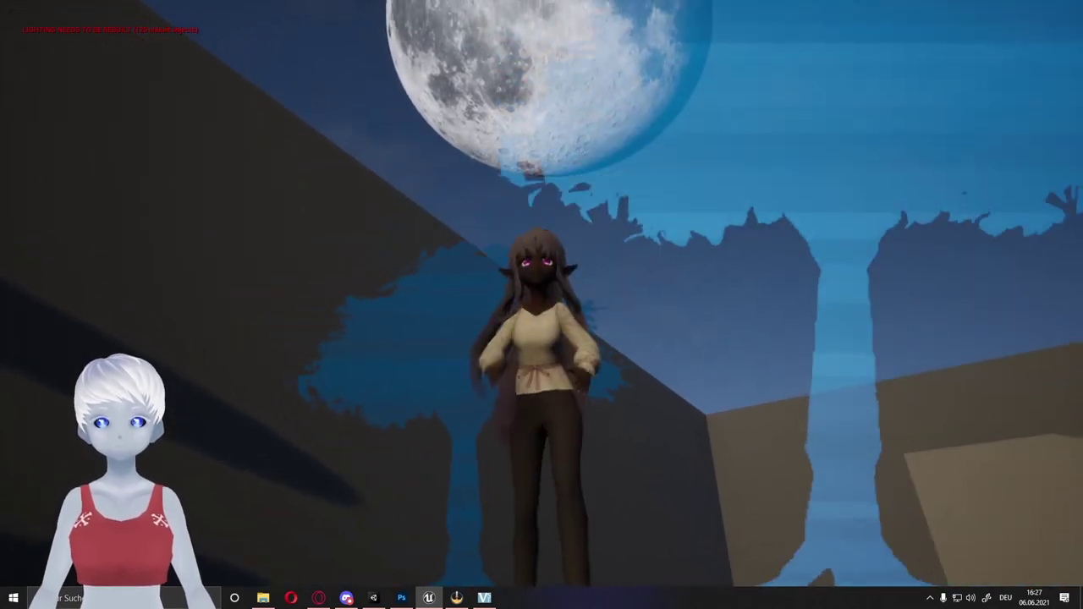
pyautogui.press('d')
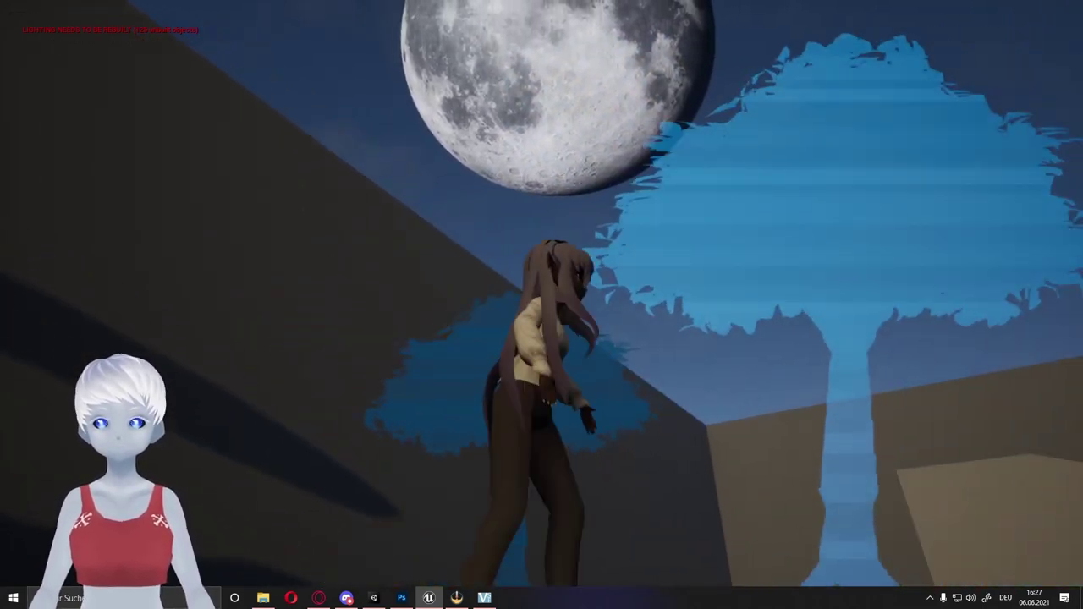
pyautogui.press('s')
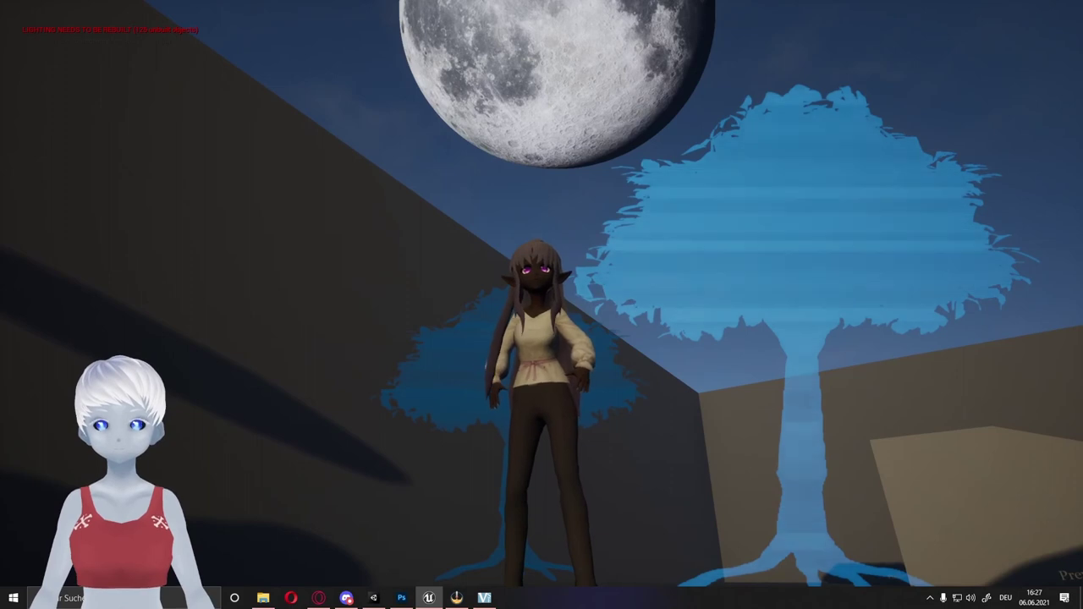